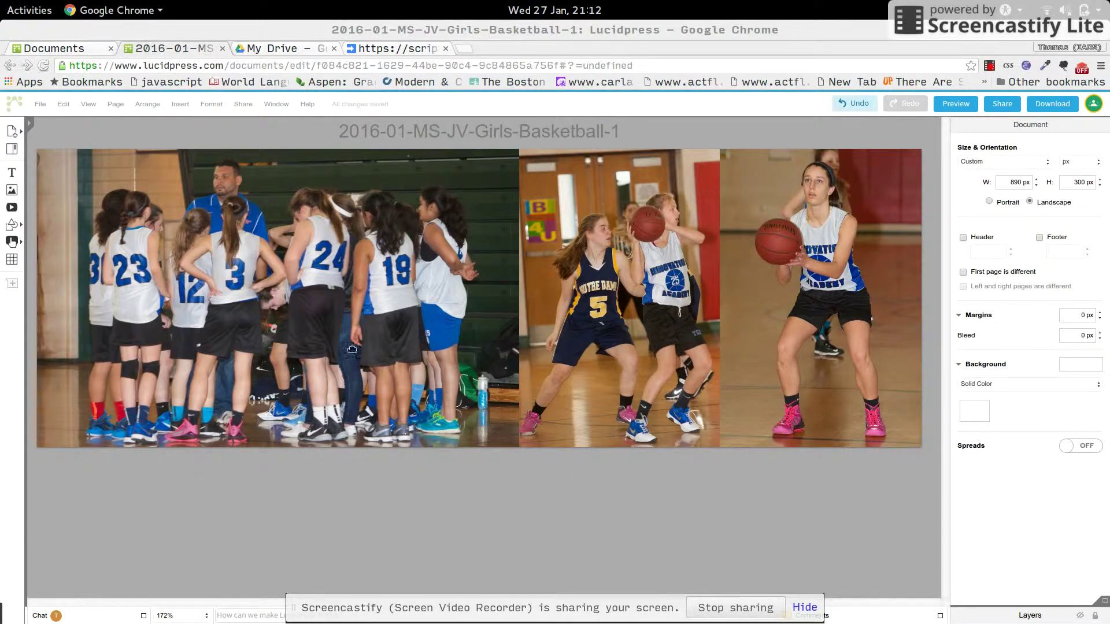
Step: Review the download options for the girls' basketball banner, including the JPEG format, and close them without downloading
left_click(34, 101)
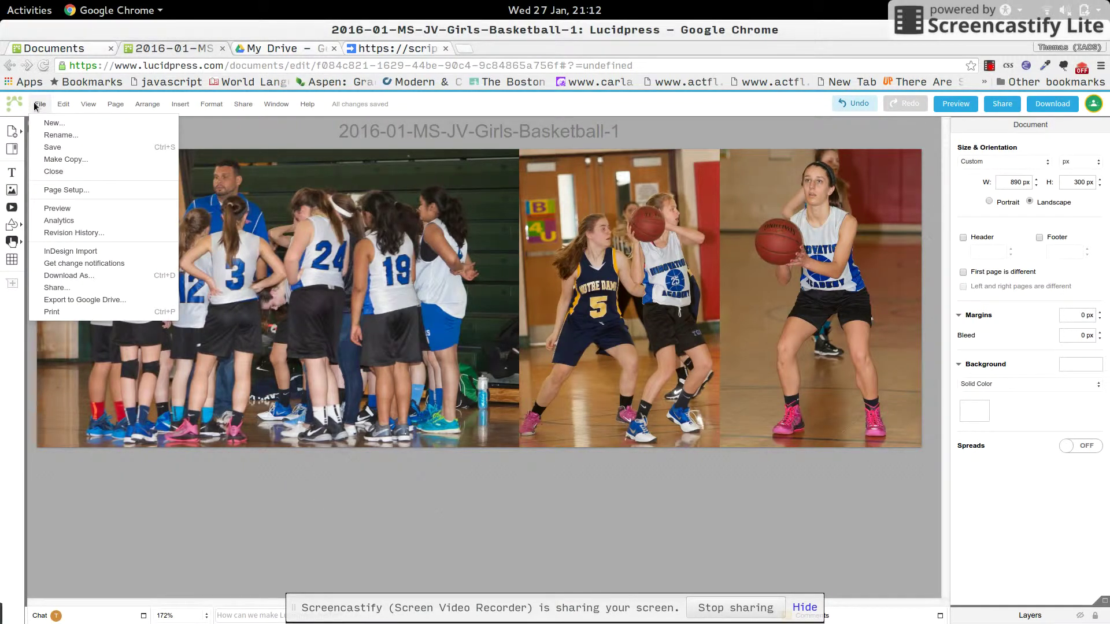
left_click(93, 275)
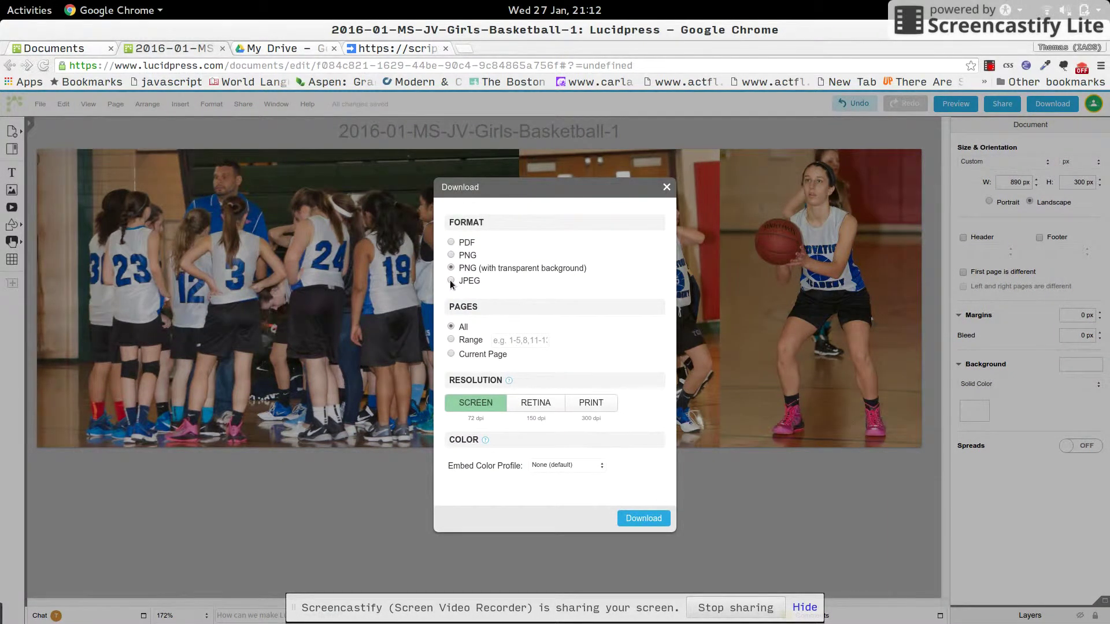
left_click(451, 280)
left_click(452, 280)
left_click(666, 187)
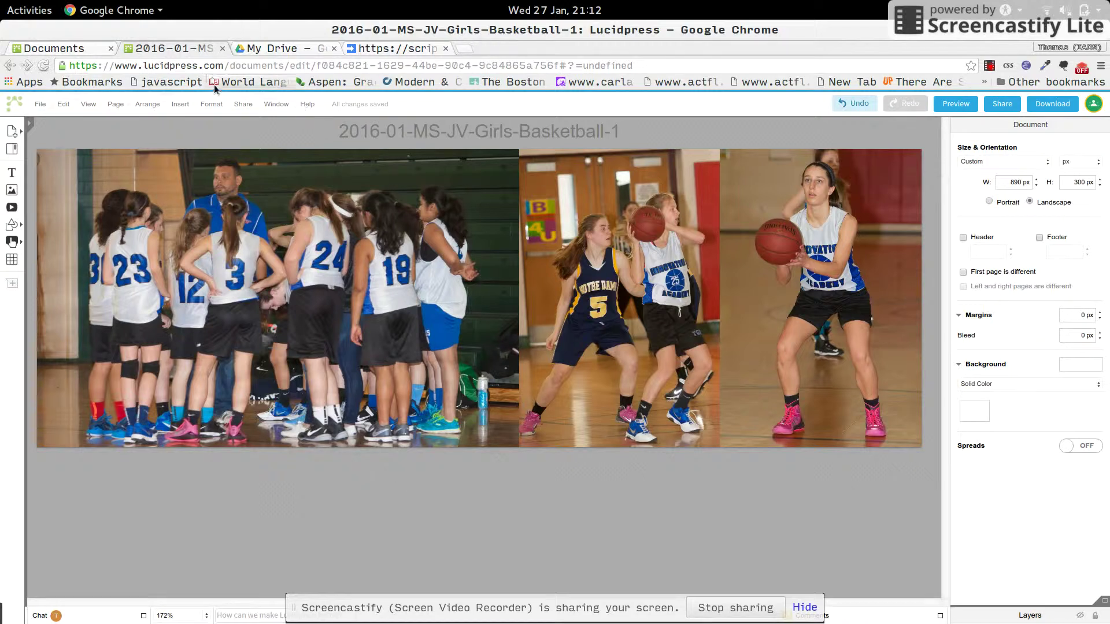
Step: Switch to the file manager and look through the photos in the JV Boys BB Hawks folder
key("ctrl+alt+Up")
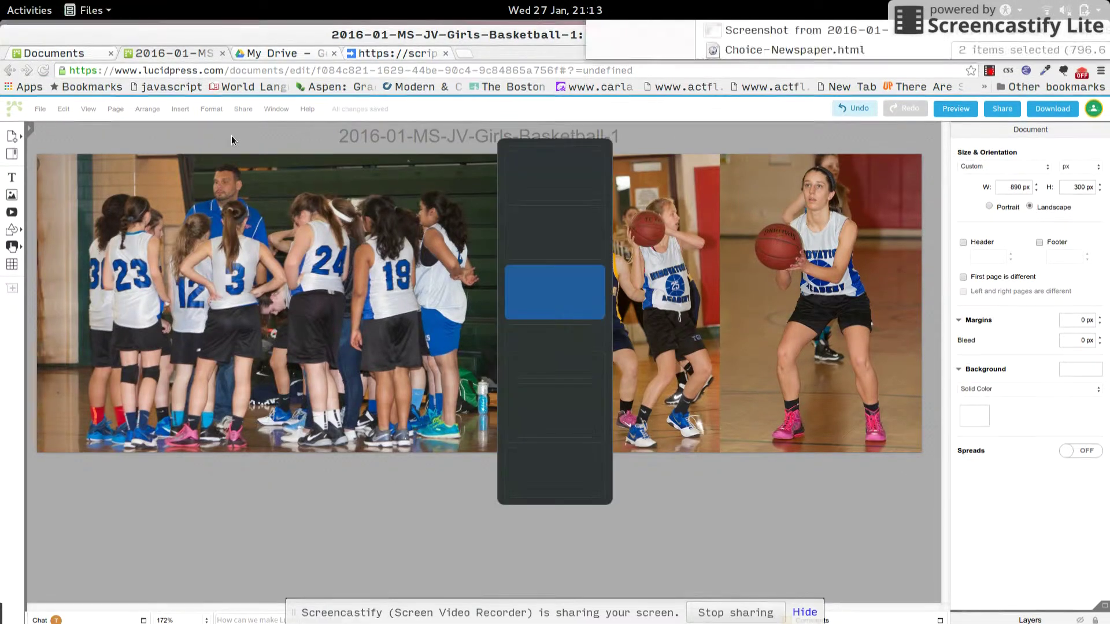
key("ctrl+alt+Down")
key("ctrl+alt+Down")
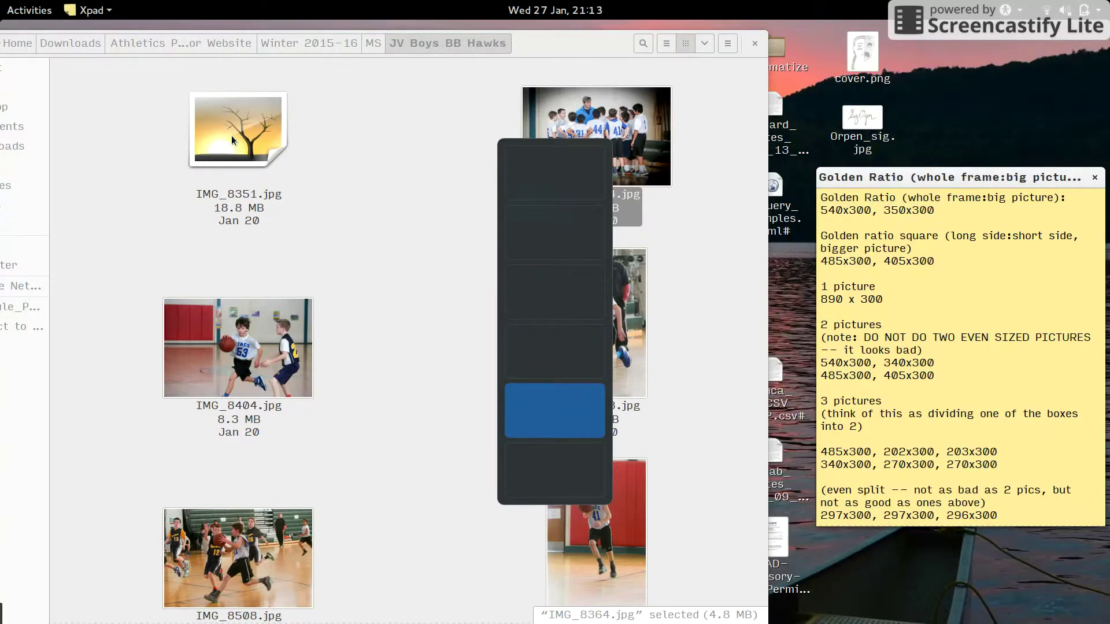
scroll(430, 259, "down", 5)
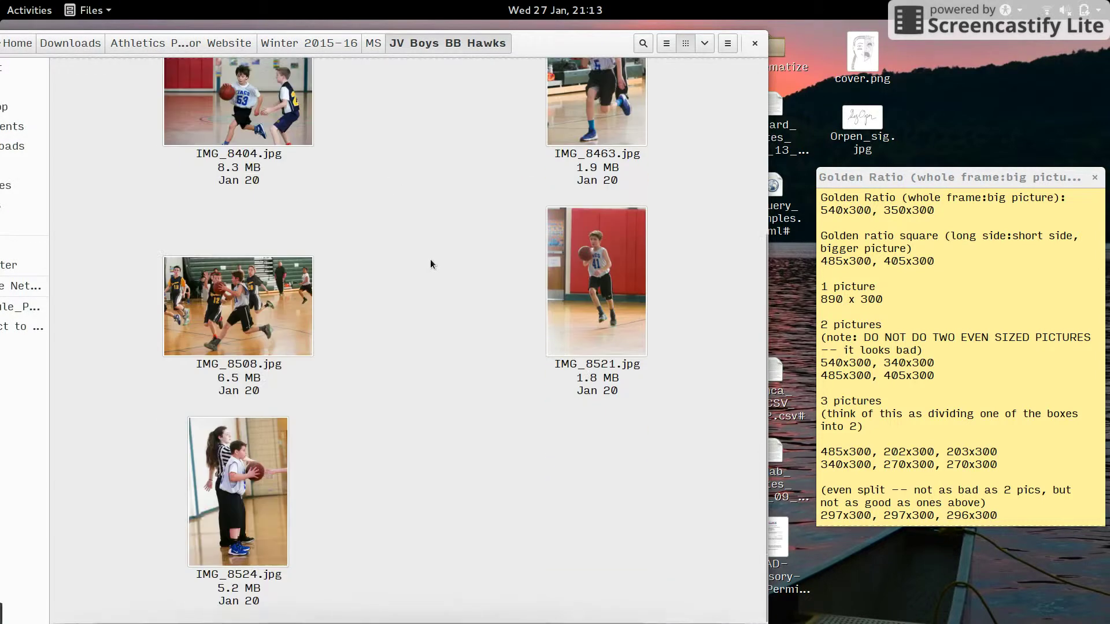
scroll(430, 259, "up", 4)
scroll(430, 264, "up", 1)
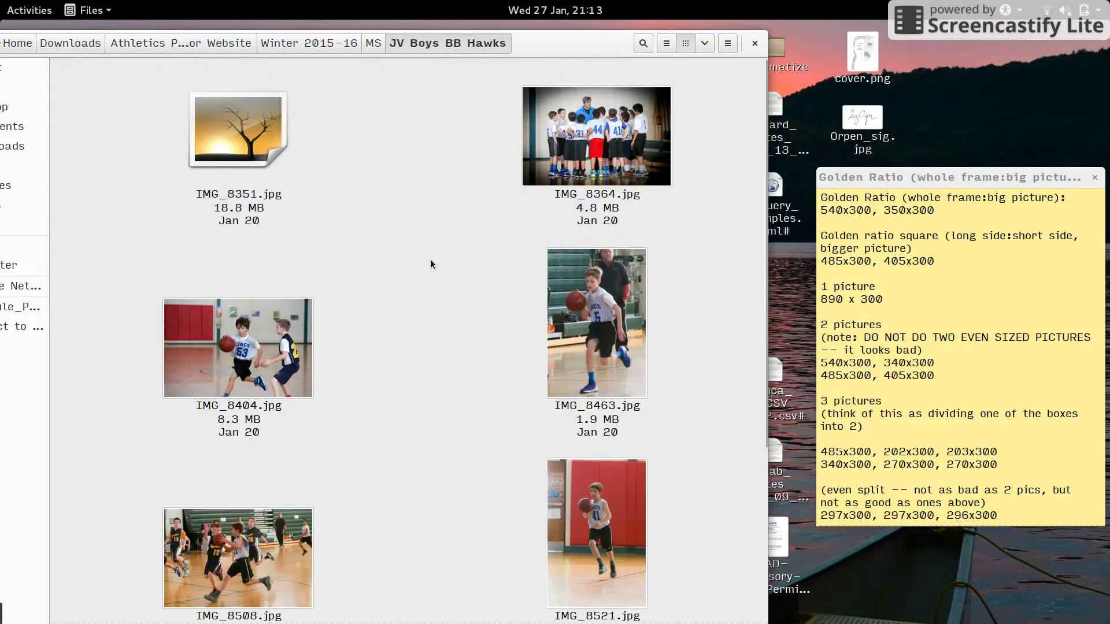
scroll(520, 436, "down", 5)
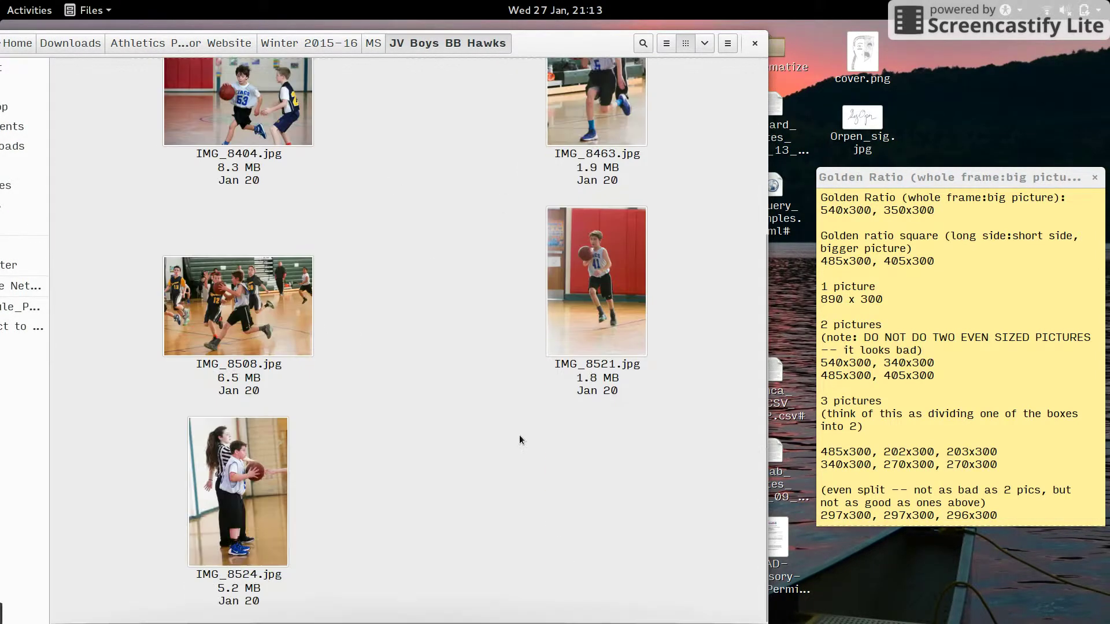
scroll(520, 436, "up", 3)
scroll(519, 435, "up", 2)
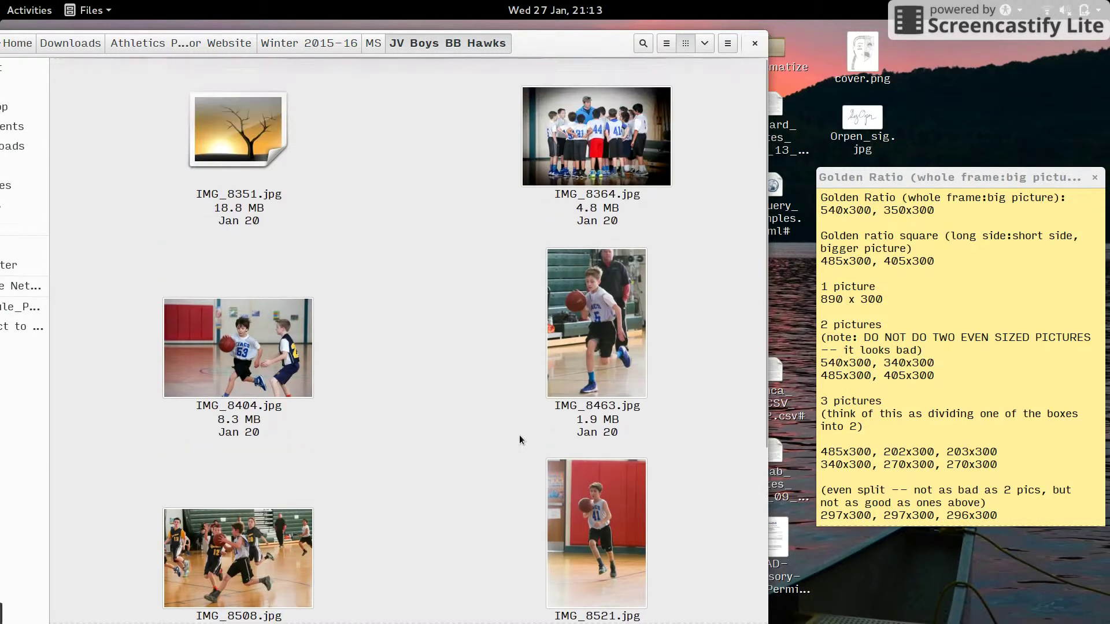
Step: View the team photo IMG_8364.jpg at full window size, close it, and look over the remaining photos in the folder
double_click(614, 98)
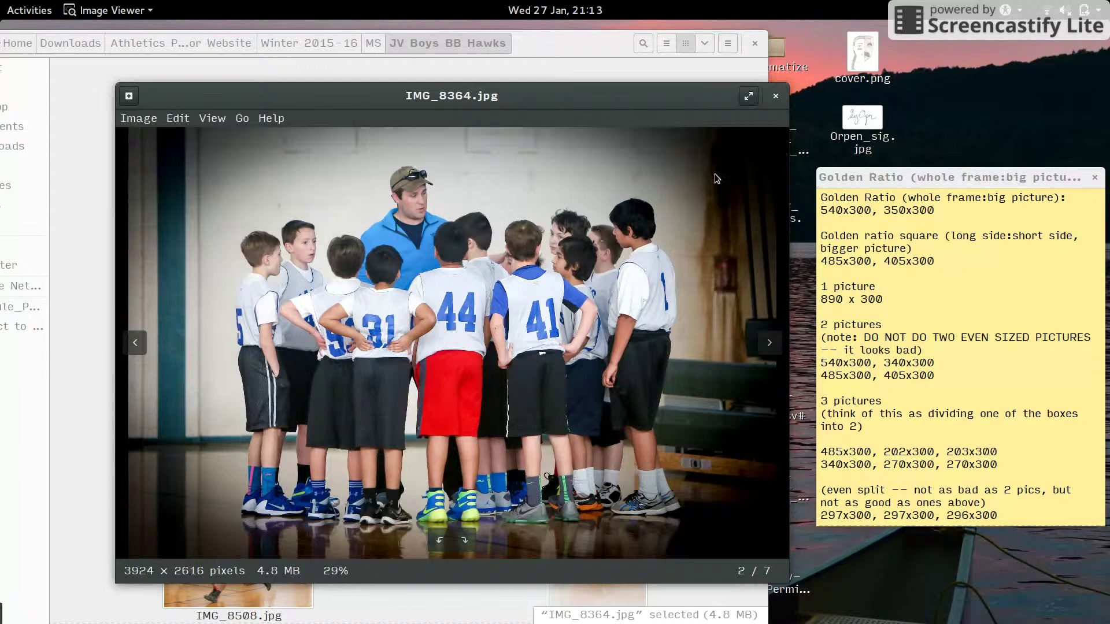
left_click(775, 97)
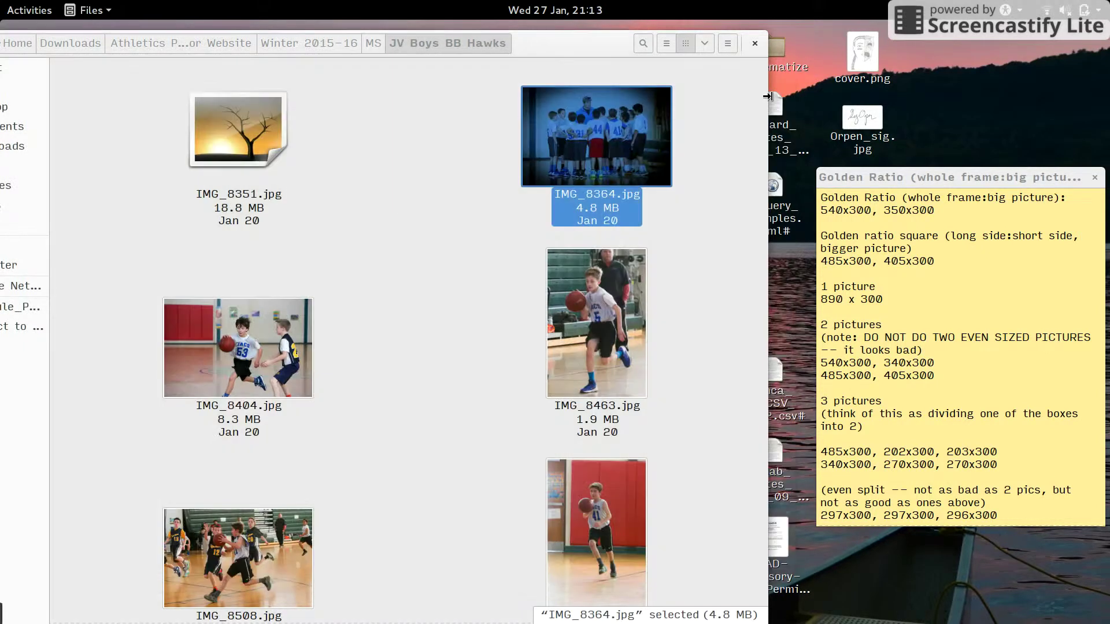
left_click(498, 202)
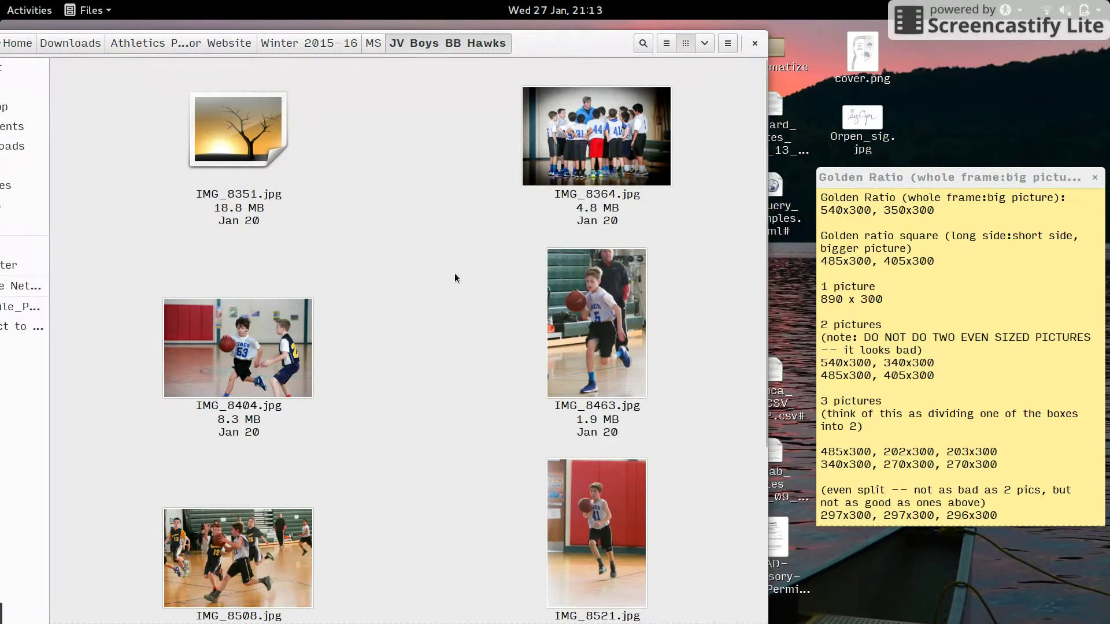
scroll(455, 278, "down", 5)
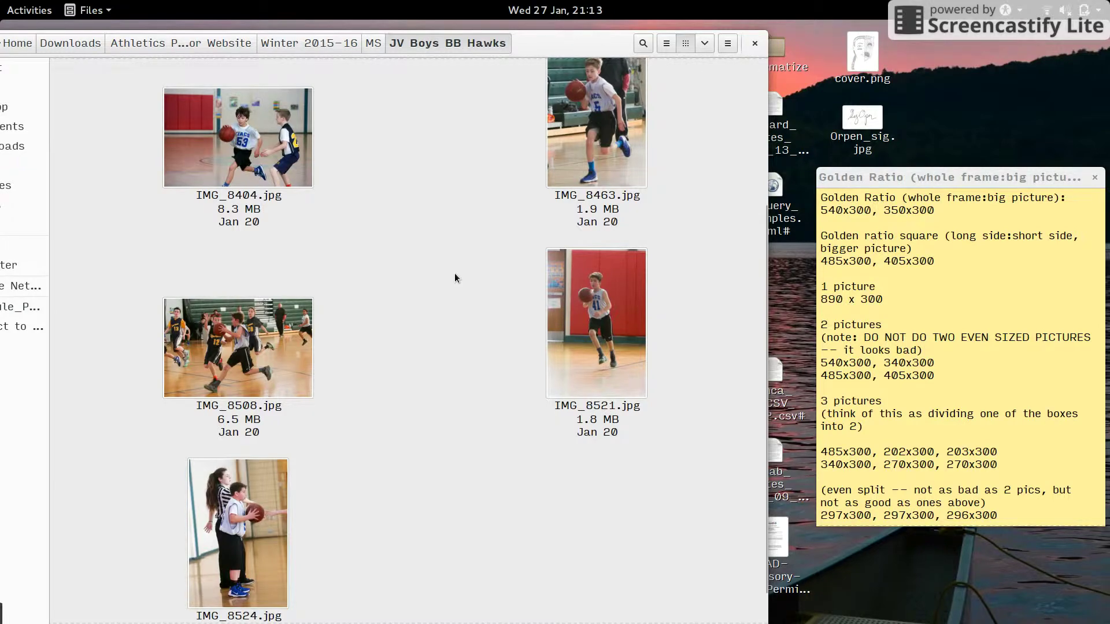
Step: Switch back to Lucidpress and create a new document from the Blank Digital Document template for tablet, mobile and PC
key("alt+Tab")
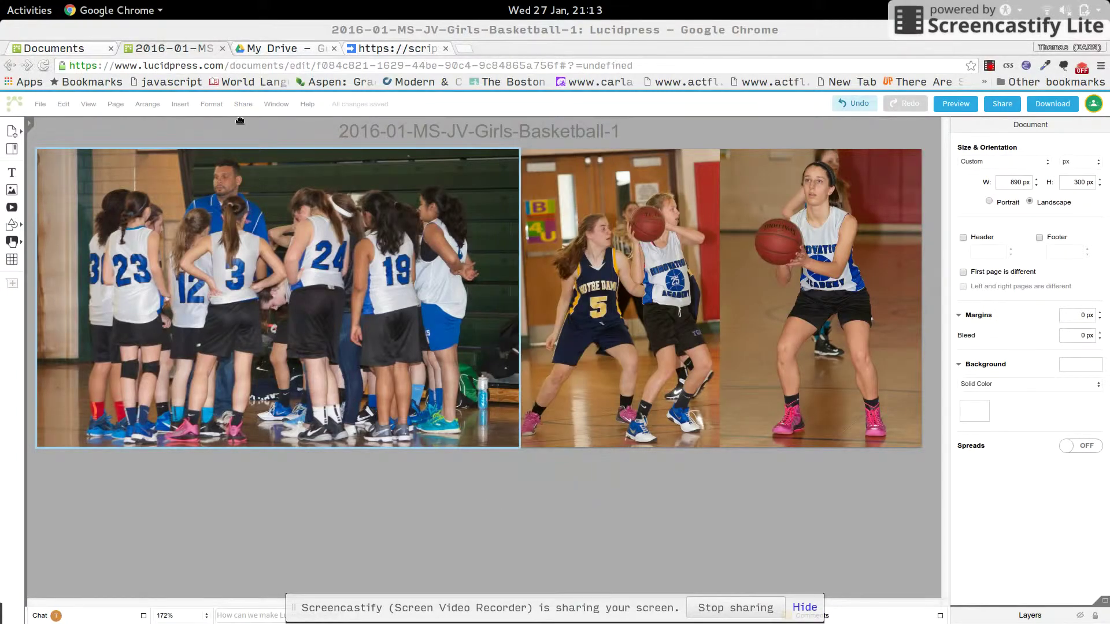
left_click(91, 134)
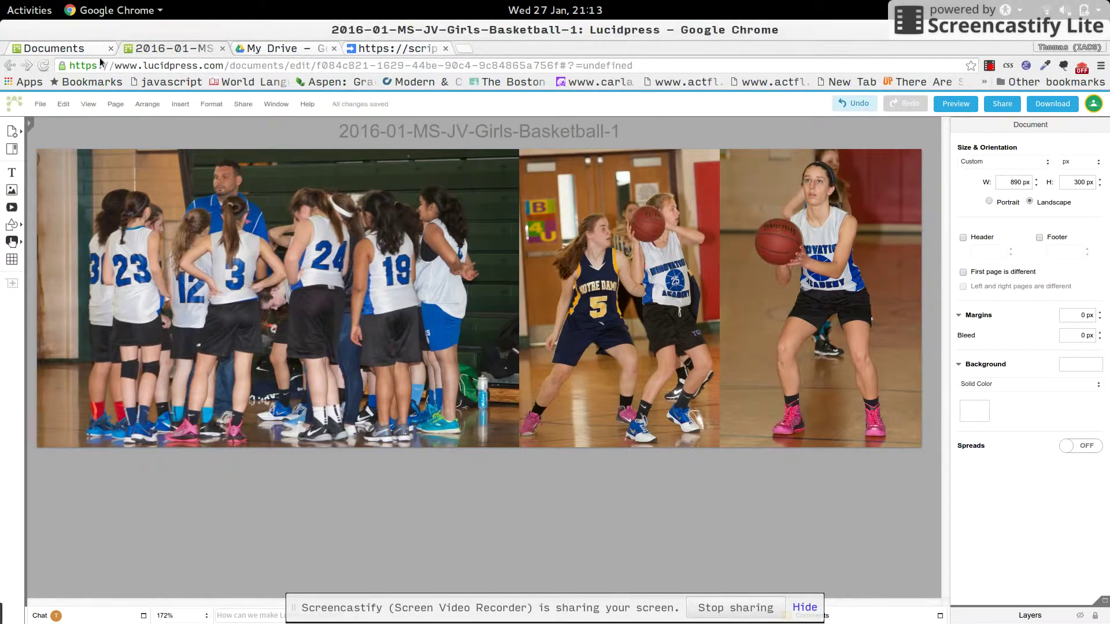
left_click(72, 49)
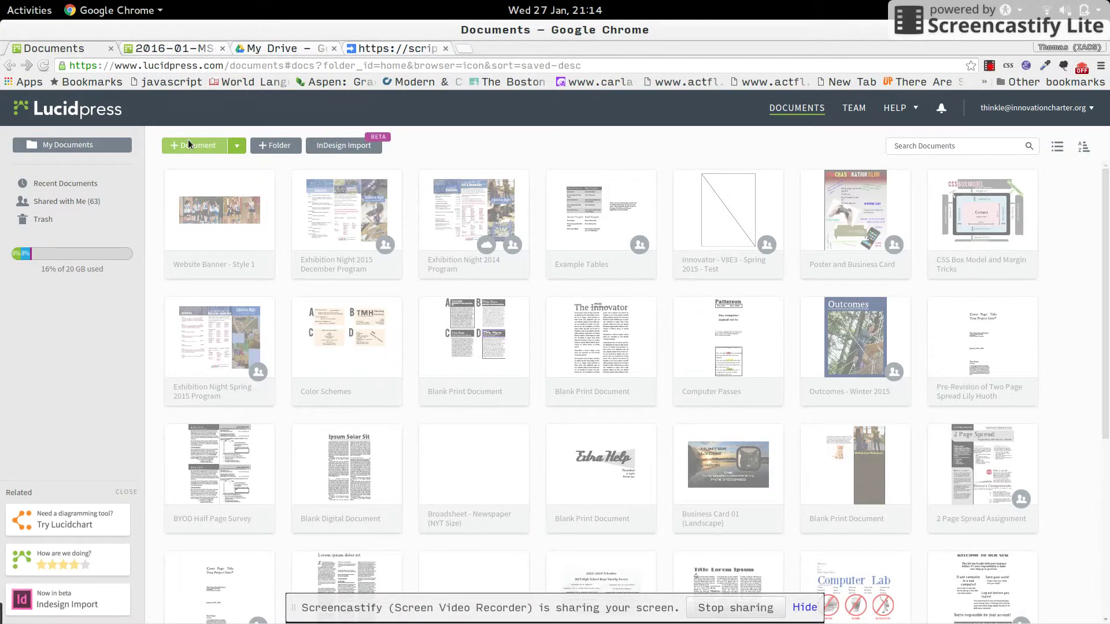
left_click(174, 146)
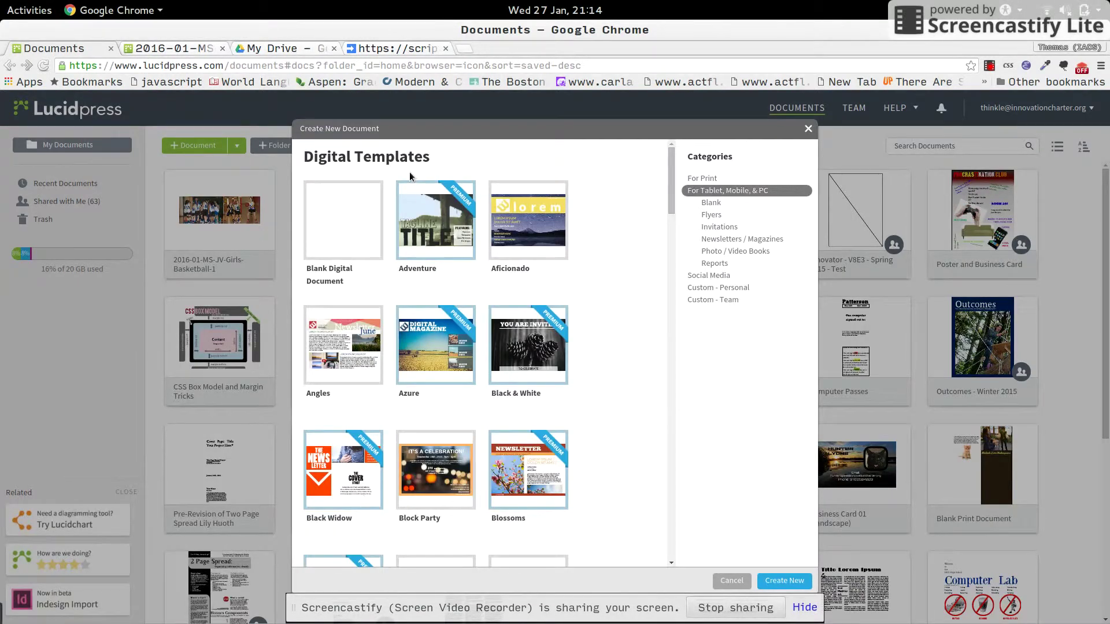
left_click(712, 181)
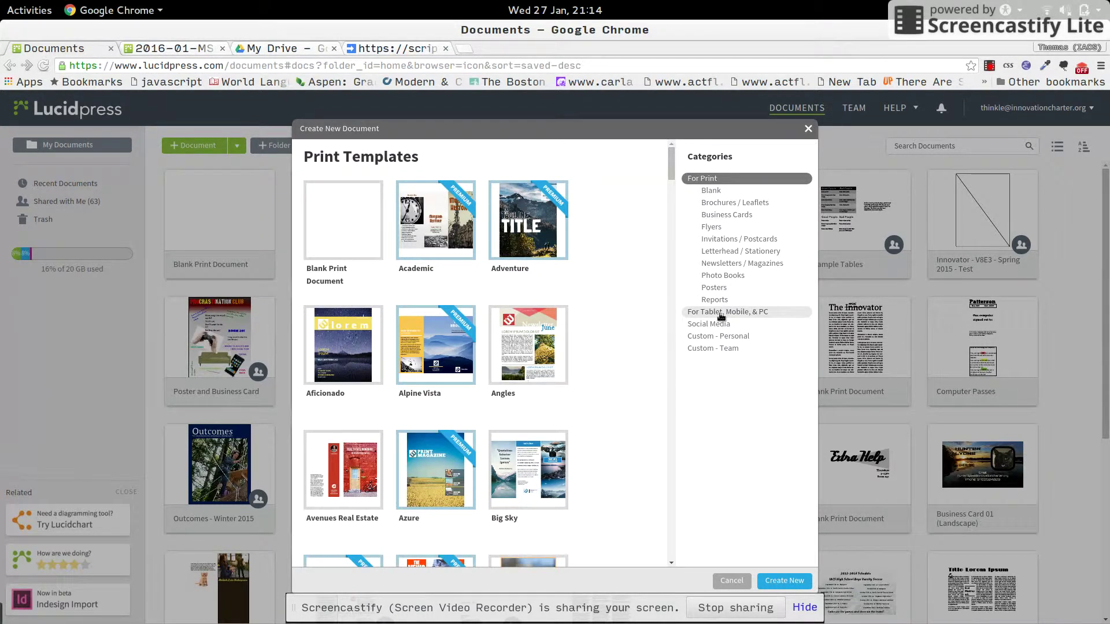
left_click(688, 312)
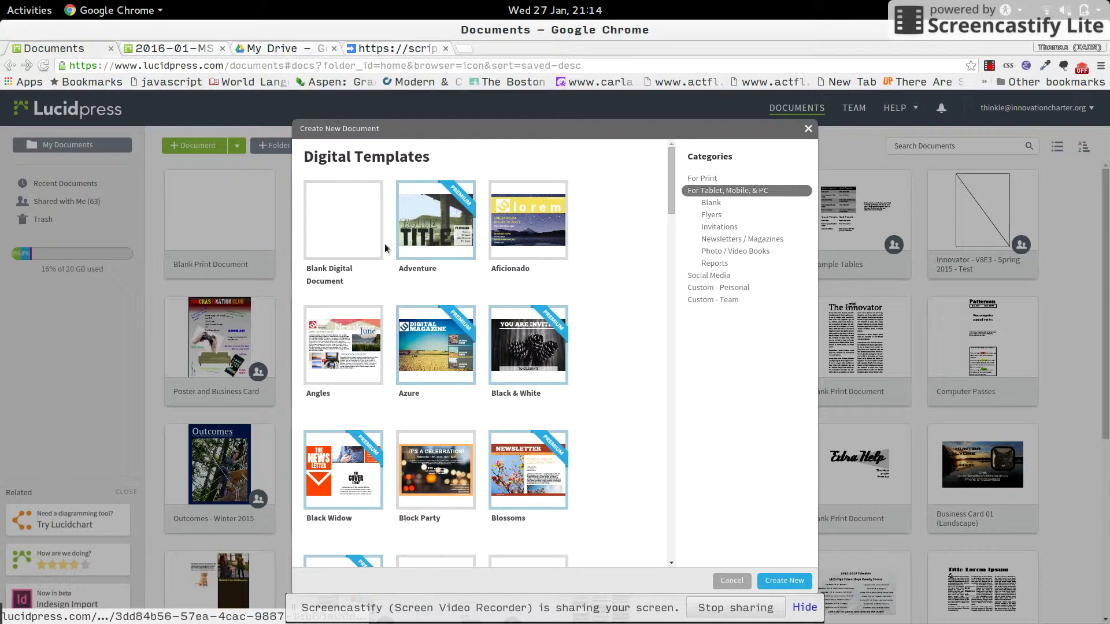
double_click(320, 225)
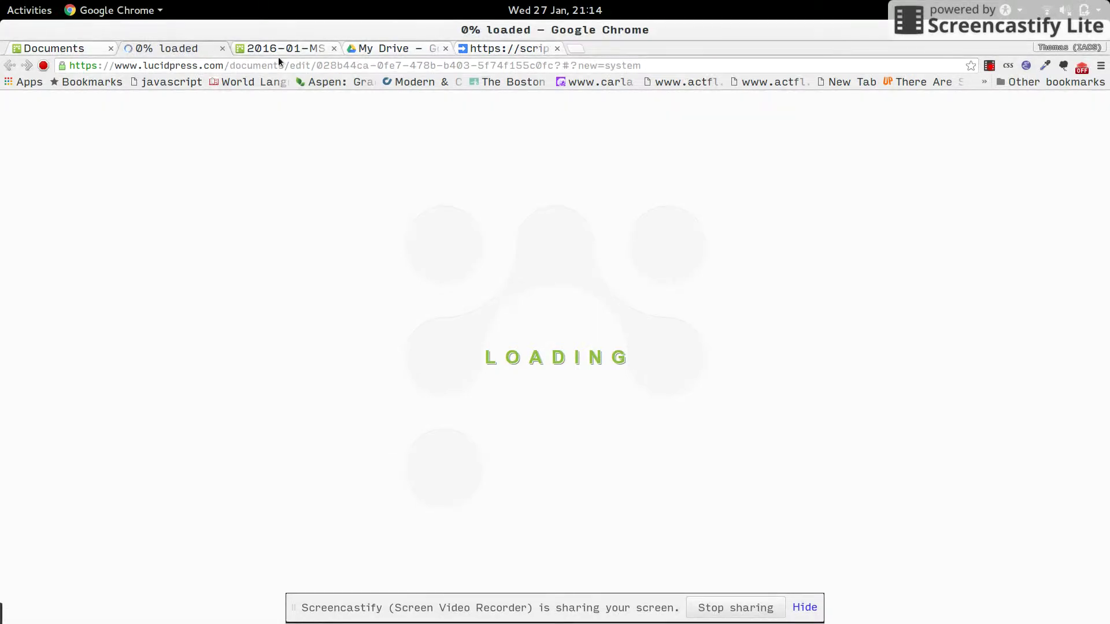
key("ctrl+t")
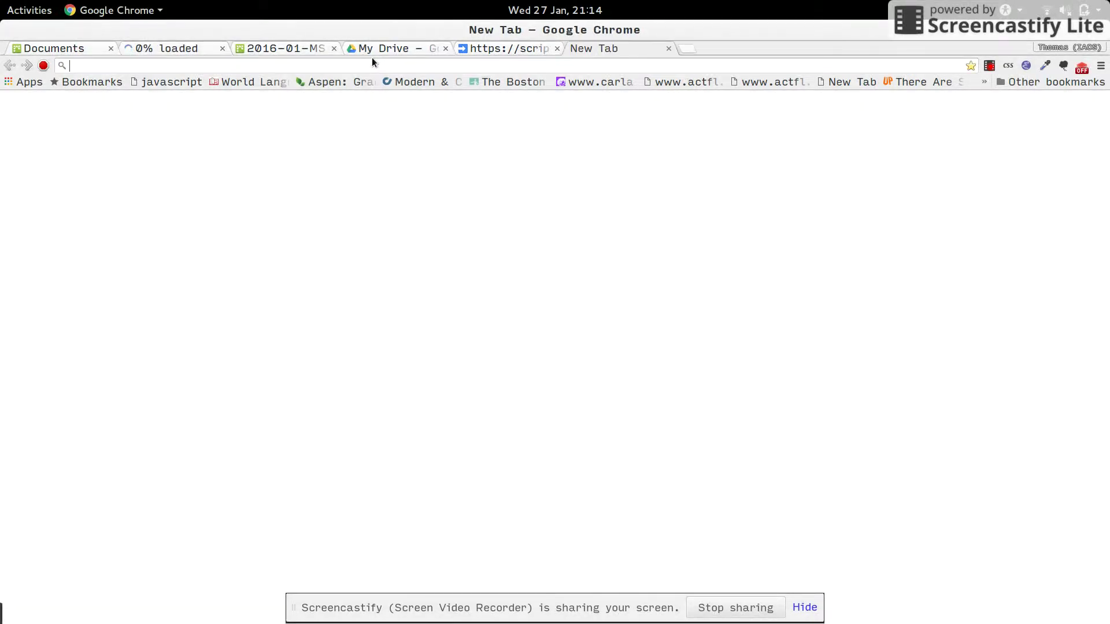
type("www.innovationcharter.org")
key("Return")
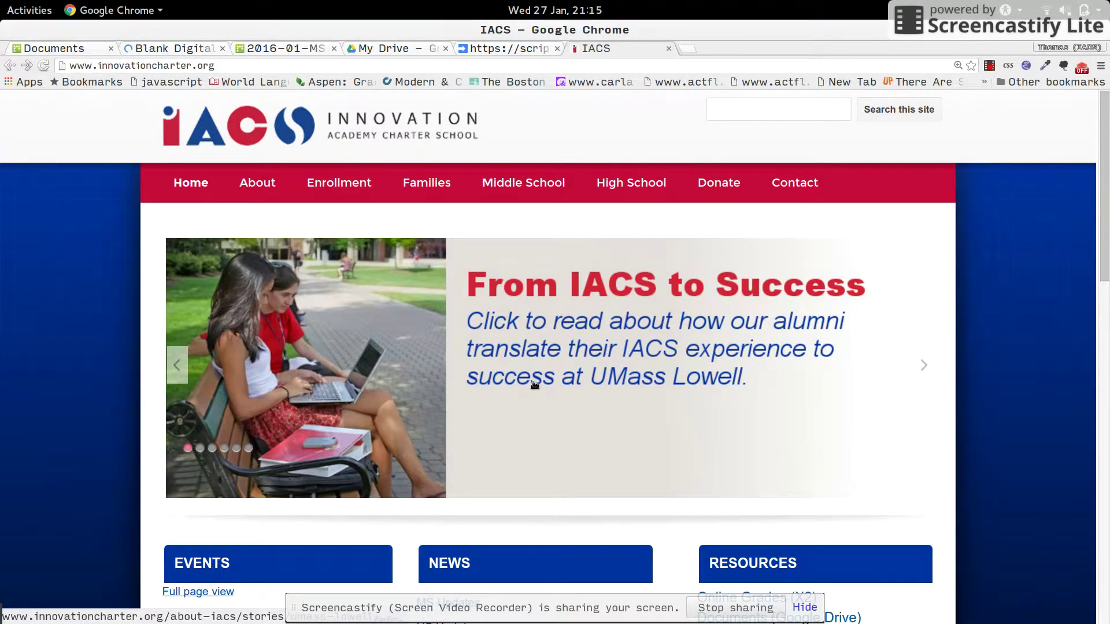
left_click(922, 366)
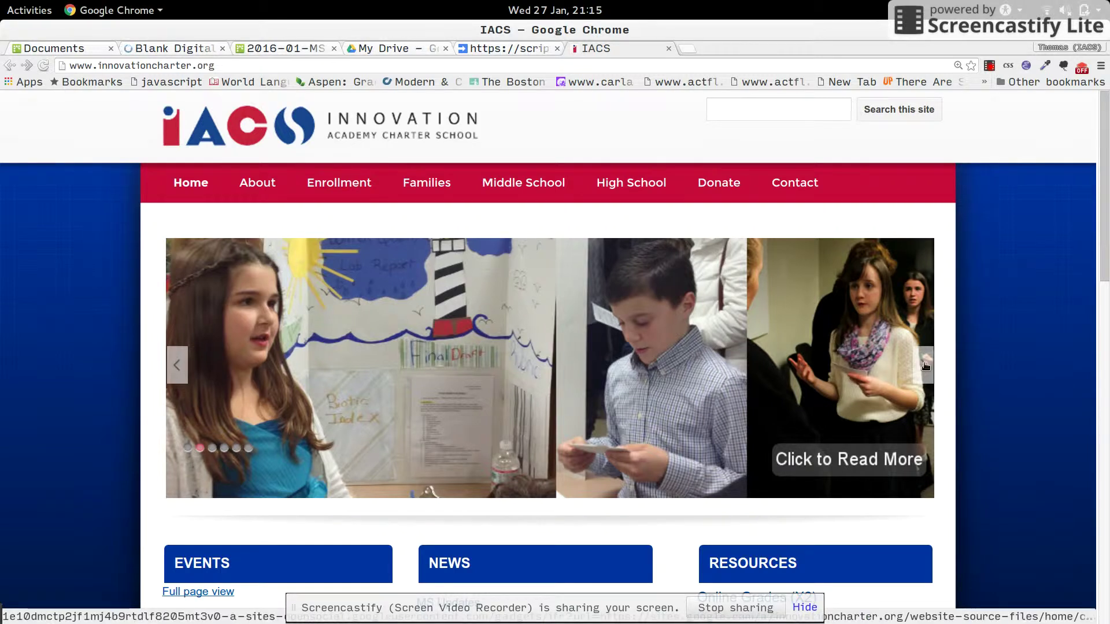
Step: Return to the blank digital document and switch its page size to Custom with pixels as the unit
key("ctrl+2")
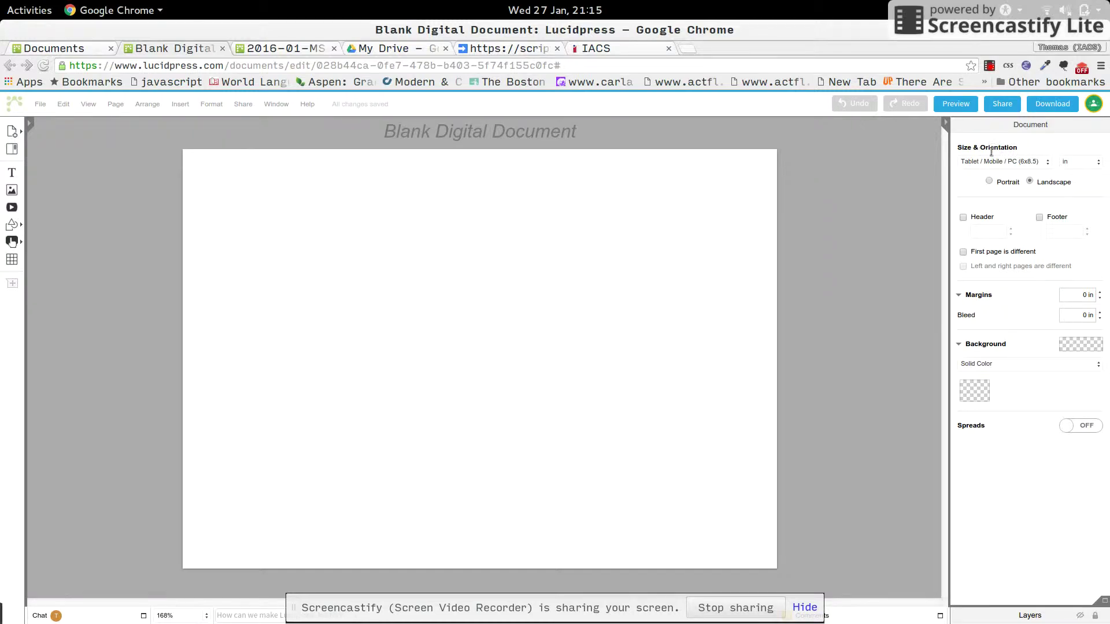
left_click(1030, 165)
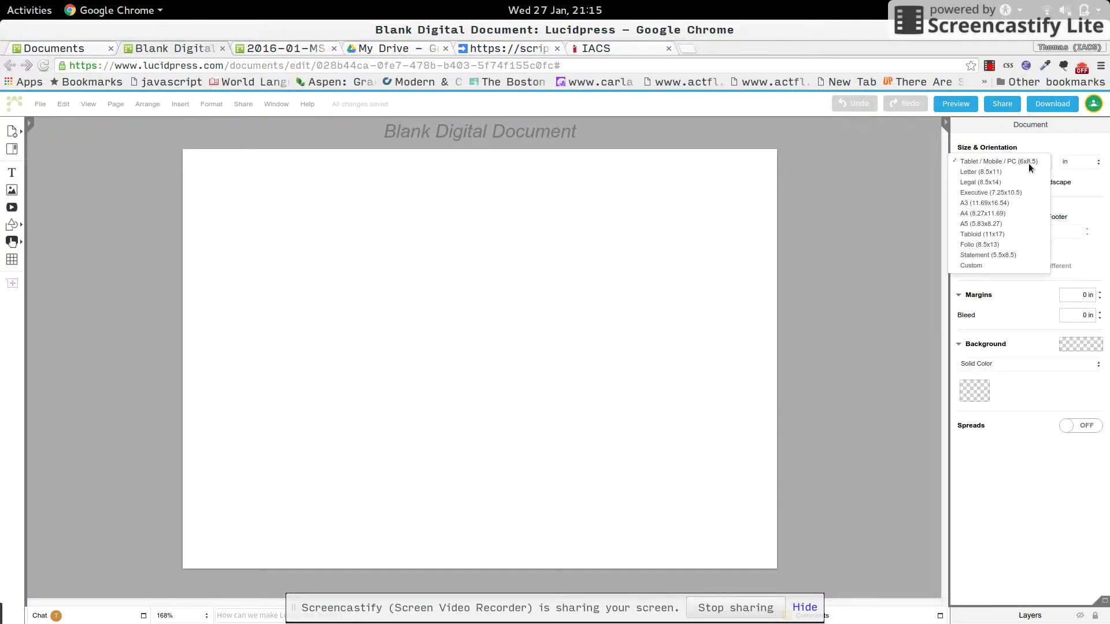
left_click(993, 266)
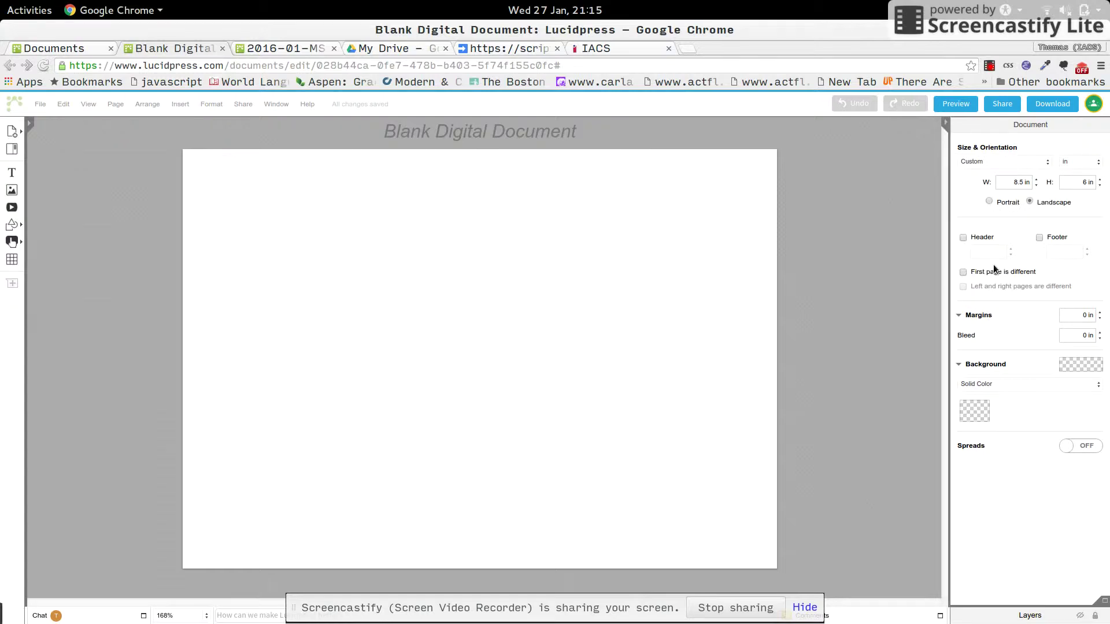
key("ctrl+plus")
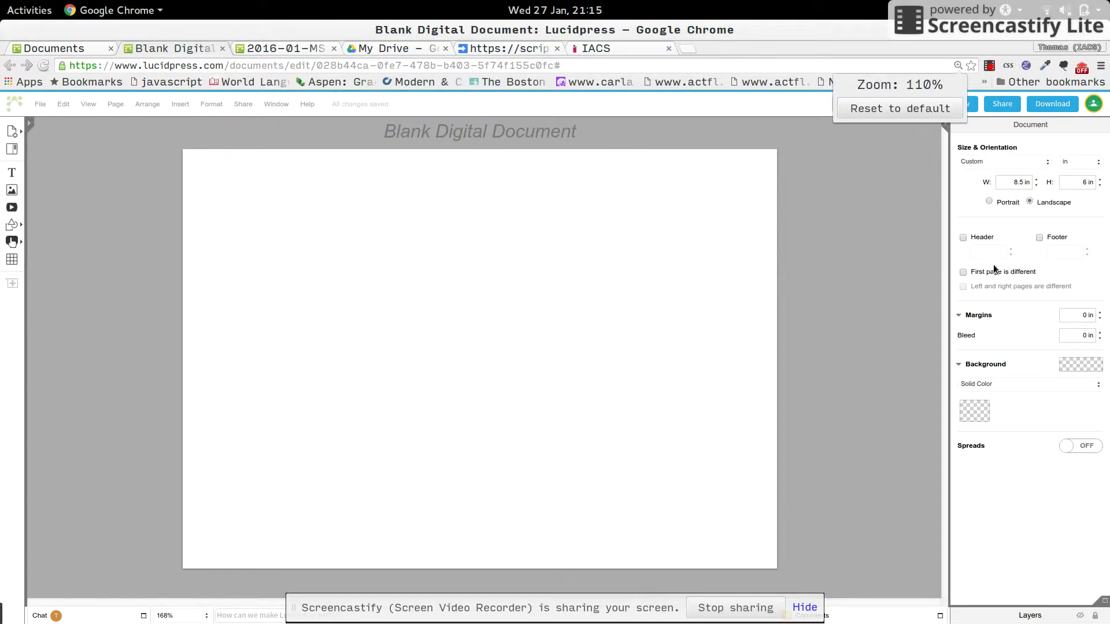
key("ctrl+plus")
key("ctrl+plus")
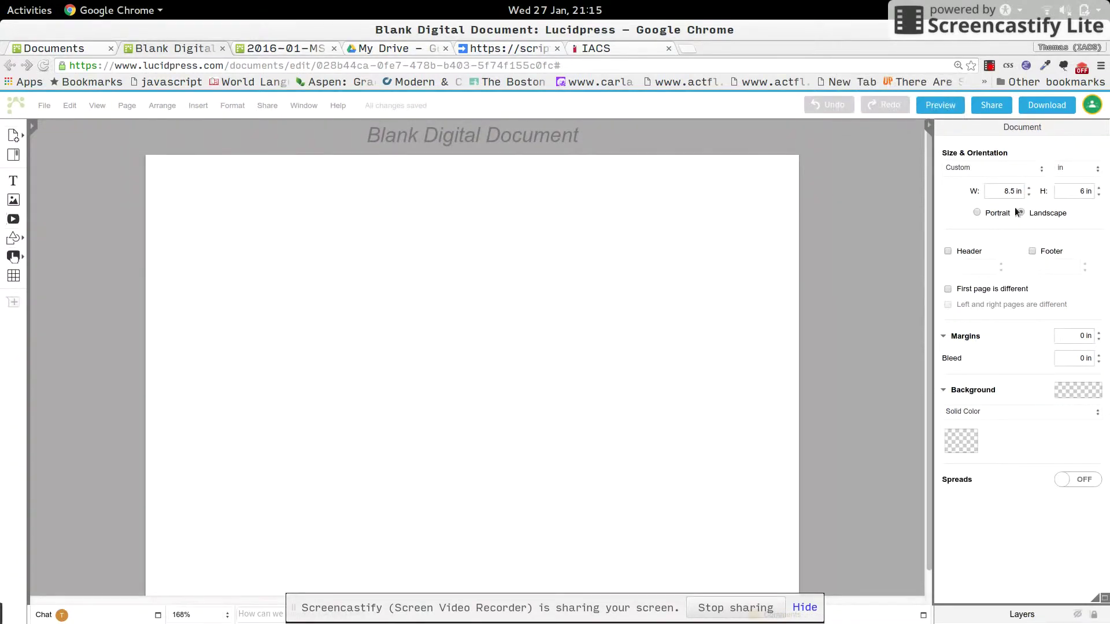
left_click(1064, 203)
left_click(1043, 245)
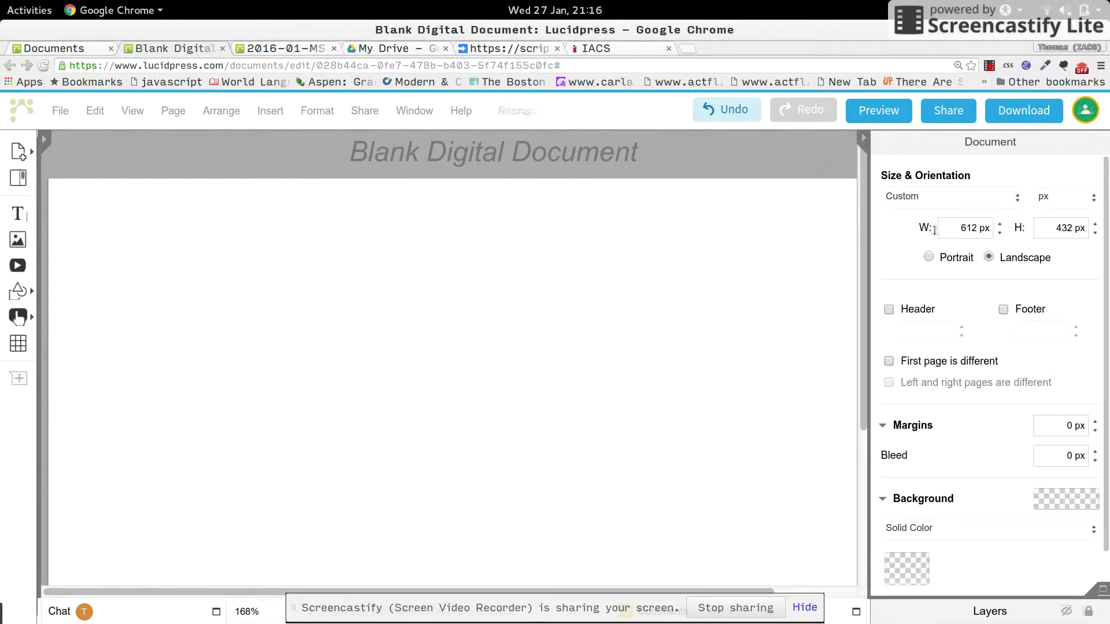
Step: Set the page to 890 px wide and 300 px high
left_click(963, 231)
type("890")
key("Tab")
type("300")
key("Return")
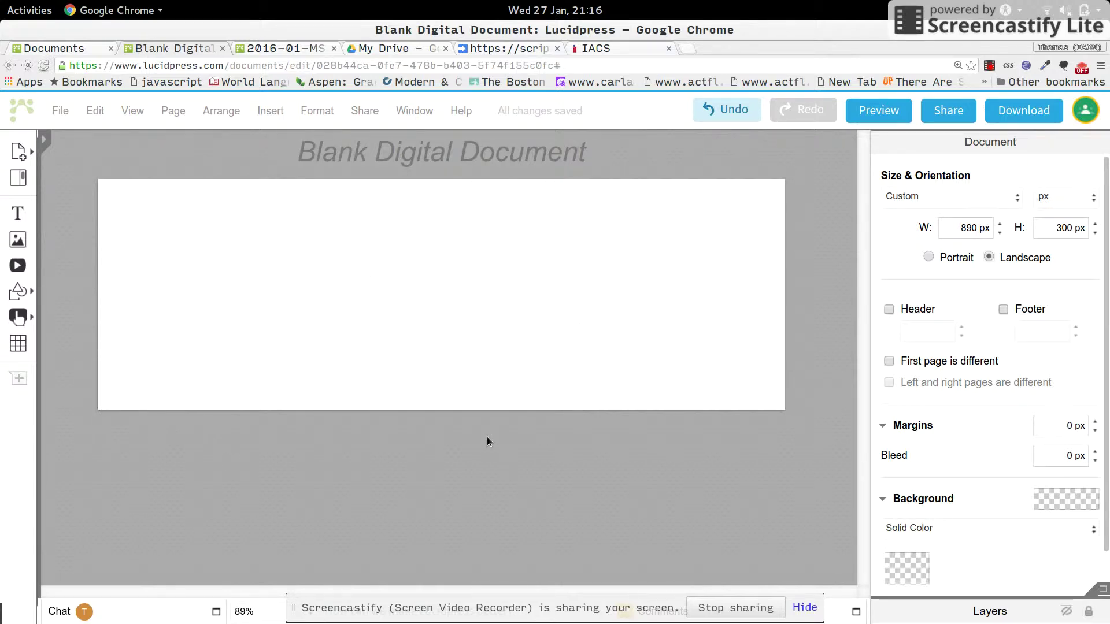
Step: Switch to the photo folder's workspace, move and enlarge the Golden Ratio note, and examine its single-picture dimensions
key("ctrl+alt+Down")
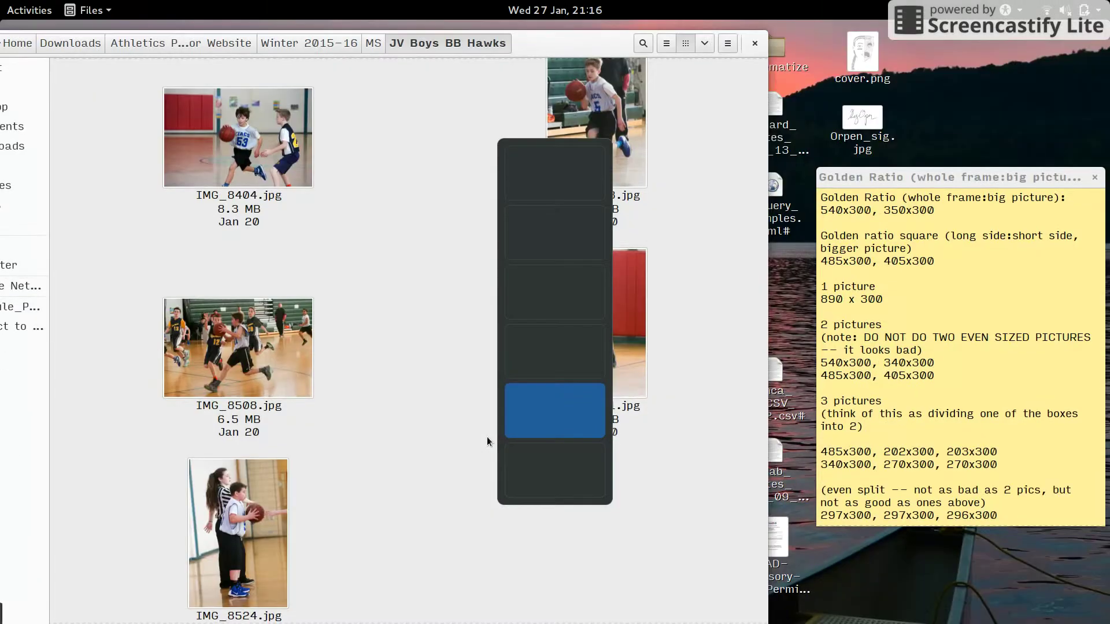
left_click_drag(968, 177, 885, 96)
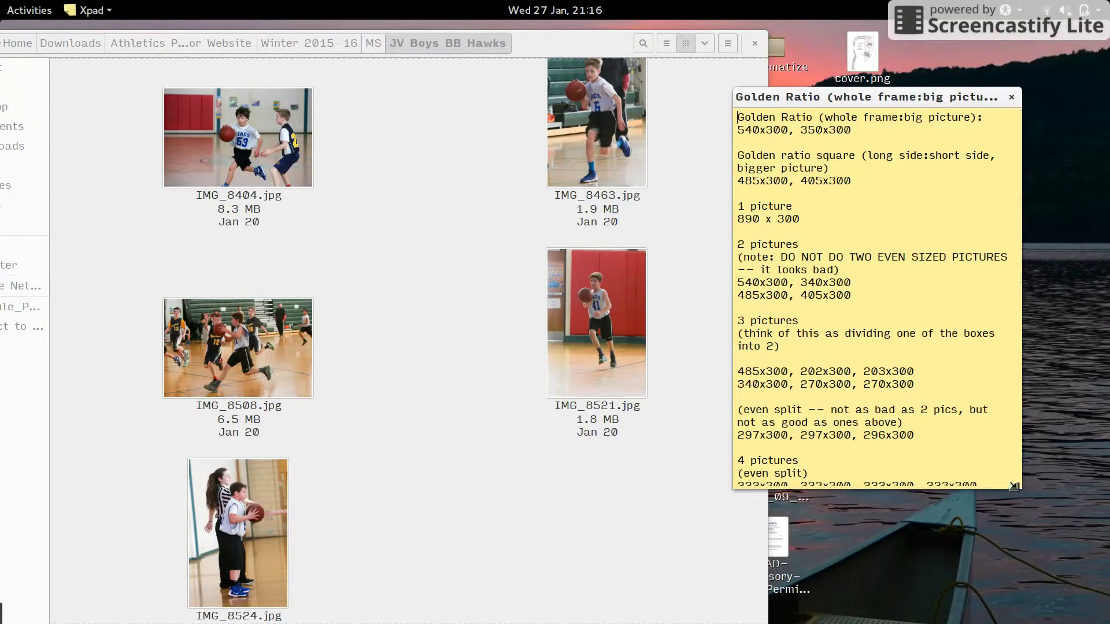
left_click_drag(1038, 528, 1107, 606)
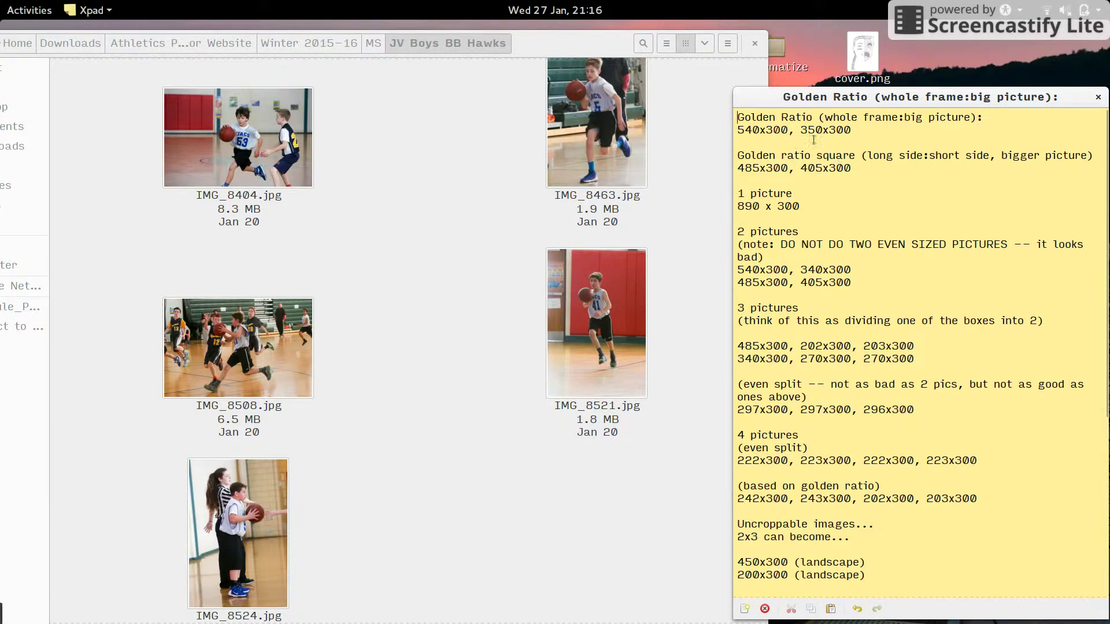
left_click_drag(807, 208, 724, 214)
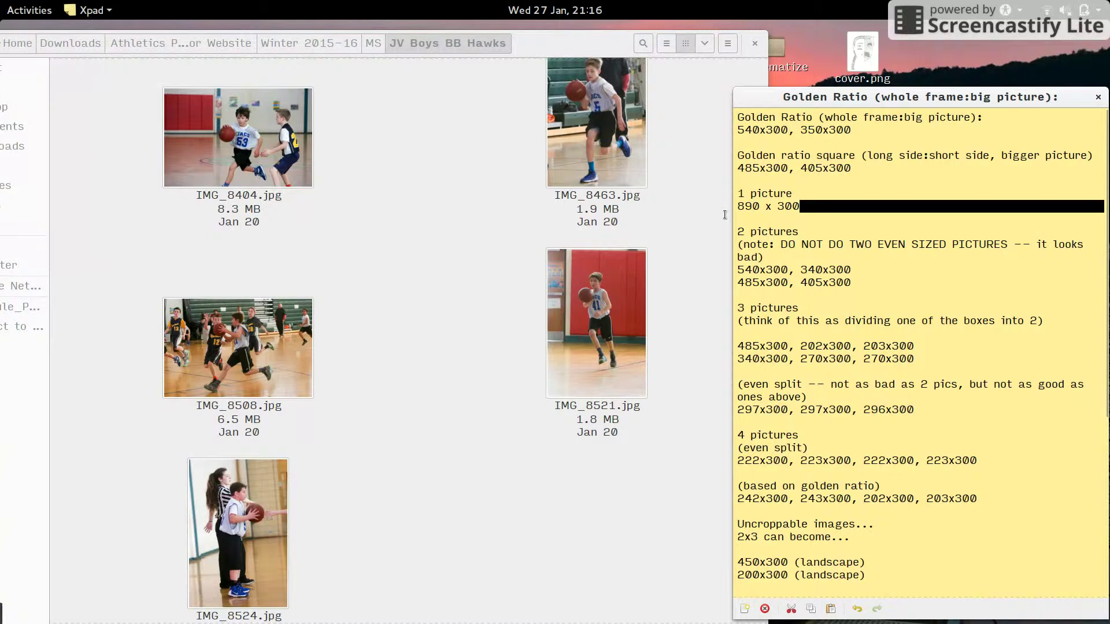
left_click(749, 184)
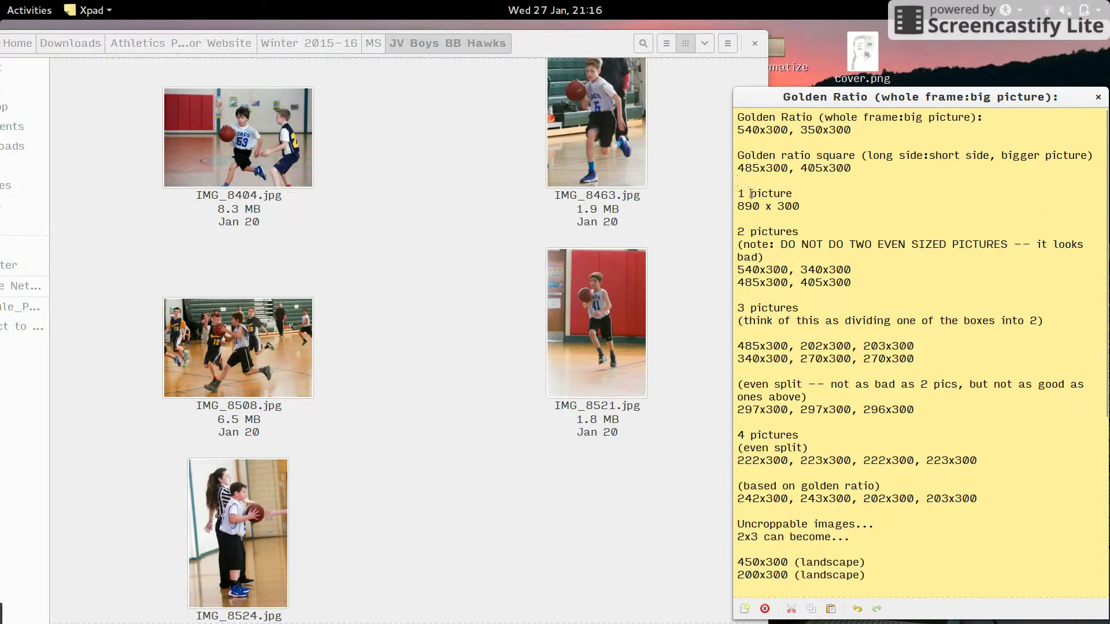
Step: Examine the Golden Ratio note's dimensions for one, two, three and four pictures and its padding advice for uncroppable images
left_click_drag(745, 198, 788, 201)
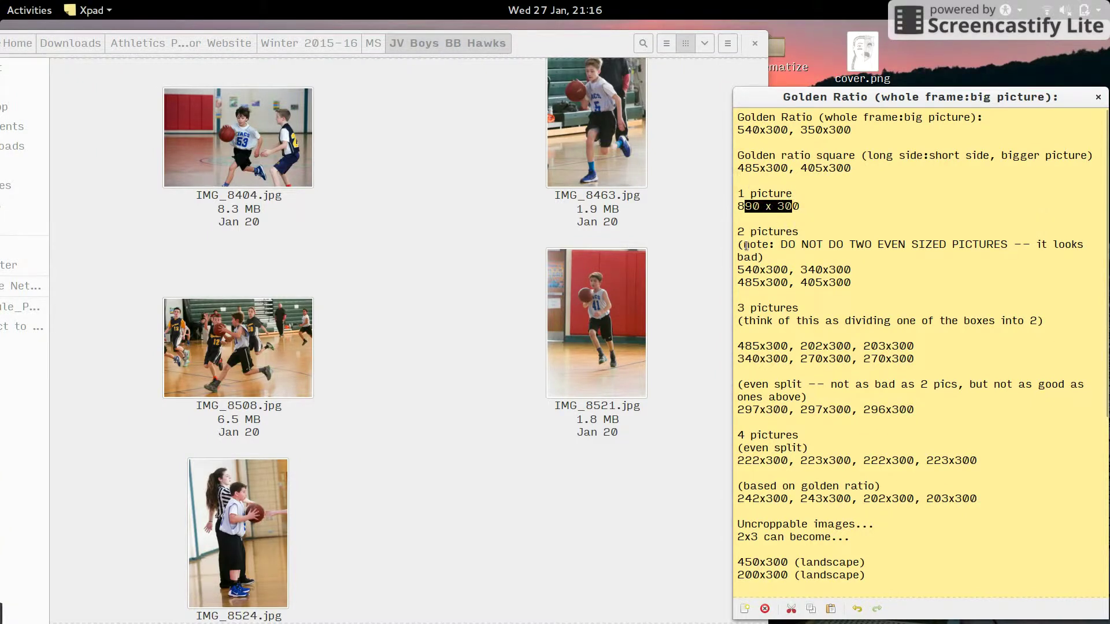
left_click_drag(745, 271, 836, 276)
scroll(836, 303, "down", 4)
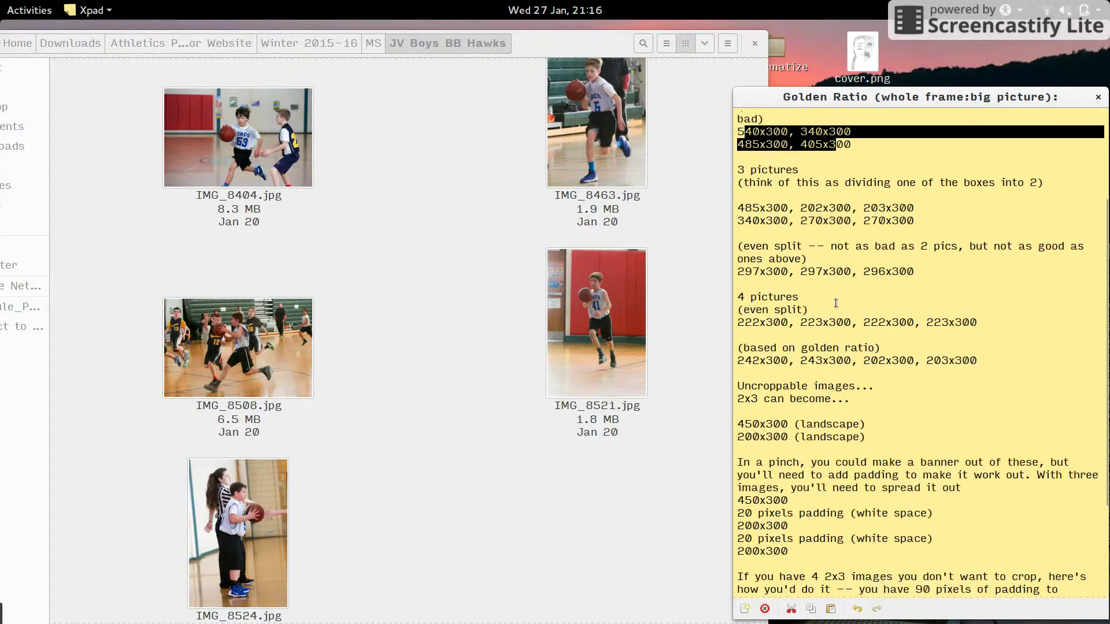
left_click(756, 207)
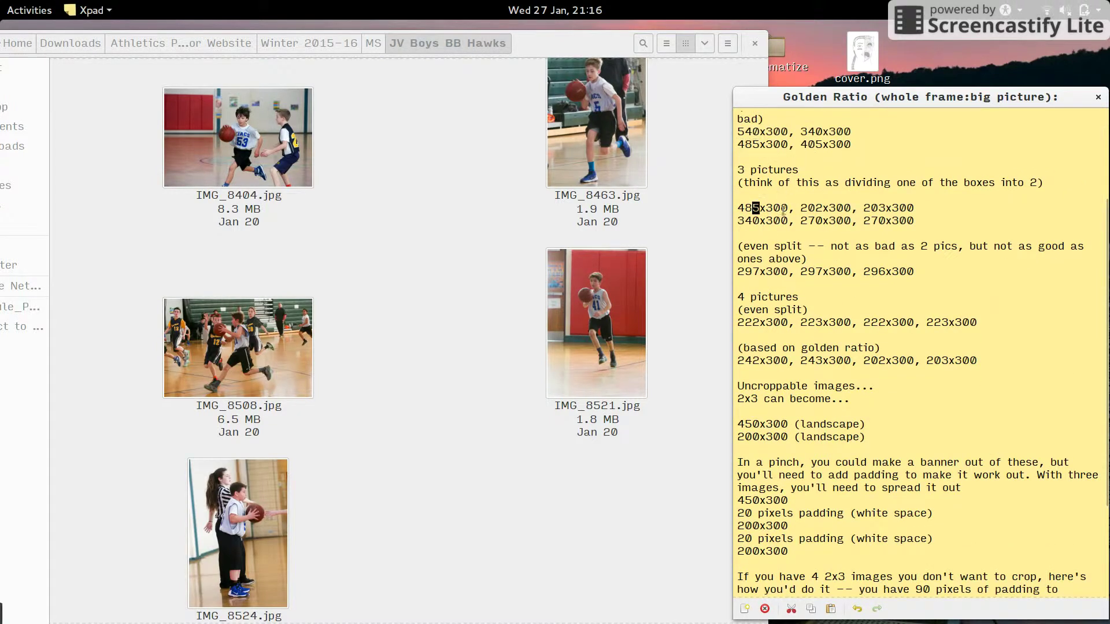
scroll(831, 220, "down", 3)
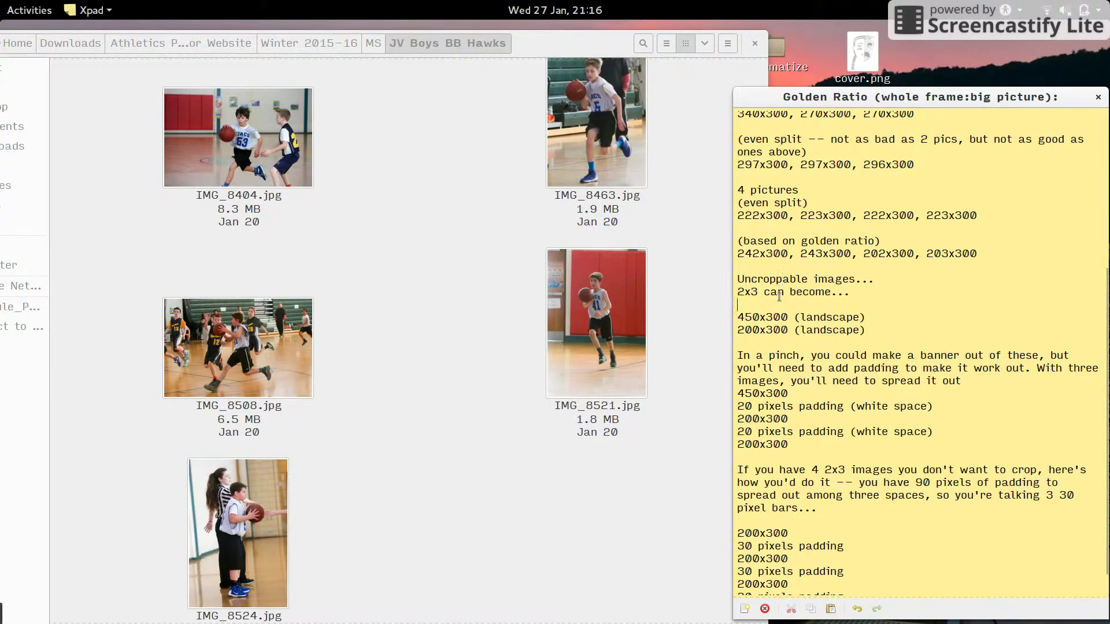
left_click(779, 315)
left_click(762, 293)
scroll(795, 312, "up", 5)
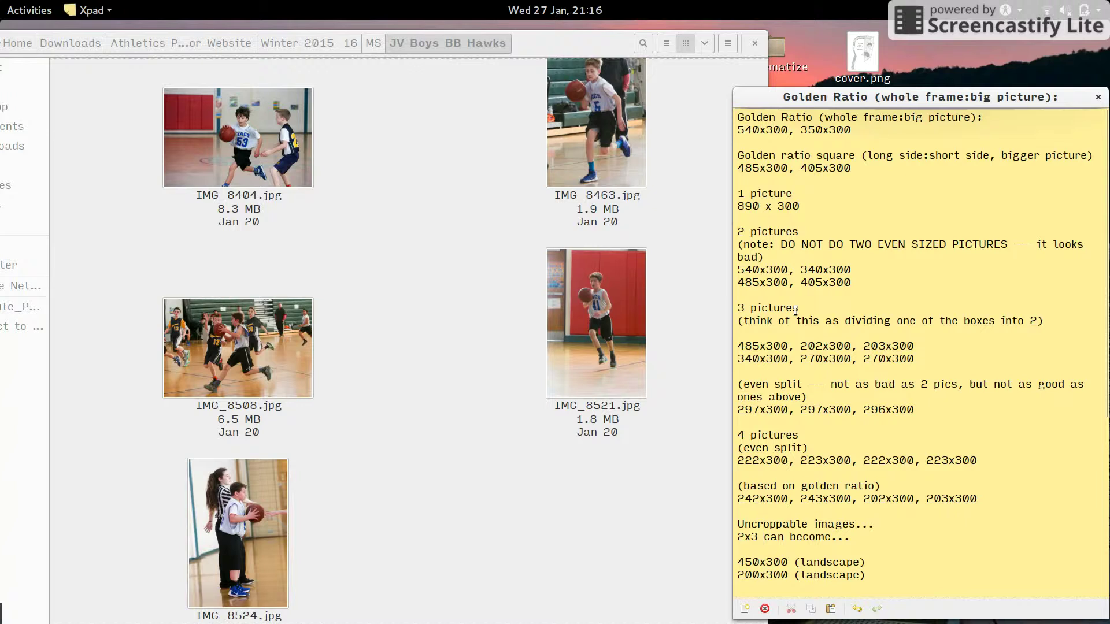
Step: Look through the photos in the JV Boys BB Hawks folder, checking landscape shots such as IMG_8404.jpg and IMG_8508.jpg as banner candidates
left_click(518, 243)
scroll(518, 241, "up", 5)
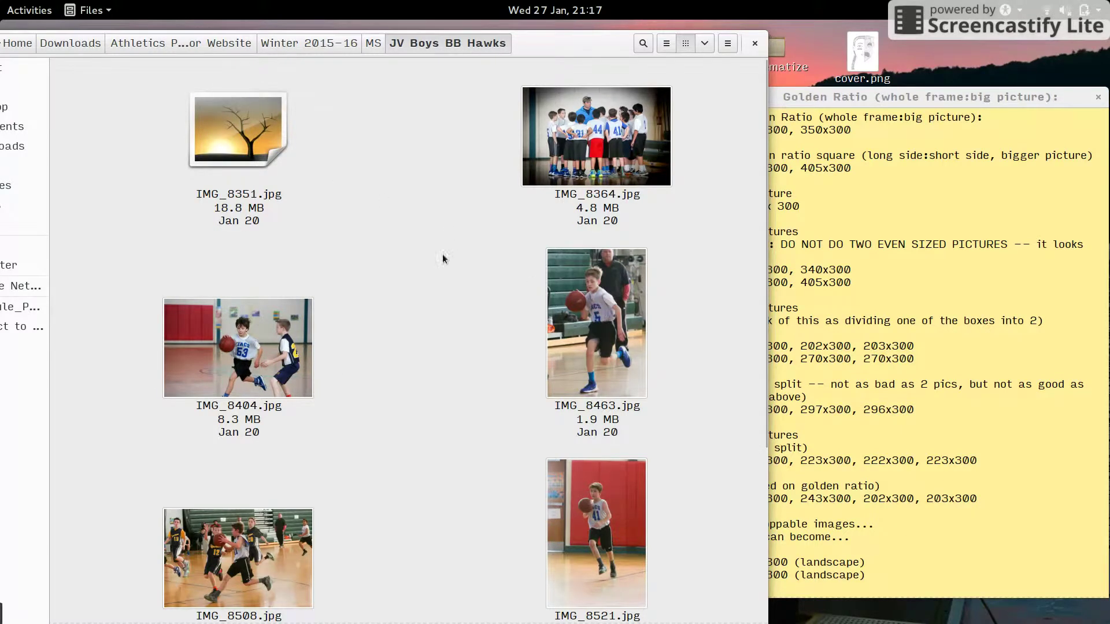
left_click(262, 168)
left_click(379, 306)
scroll(380, 304, "down", 5)
left_click(230, 313)
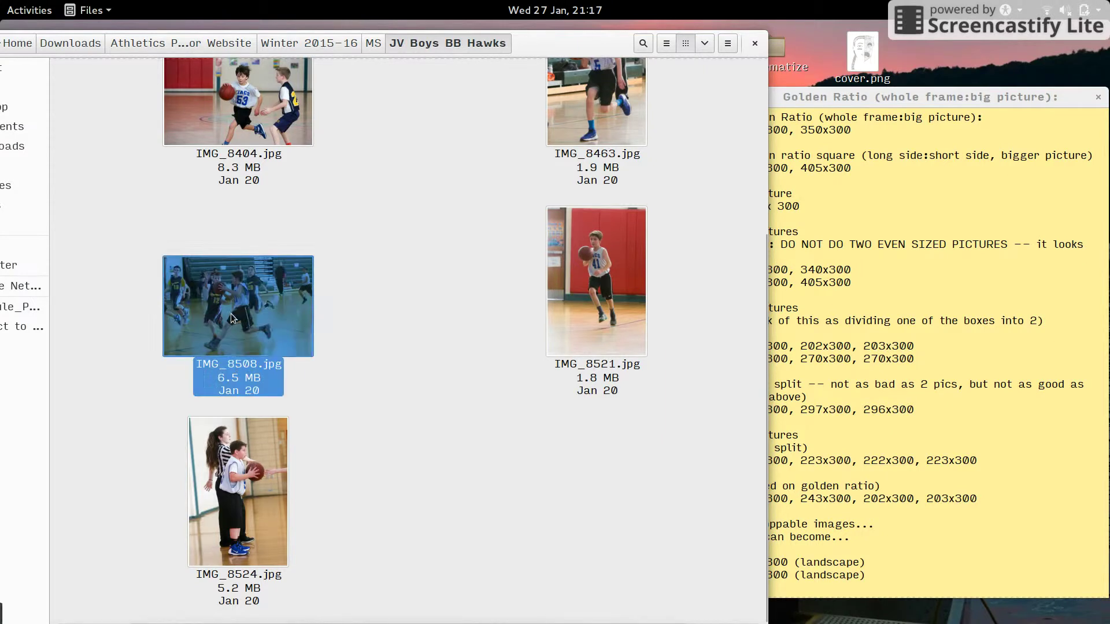
scroll(366, 286, "up", 3)
left_click(278, 289)
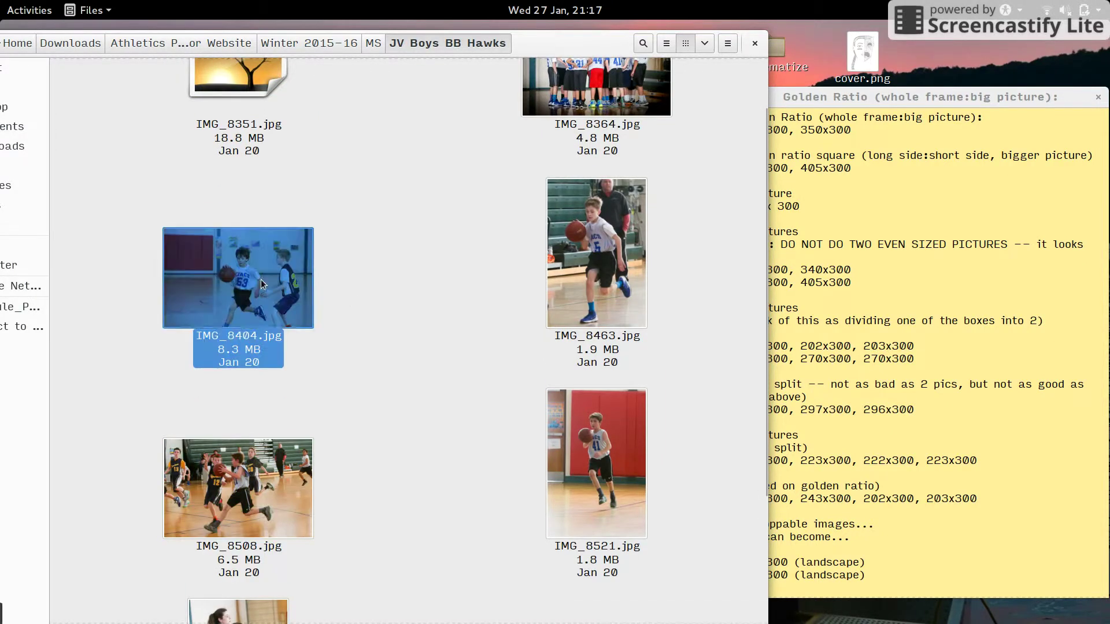
left_click(268, 450)
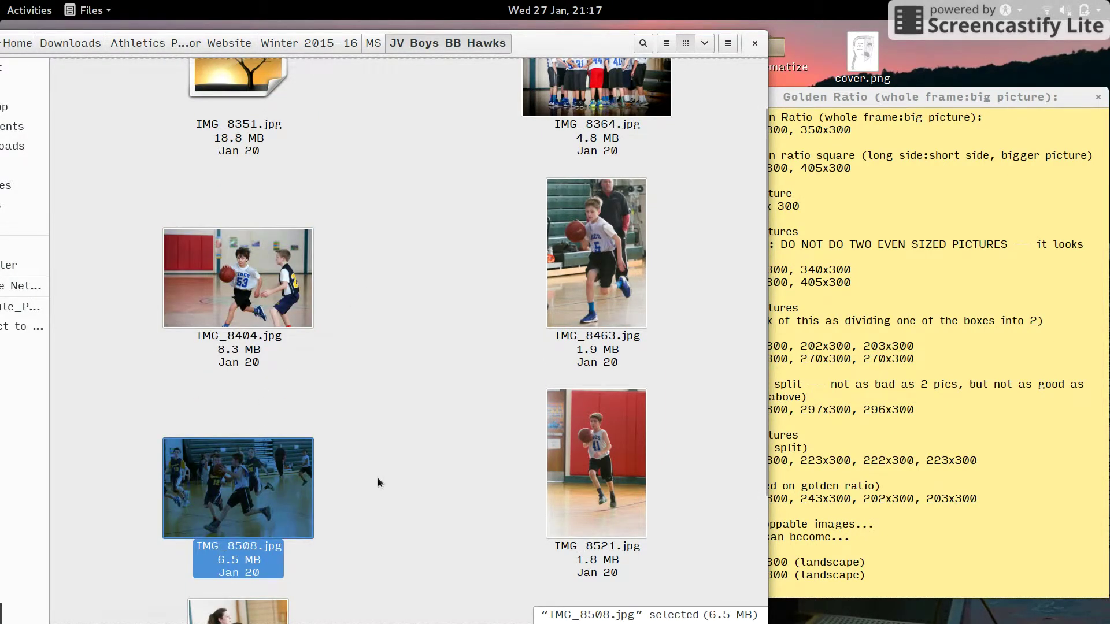
scroll(379, 478, "down", 3)
scroll(379, 477, "up", 4)
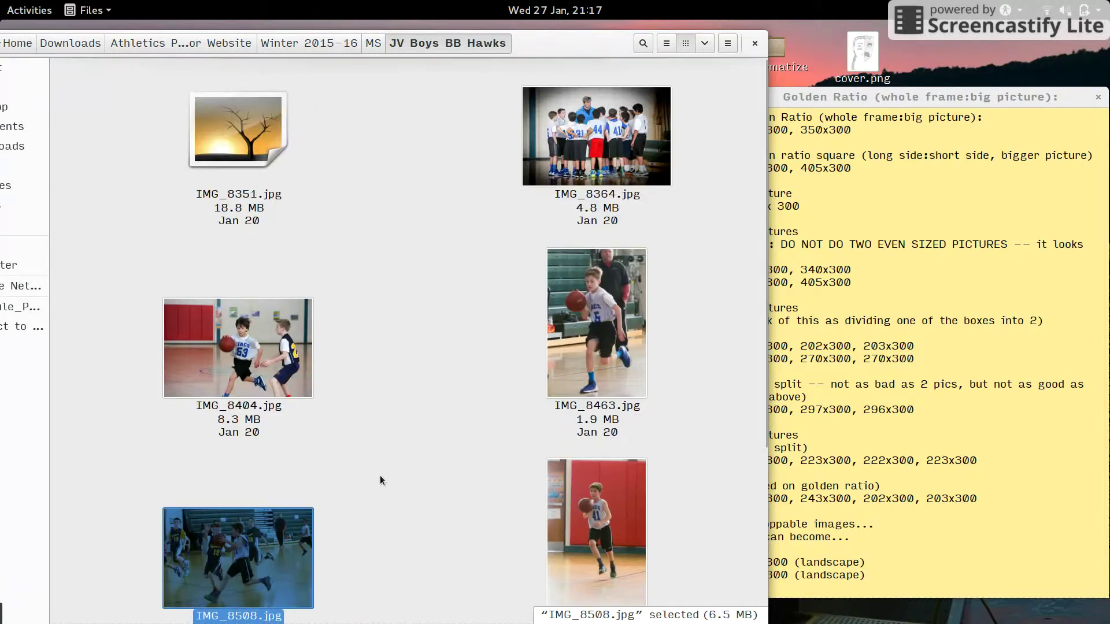
scroll(380, 475, "down", 3)
scroll(380, 476, "up", 3)
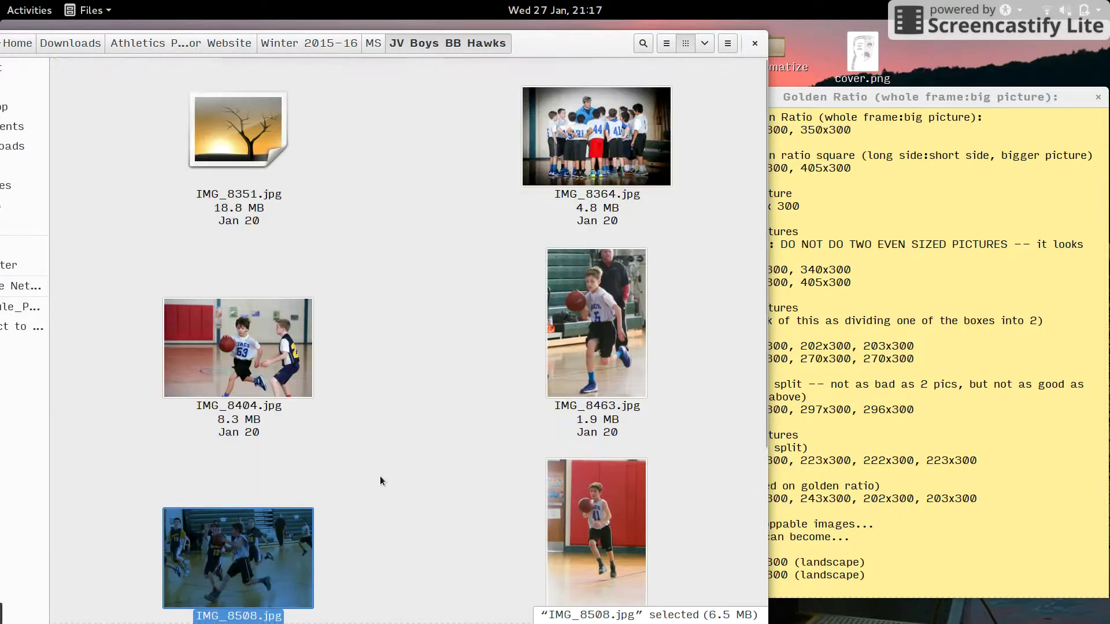
scroll(289, 405, "down", 1)
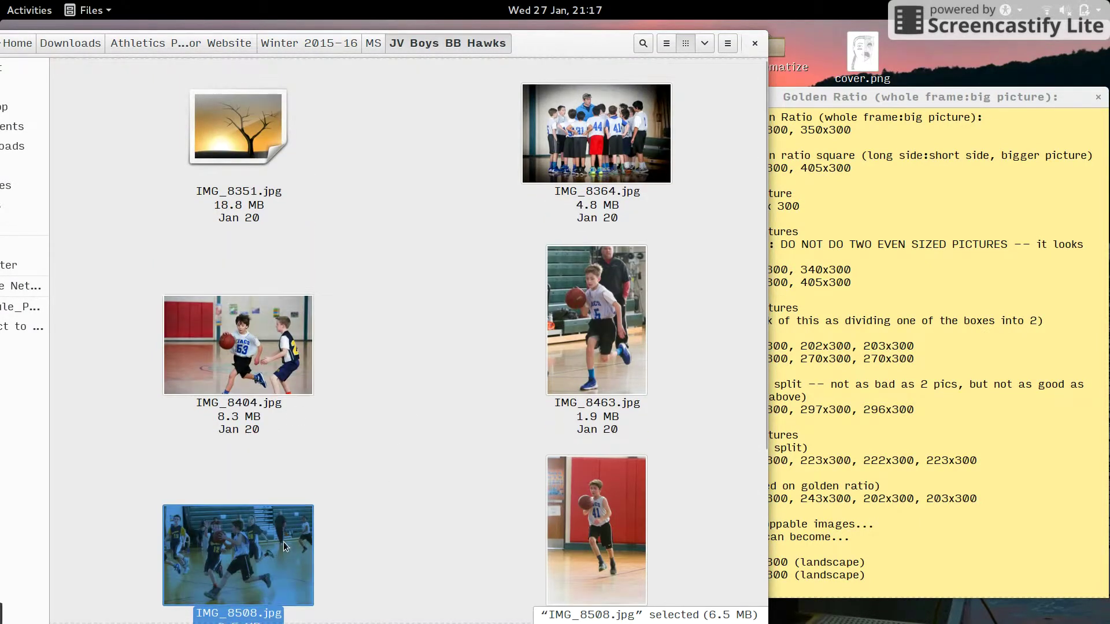
scroll(452, 384, "down", 3)
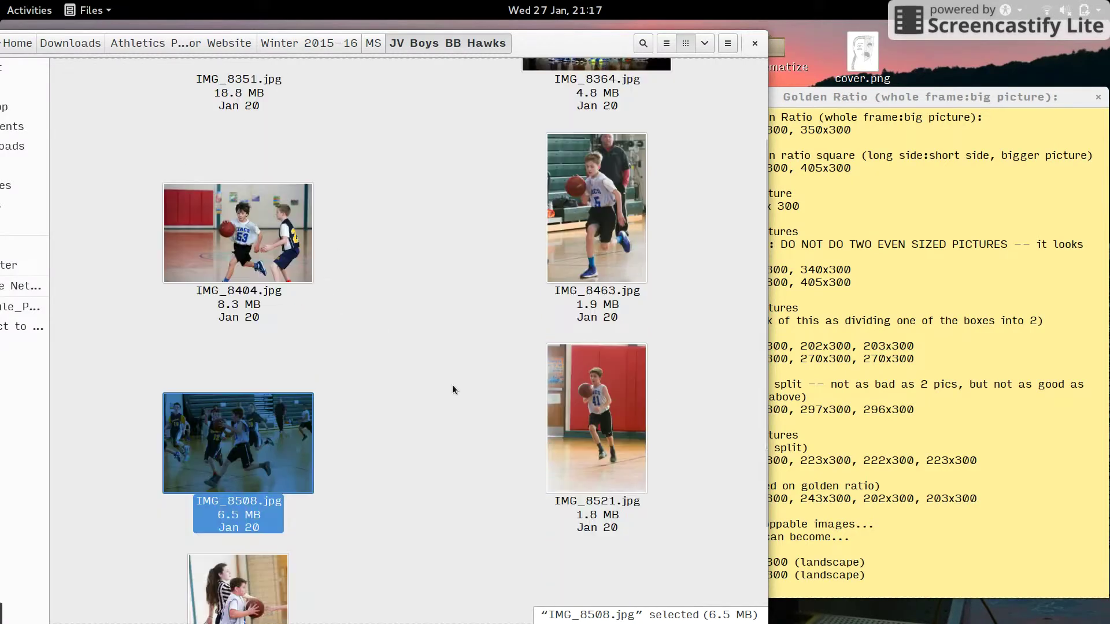
Step: Return to the banner document in Lucidpress, start an image upload and browse to the MS folder's JV Boys BB Hawks subfolder
key("ctrl+alt+Down")
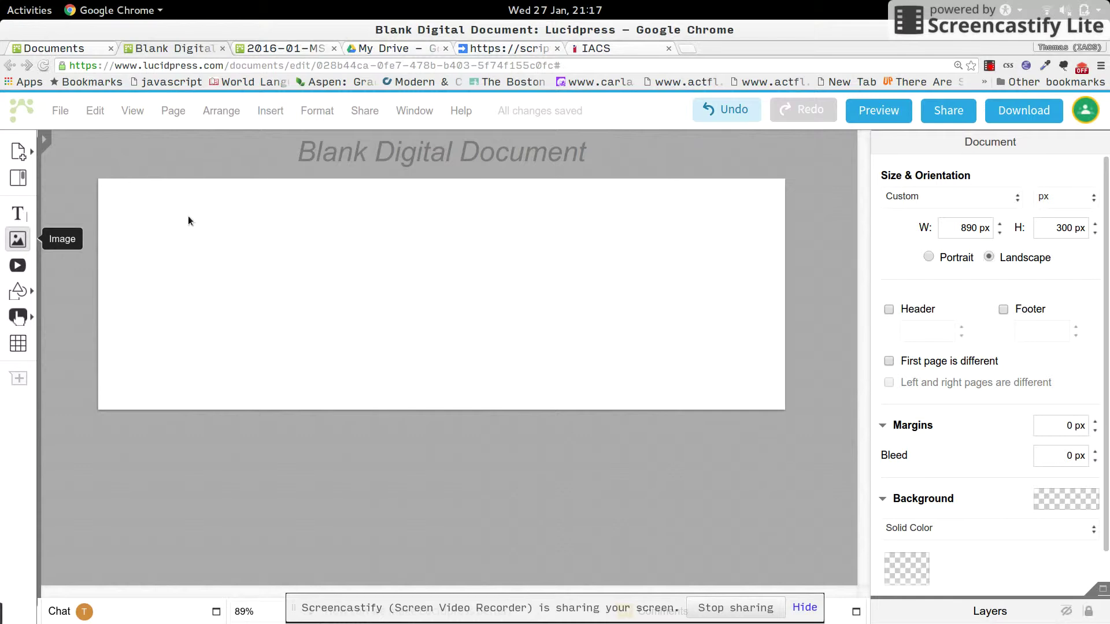
left_click(18, 240)
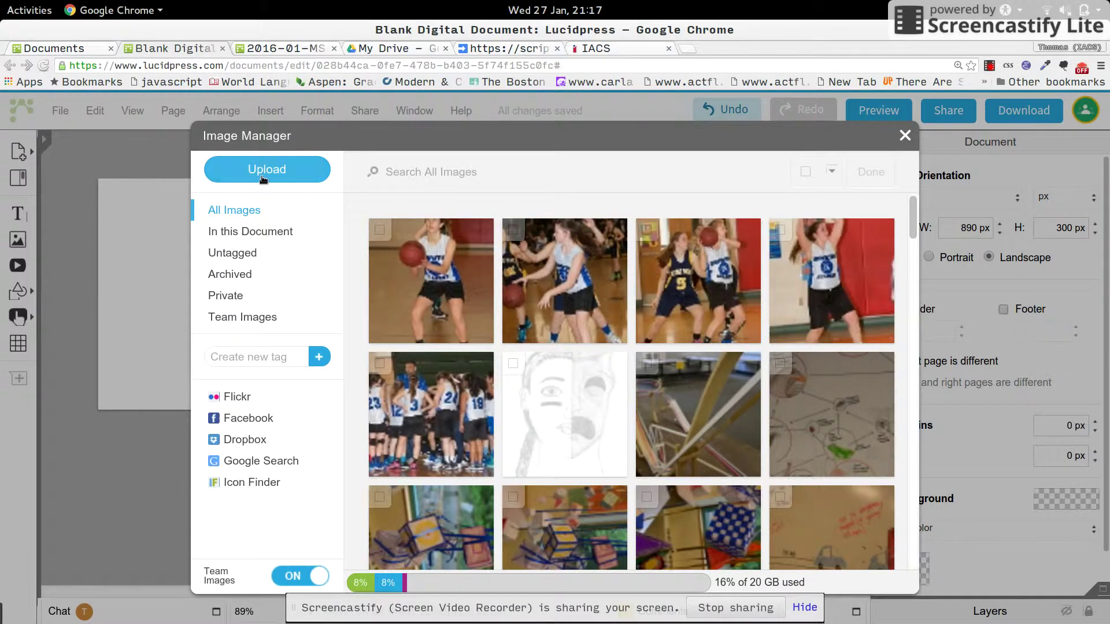
left_click(268, 177)
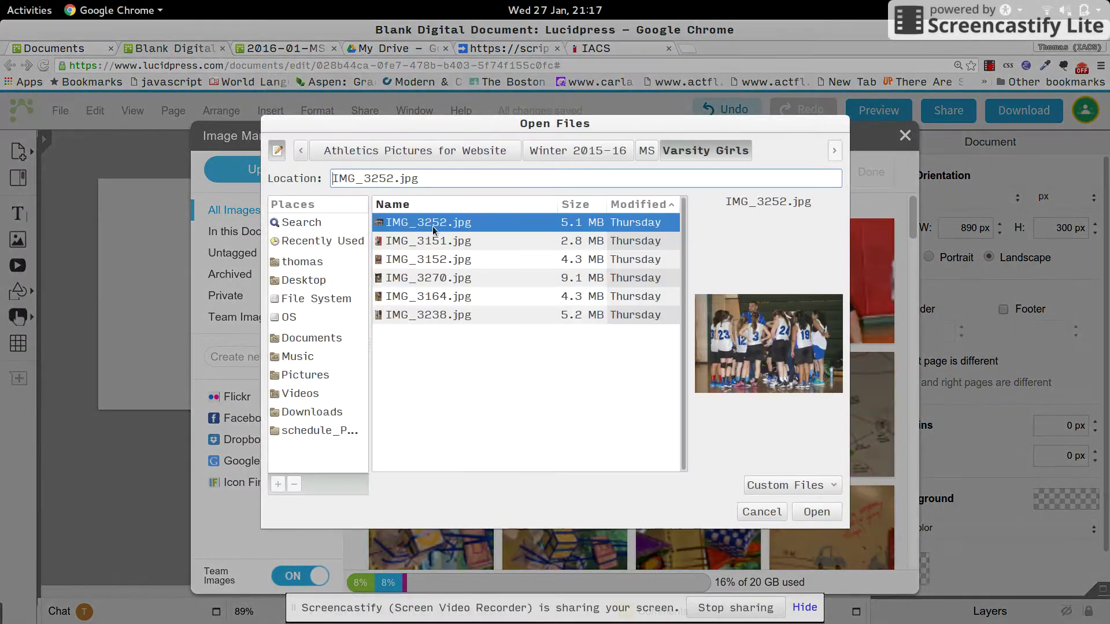
left_click(646, 151)
left_click(578, 150)
double_click(403, 239)
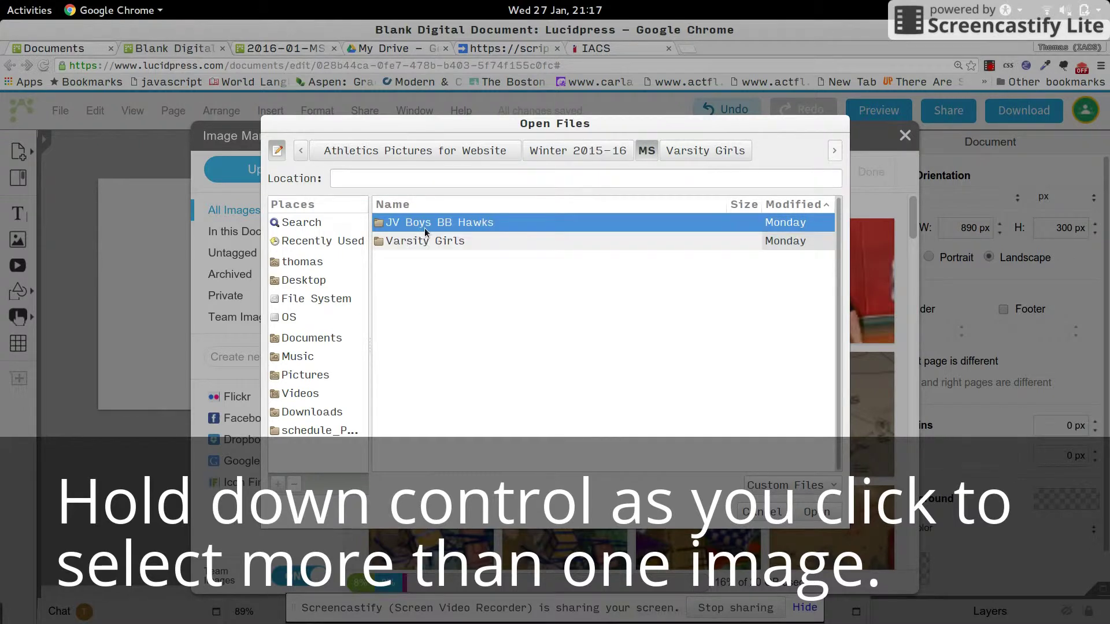
double_click(432, 227)
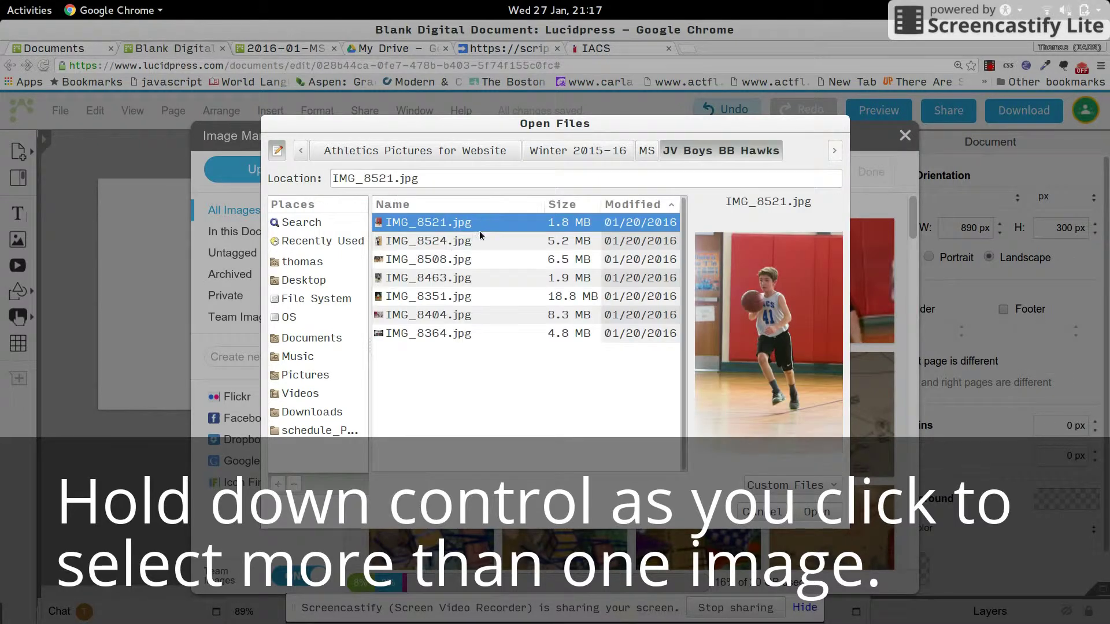
Step: Preview the photos in the upload file list one by one and select IMG_8351.jpg
left_click(471, 240)
left_click(471, 258)
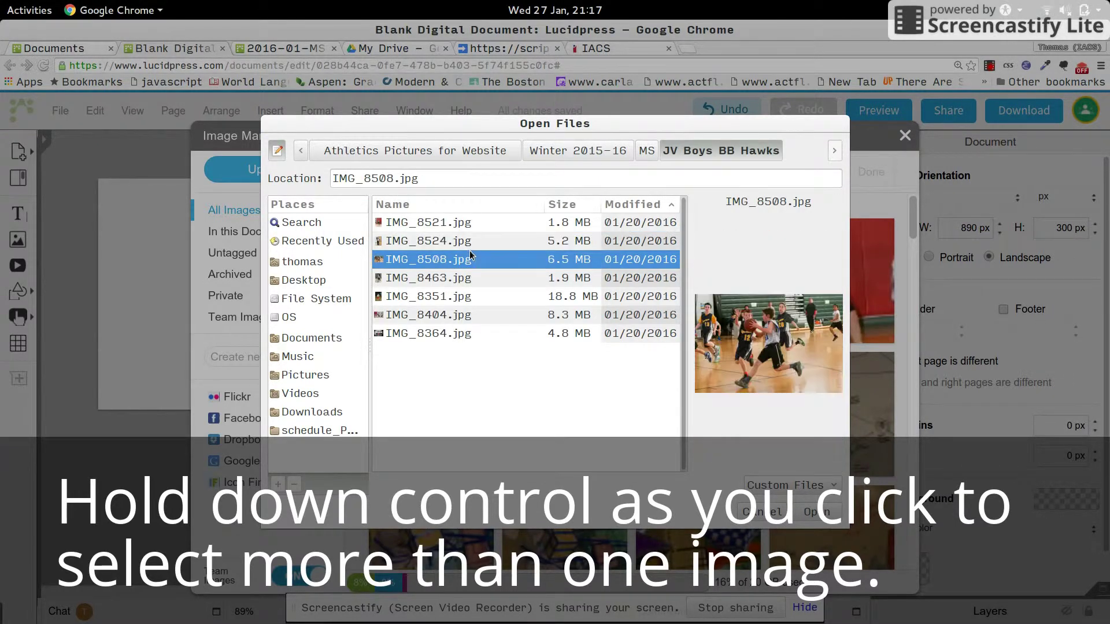
key("Down")
key("Down")
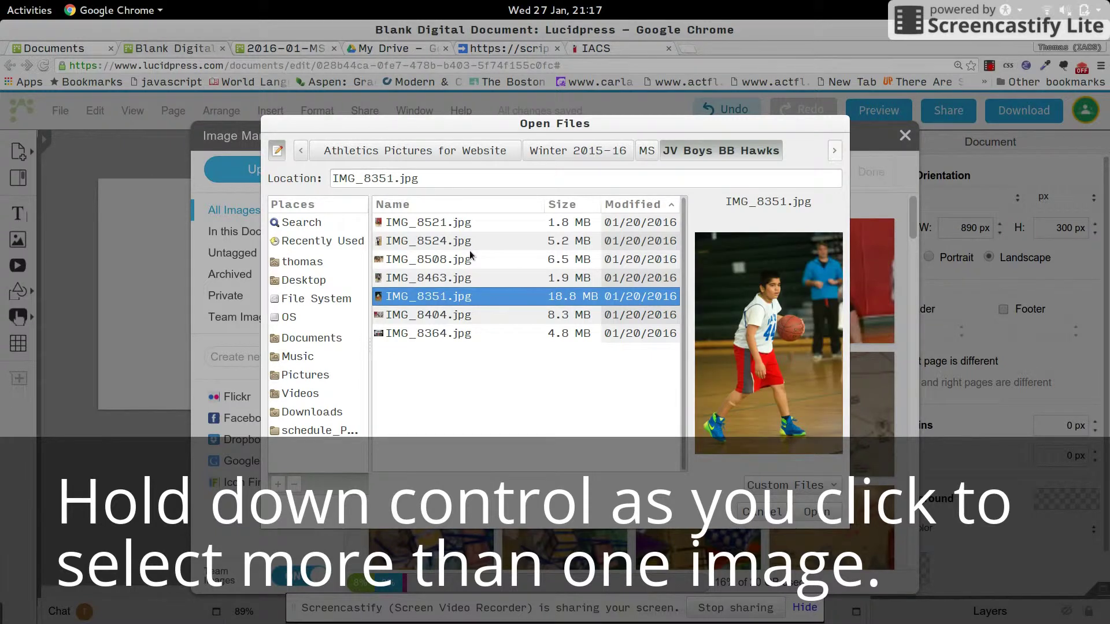
key("Down")
key("Up")
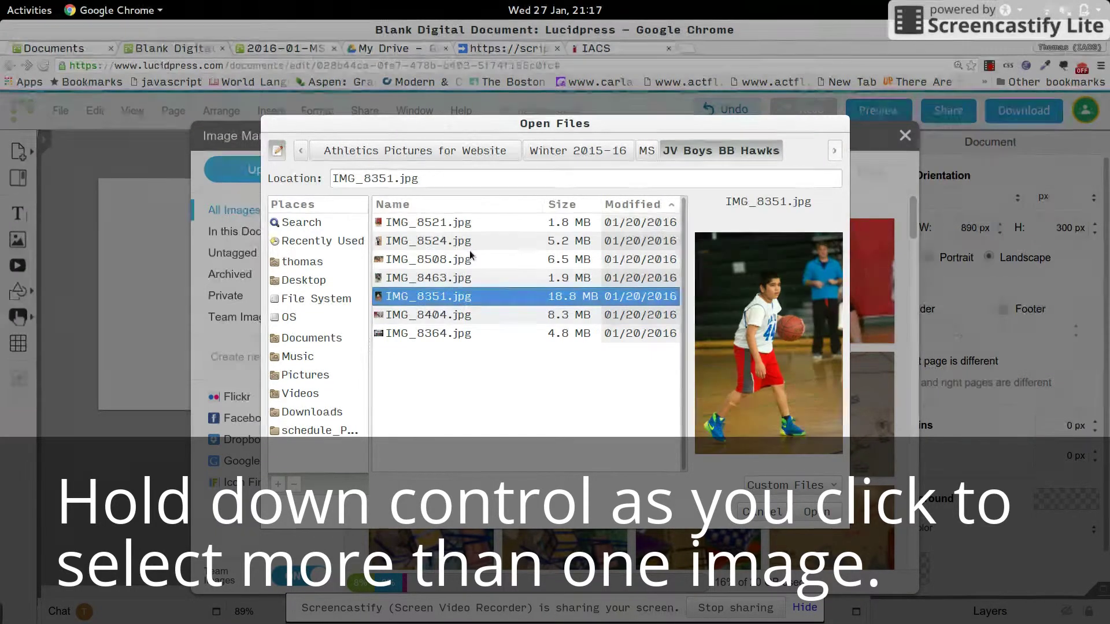
Step: Add IMG_8521, IMG_8524, IMG_8508, IMG_8463 and IMG_8404 to the selection, leaving out IMG_8364, and upload the photos
left_click(485, 249, "ctrl")
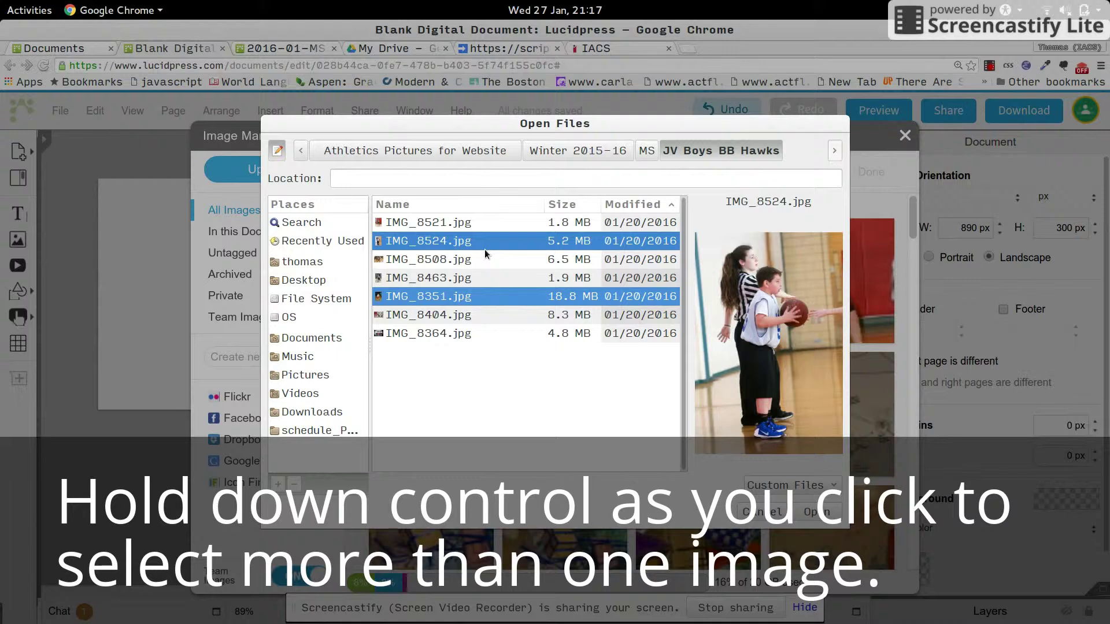
left_click(468, 249, "ctrl")
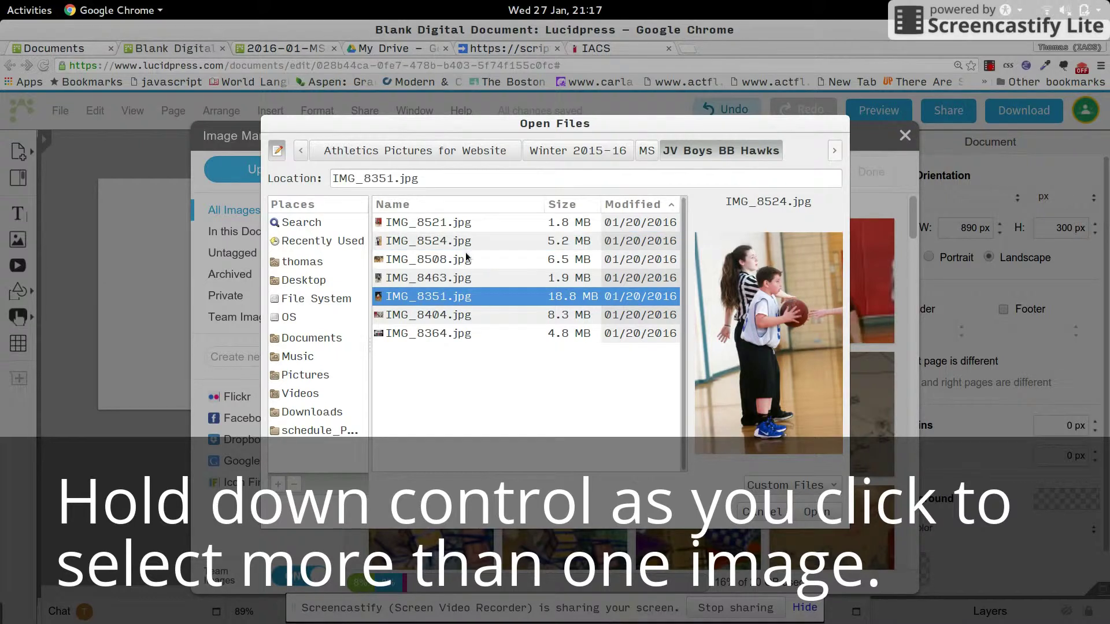
left_click(468, 262, "ctrl")
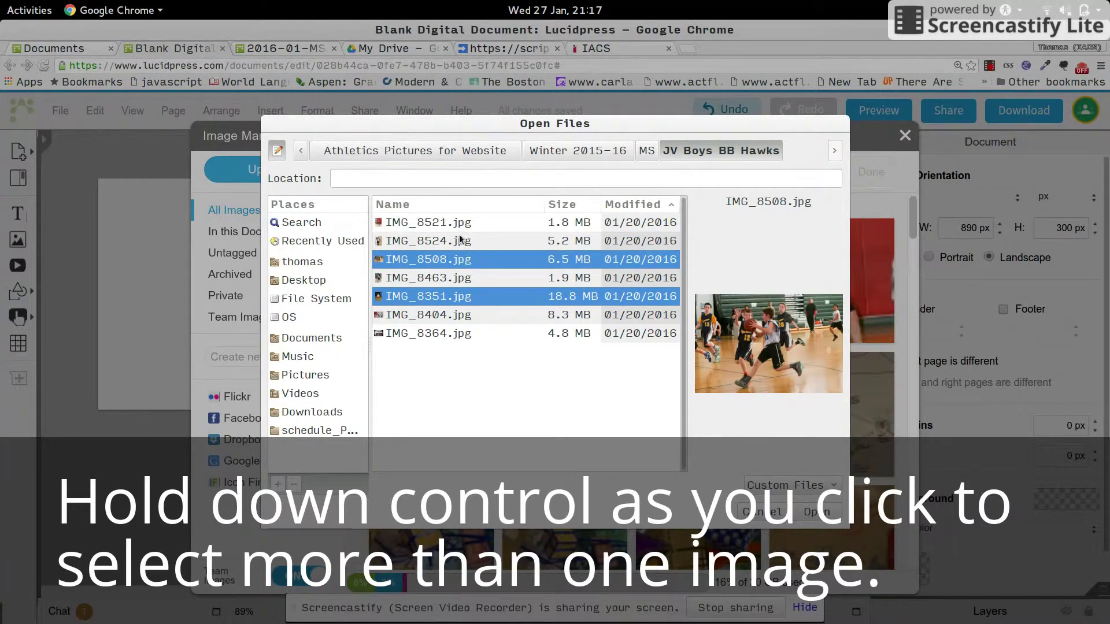
left_click(461, 280, "ctrl")
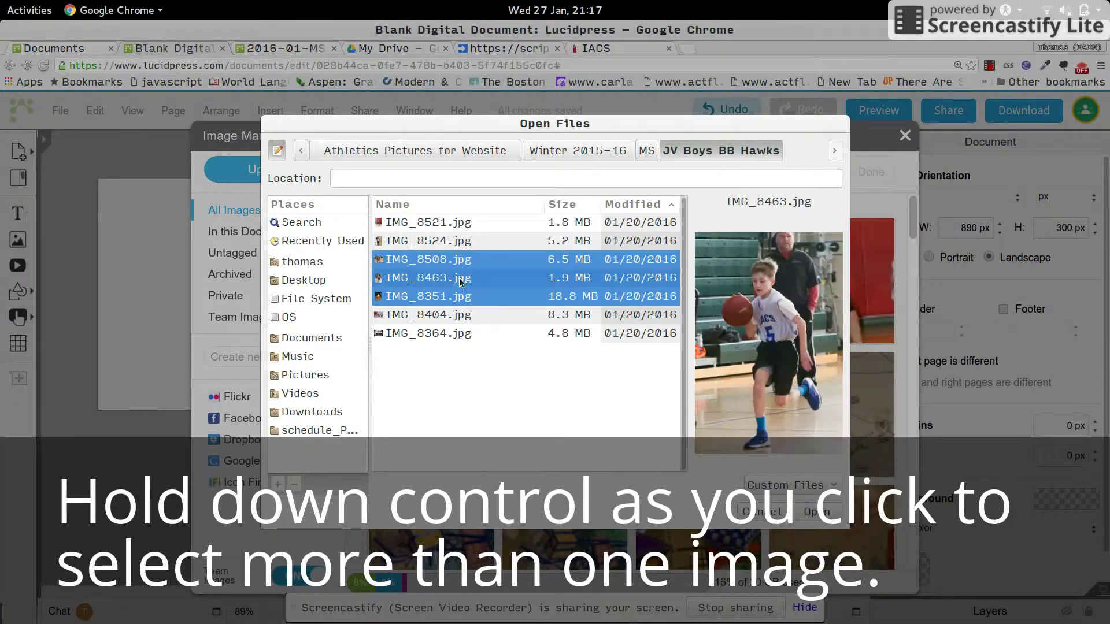
left_click(443, 317, "ctrl")
left_click(445, 334, "ctrl")
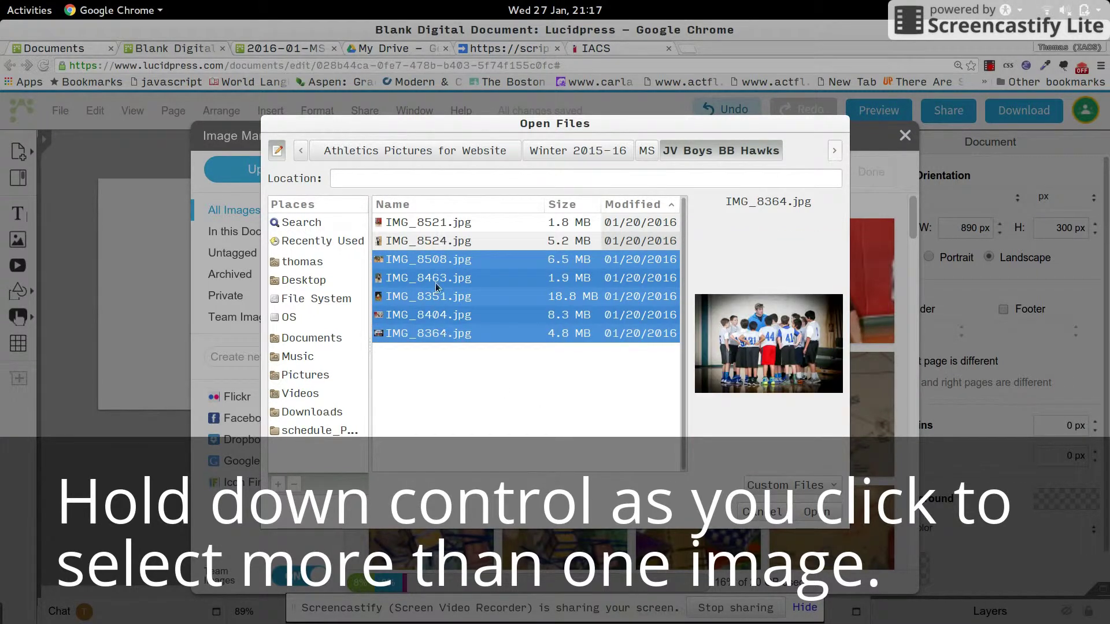
left_click(439, 333, "ctrl")
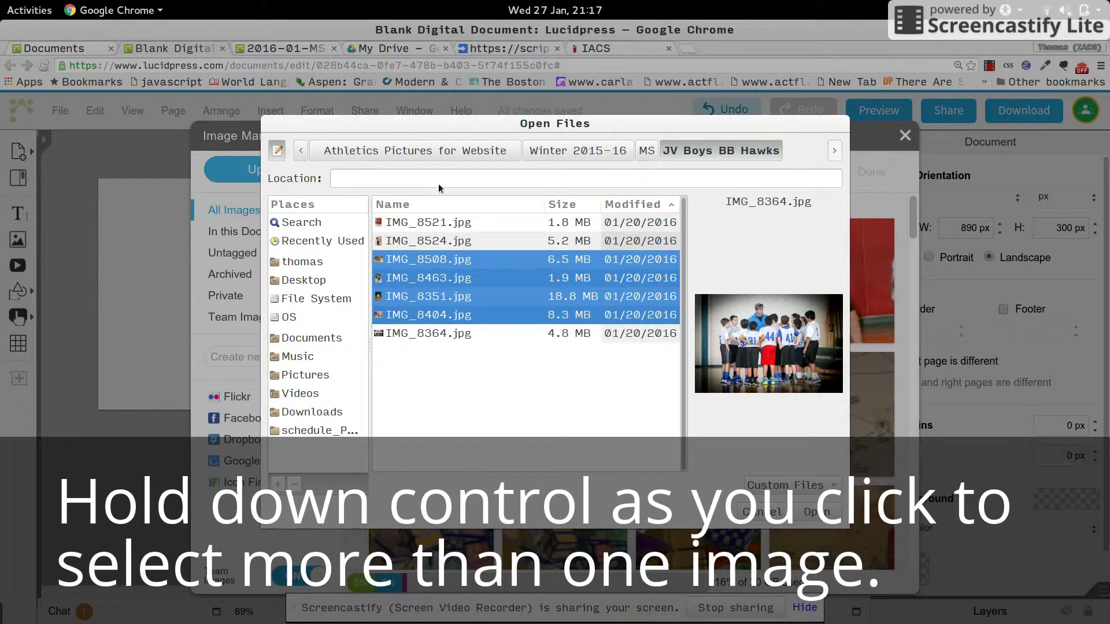
left_click(440, 240, "ctrl")
left_click(441, 223, "ctrl")
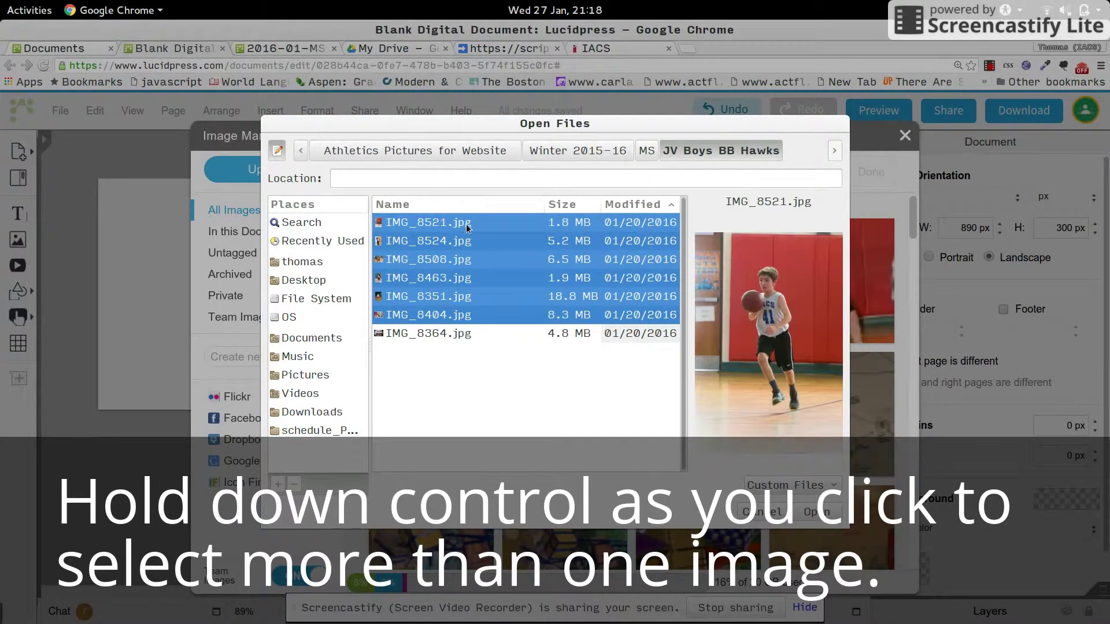
left_click(816, 512)
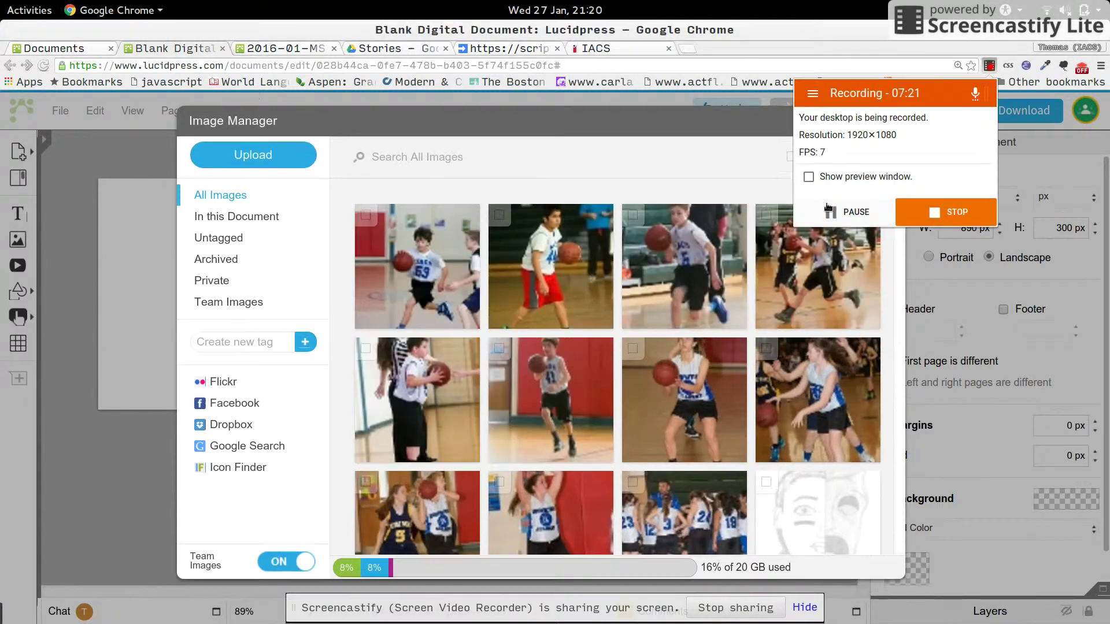
Step: Insert the number 5 dribbler photo and the player-with-referee photo, placing the referee photo at the page's left end beside the other
left_click(582, 172)
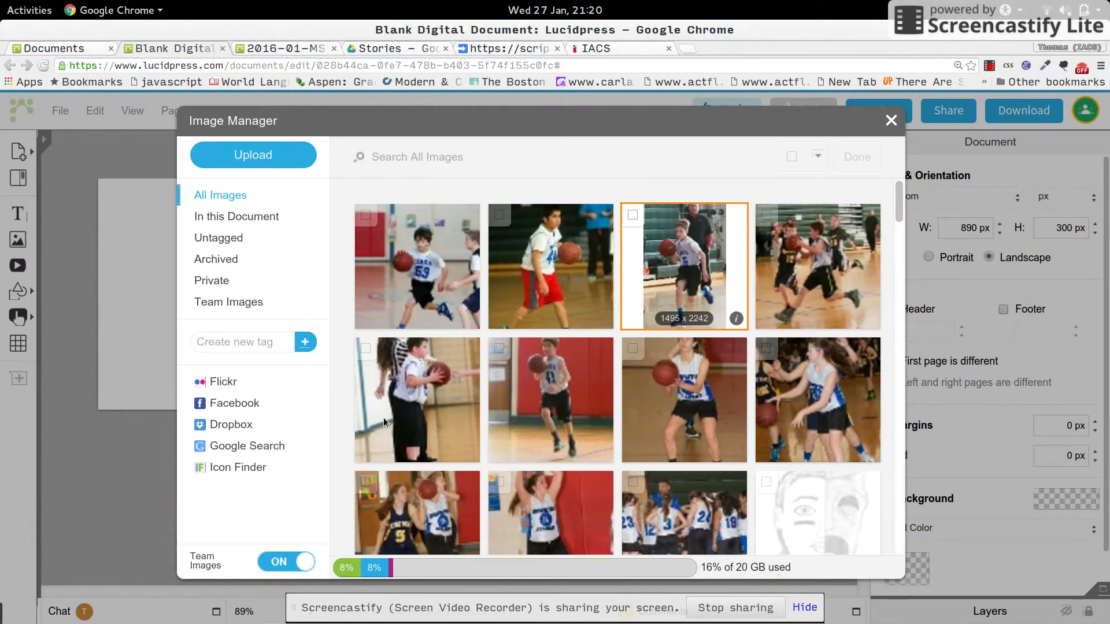
left_click_drag(383, 417, 488, 335)
left_click_drag(417, 275, 344, 284)
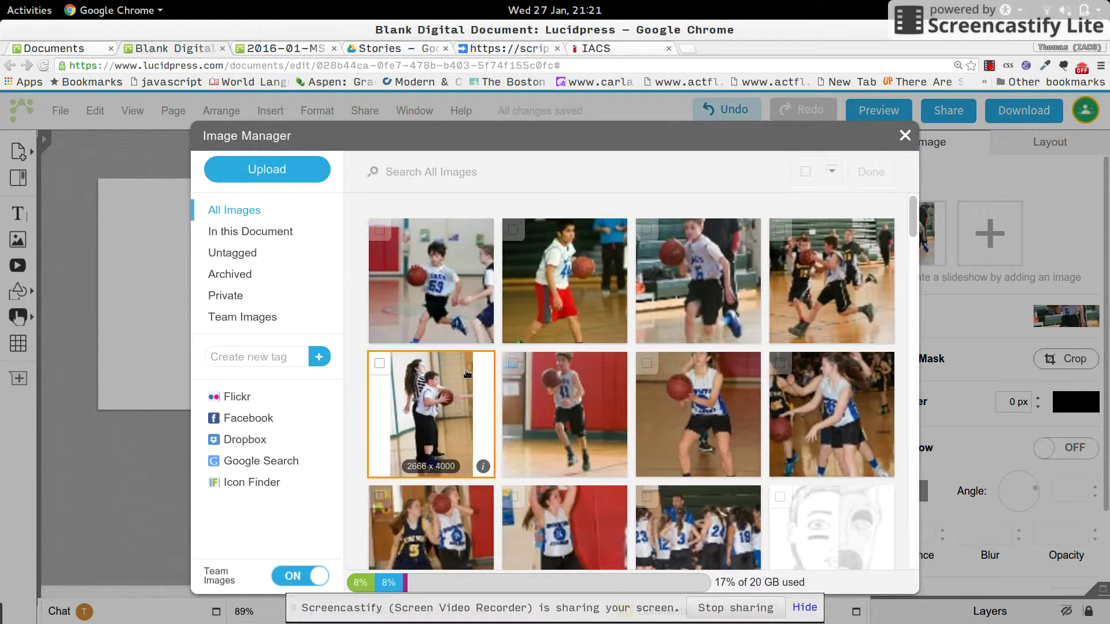
left_click(464, 374)
left_click_drag(430, 289, 195, 297)
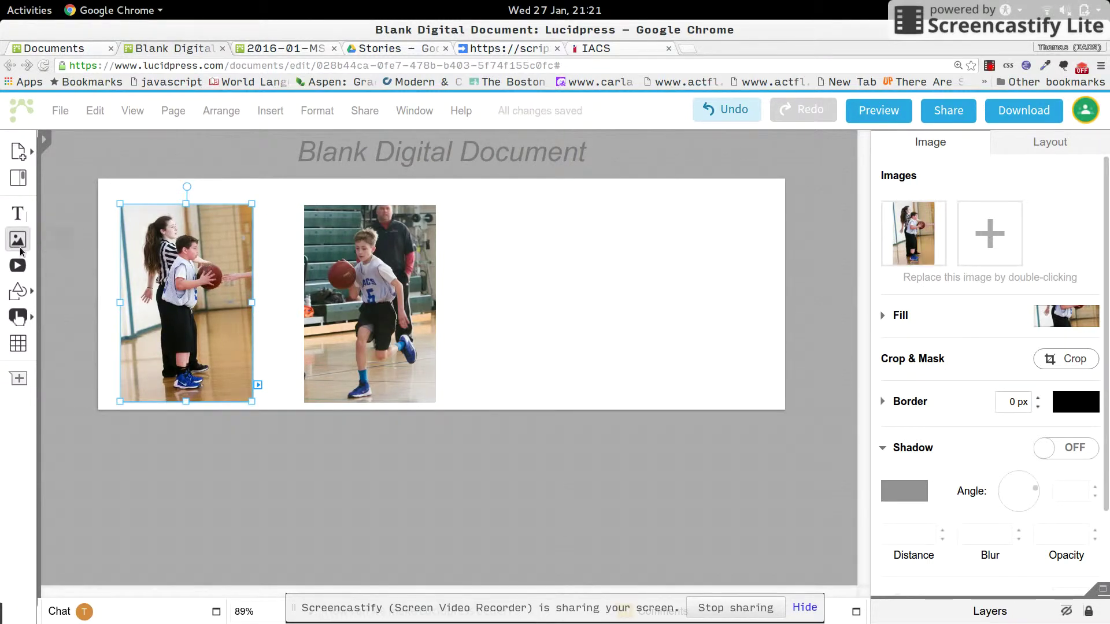
Step: Insert the landscape game-action photo and move it right of the number 5 player's photo, to about X 450 px, Y 41 px
double_click(205, 237)
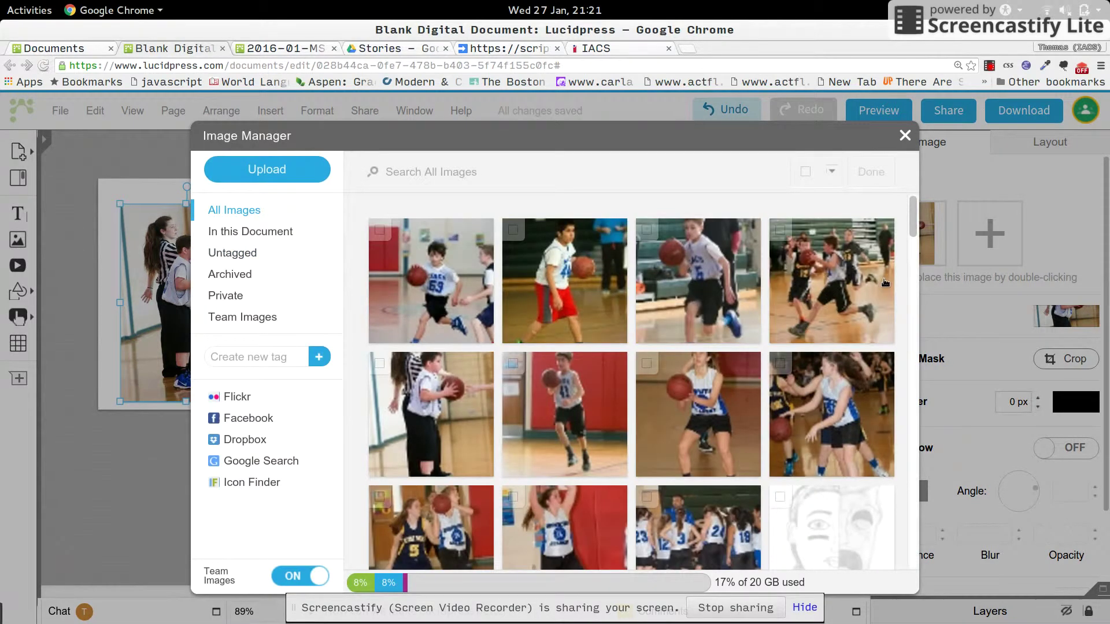
left_click(860, 282)
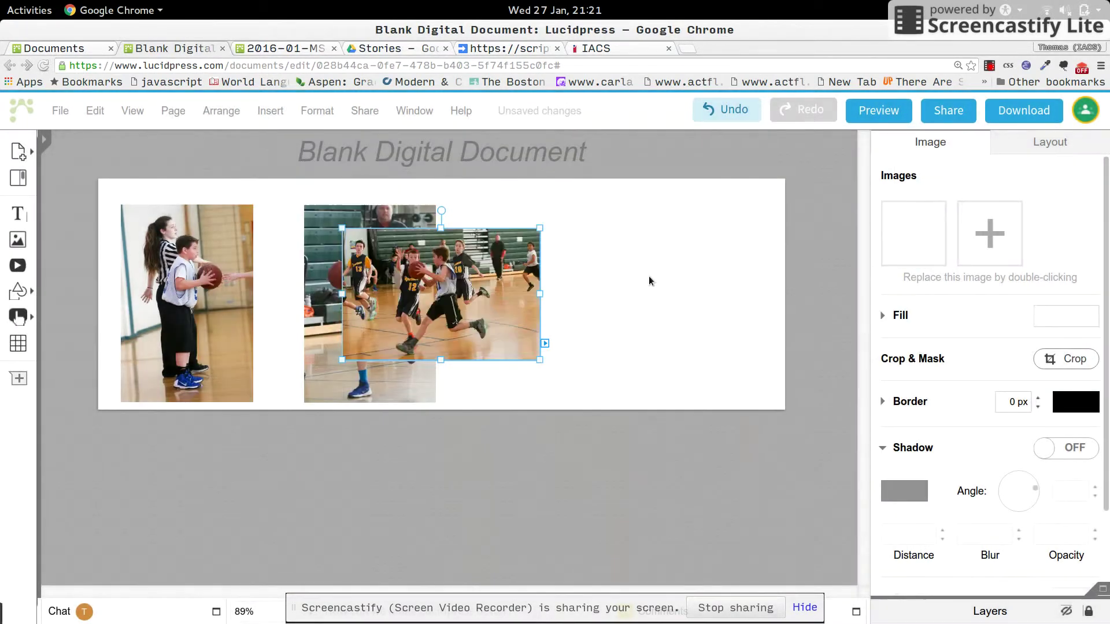
left_click_drag(514, 291, 566, 281)
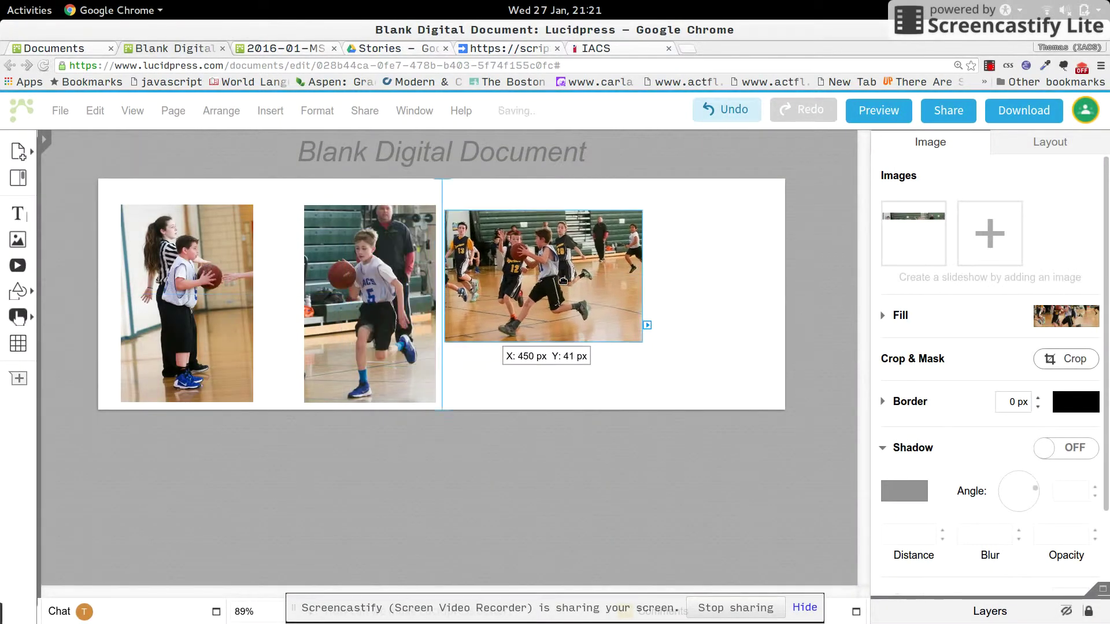
Step: Check the picture-size notes for the golden-ratio dimensions of a three-picture layout
left_click(382, 298)
left_click(186, 301)
left_click(499, 288)
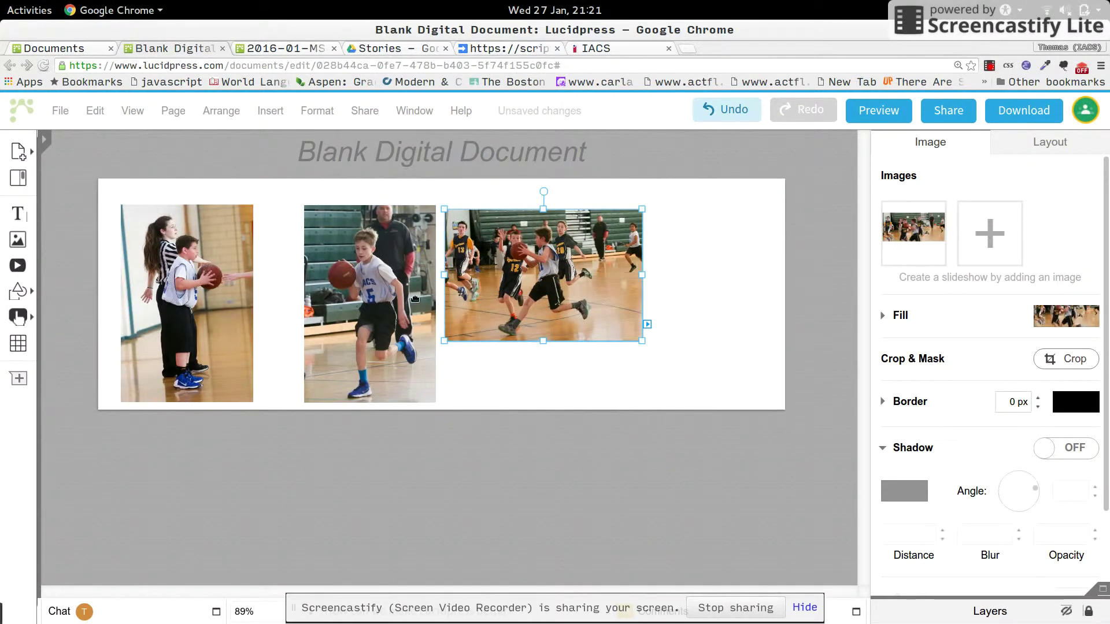
left_click(255, 298)
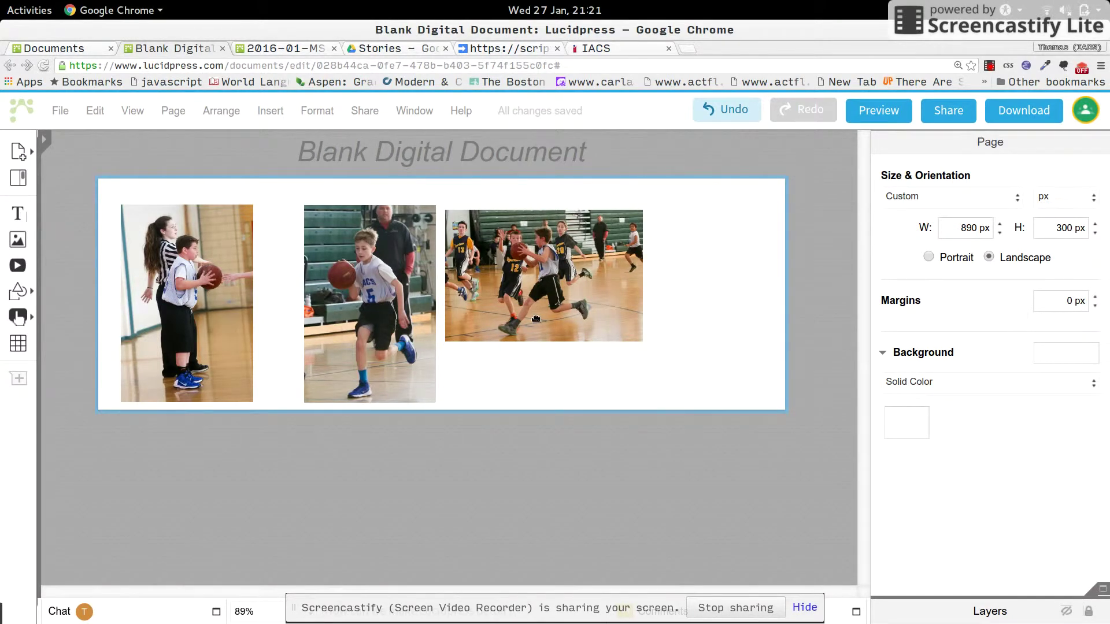
key("ctrl+alt+Down")
left_click(918, 369)
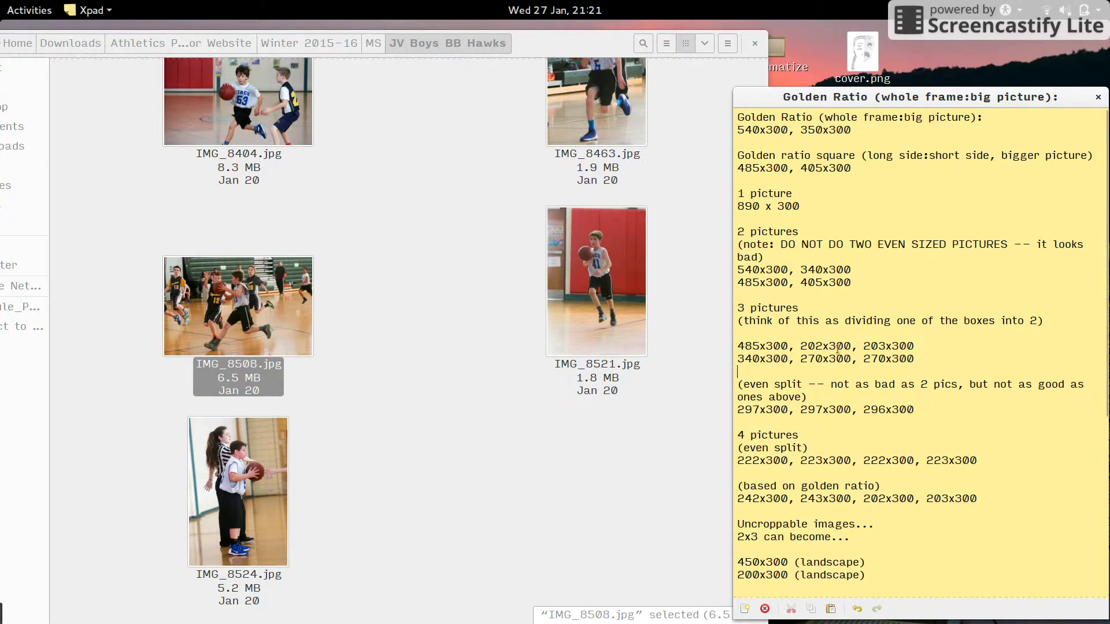
key("ctrl+alt+Up")
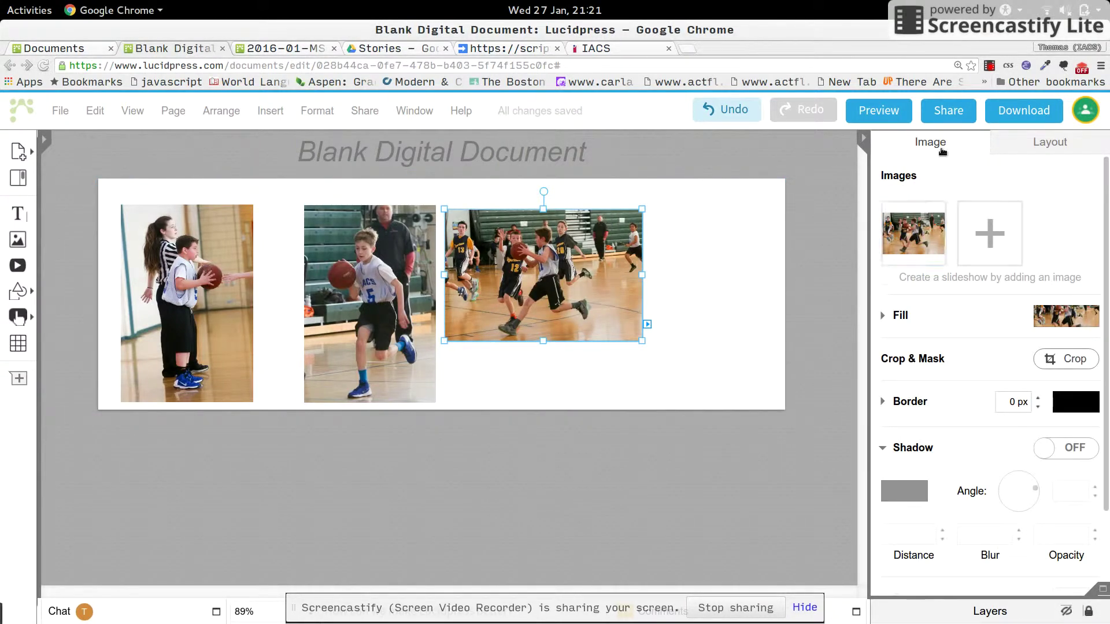
Step: Set the landscape game-action photo's width to 485 px and height to 300 px
left_click(1019, 147)
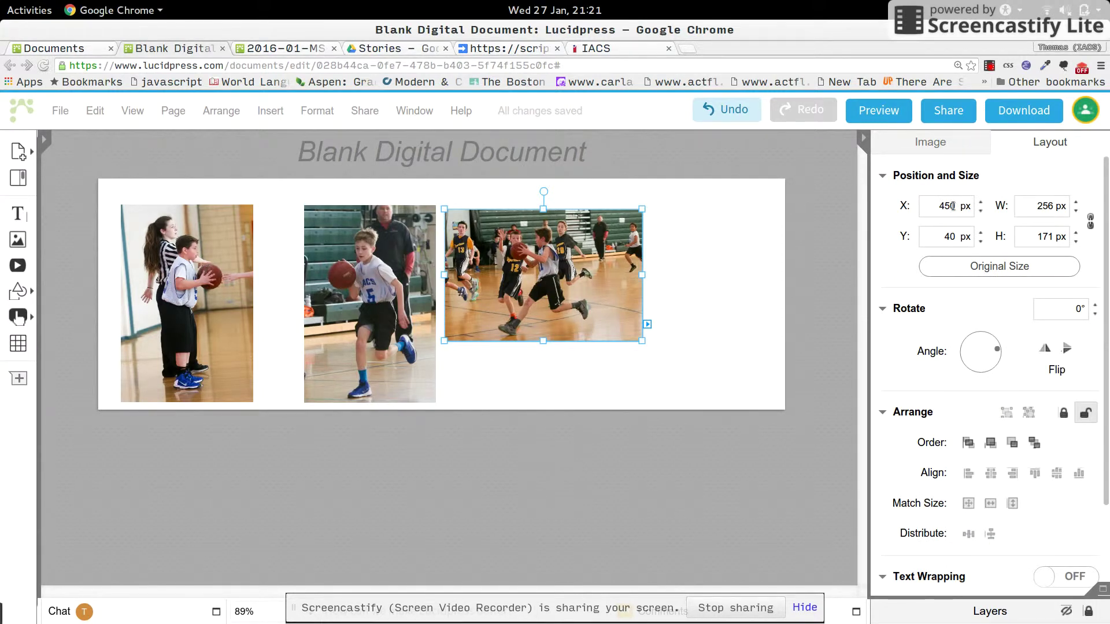
left_click_drag(949, 207, 940, 207)
left_click(1046, 208)
type("485")
key("Return")
left_click(1050, 231)
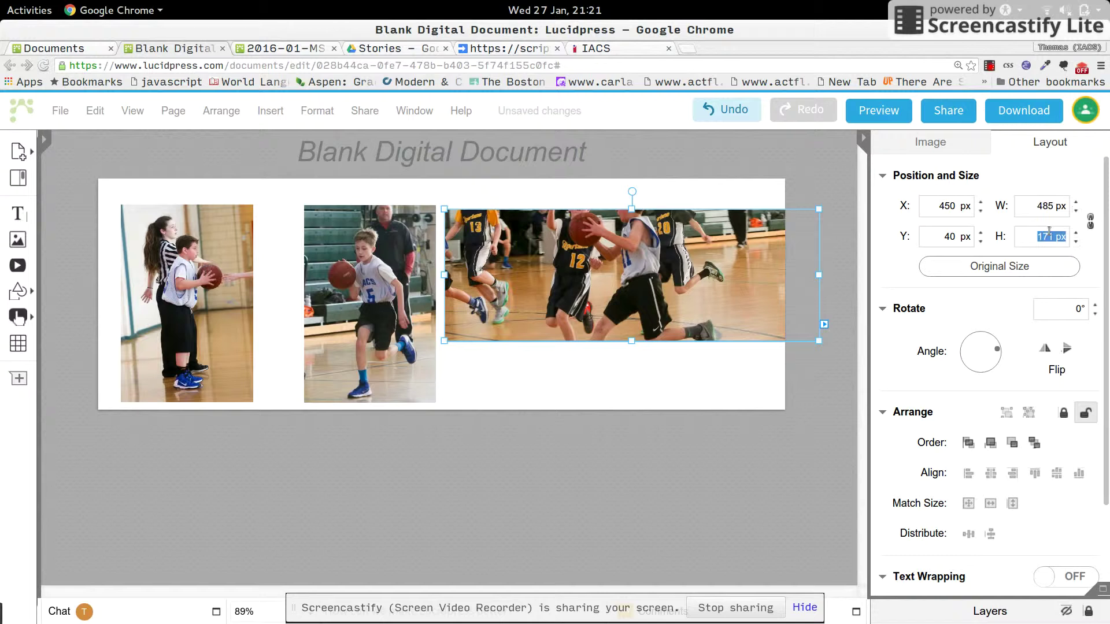
type("300")
key("Return")
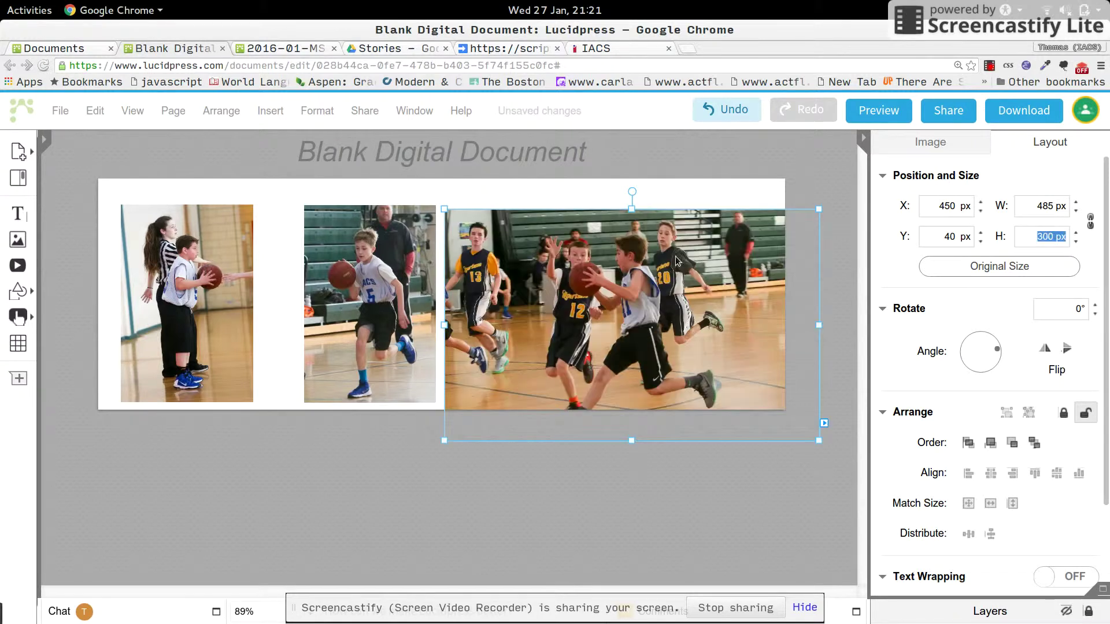
Step: Move the game-action photo flush with the page's right end at X 405 px, Y 0 px
left_click_drag(669, 290, 638, 260)
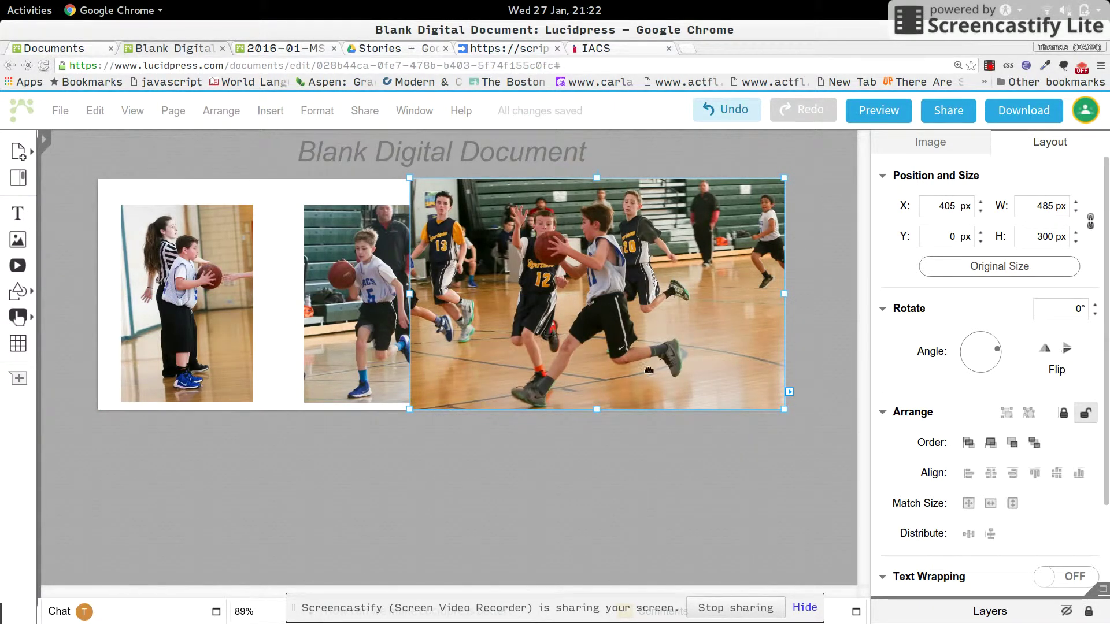
left_click(665, 434)
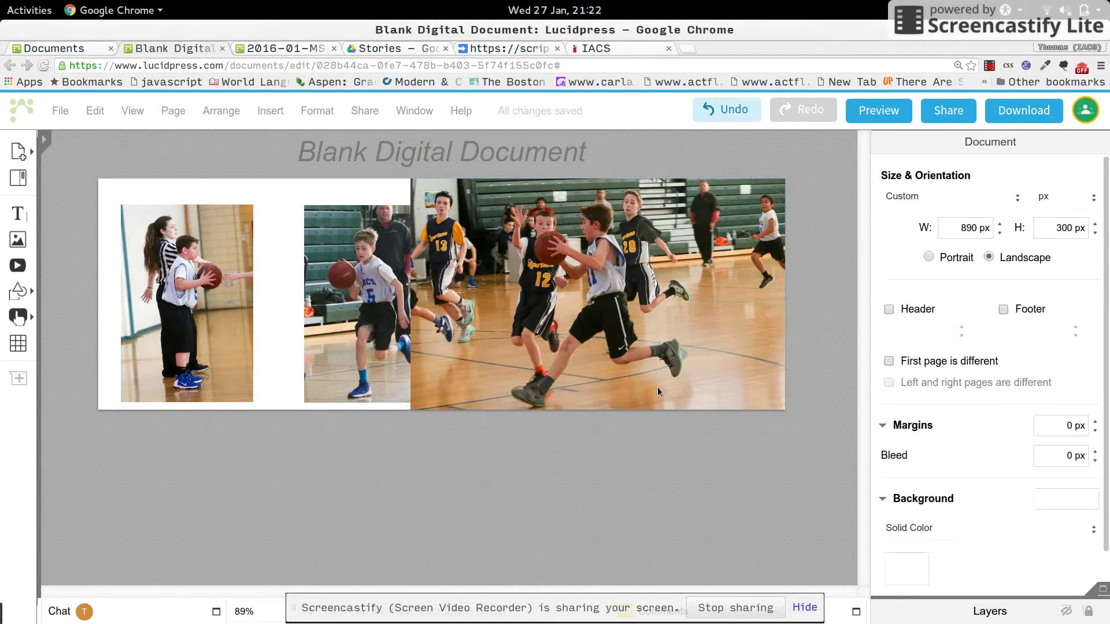
left_click(651, 350)
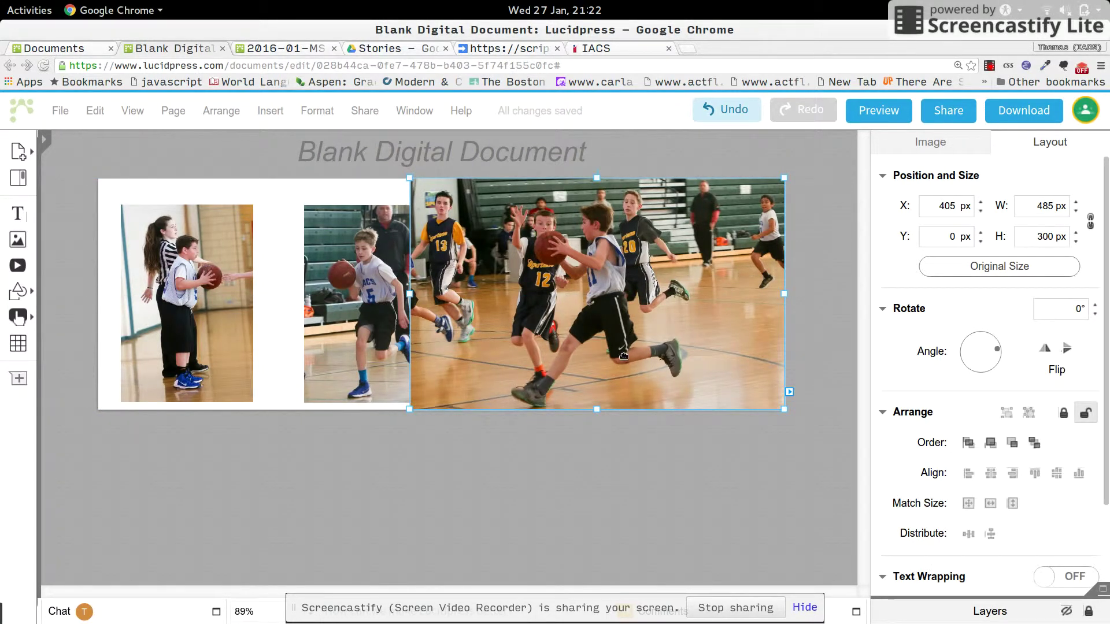
left_click(622, 434)
Step: Resize the number 5 player's photo to 202 px wide and 300 px high
left_click(360, 316)
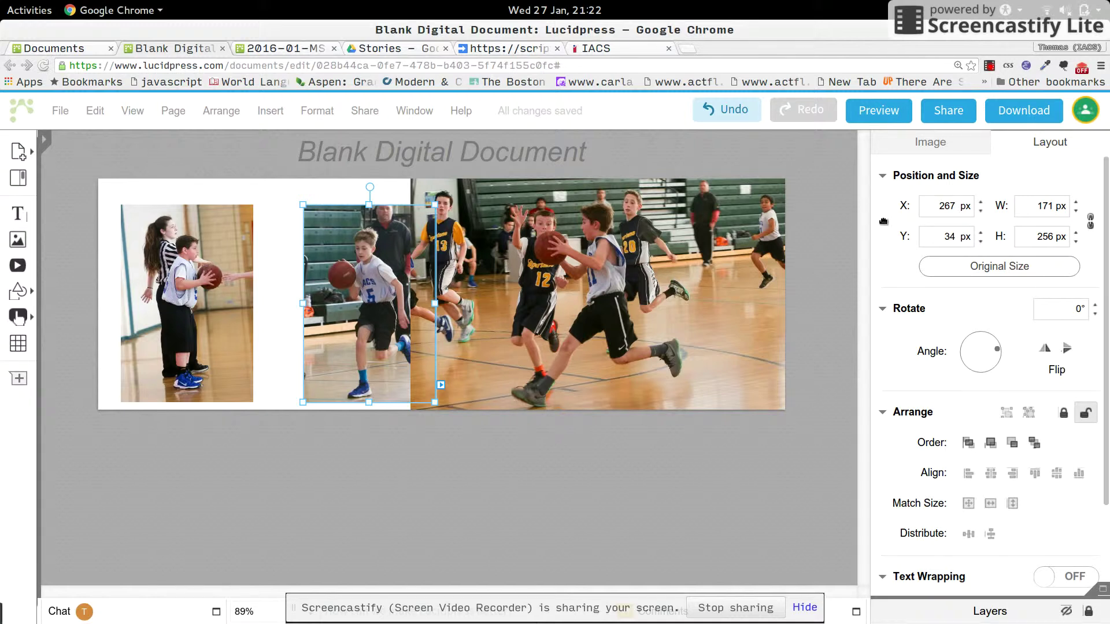
left_click(1050, 207)
type("202")
key("Tab")
type("300")
key("Tab")
Step: Position the number 5 player's photo at X 203 px, Y 0 px, against the game-action photo
left_click(947, 206)
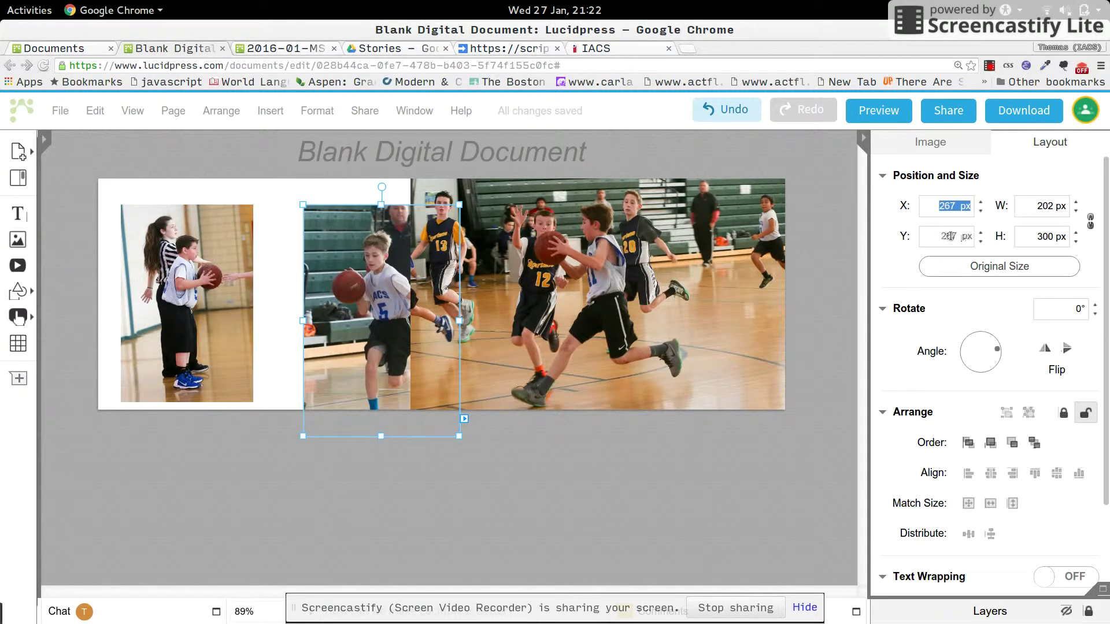
left_click(951, 236)
type("0")
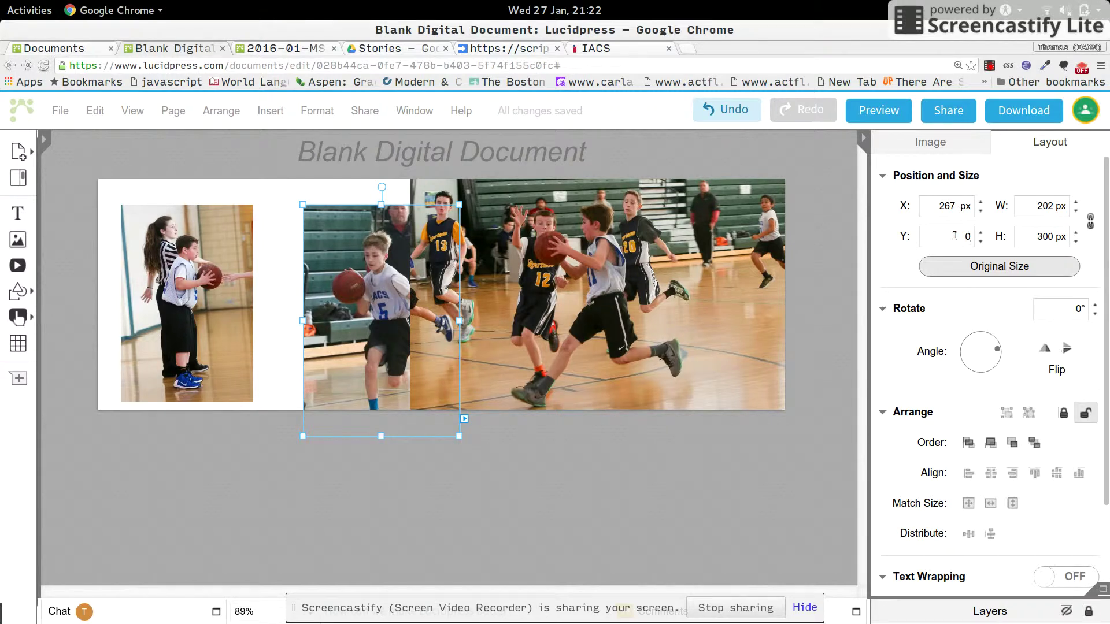
key("Tab")
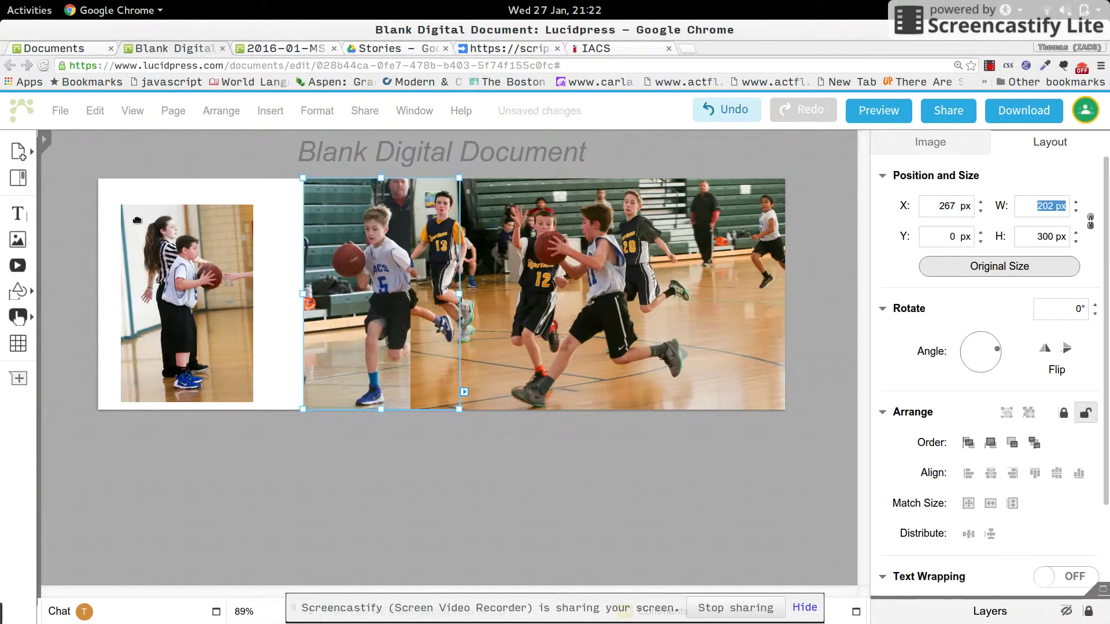
left_click(937, 205)
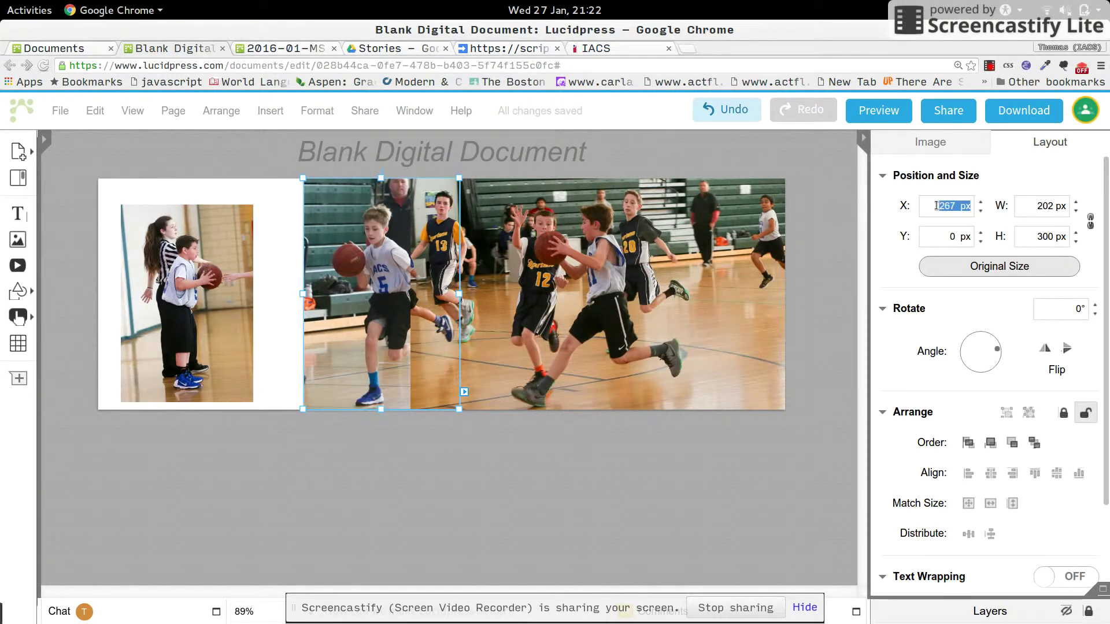
type("203")
key("Return")
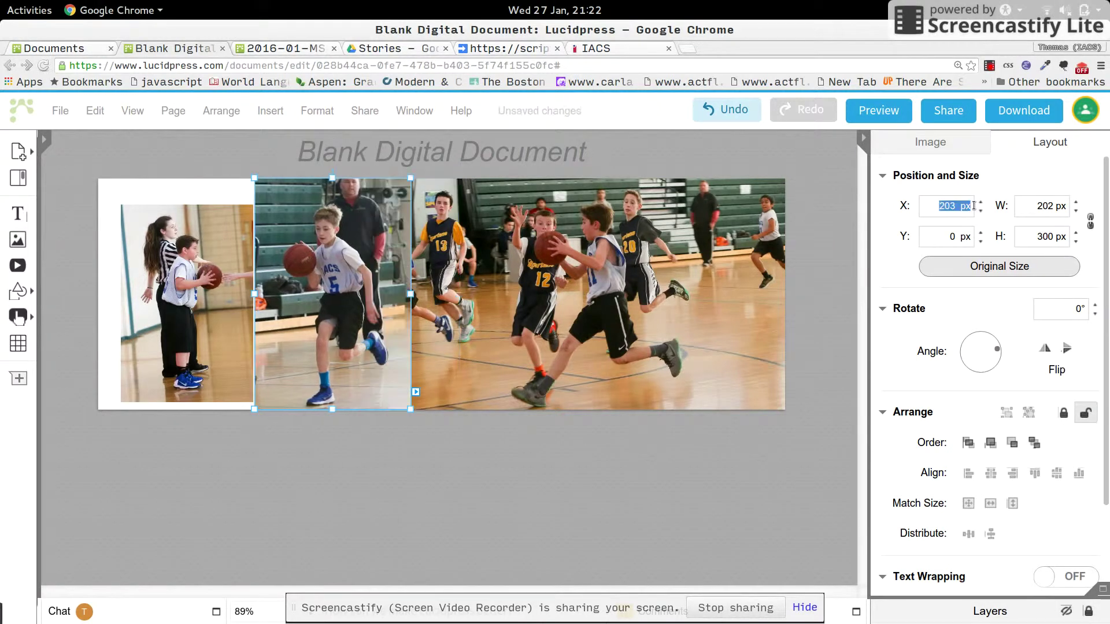
Step: Resize the player-with-referee photo to 203 px wide and 300 px high
left_click(213, 339)
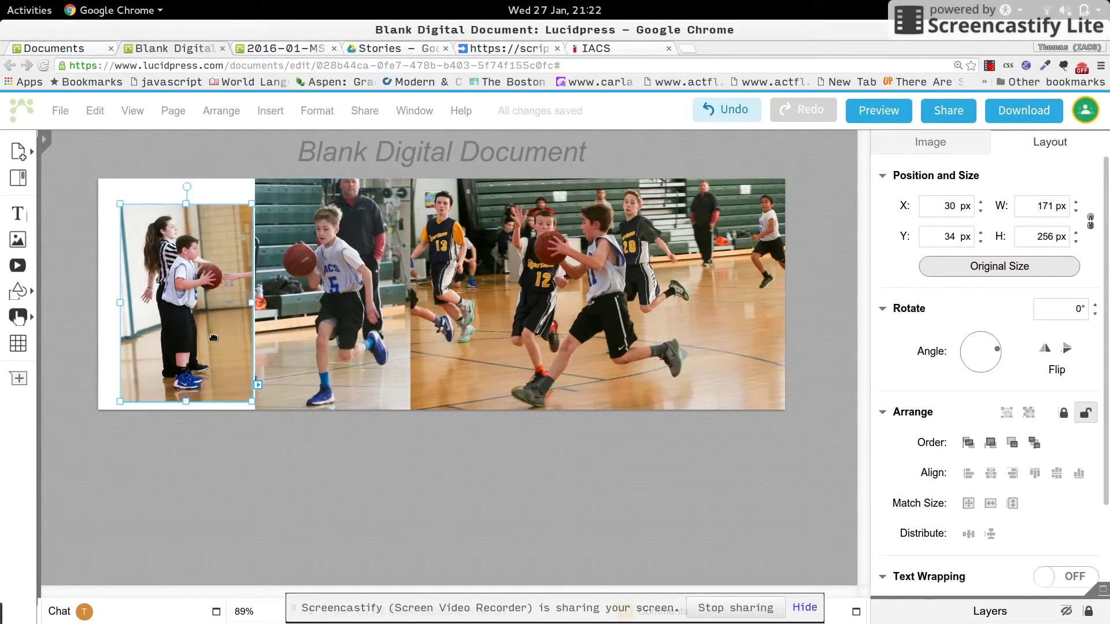
left_click(1044, 207)
type("203")
key("Tab")
type("3")
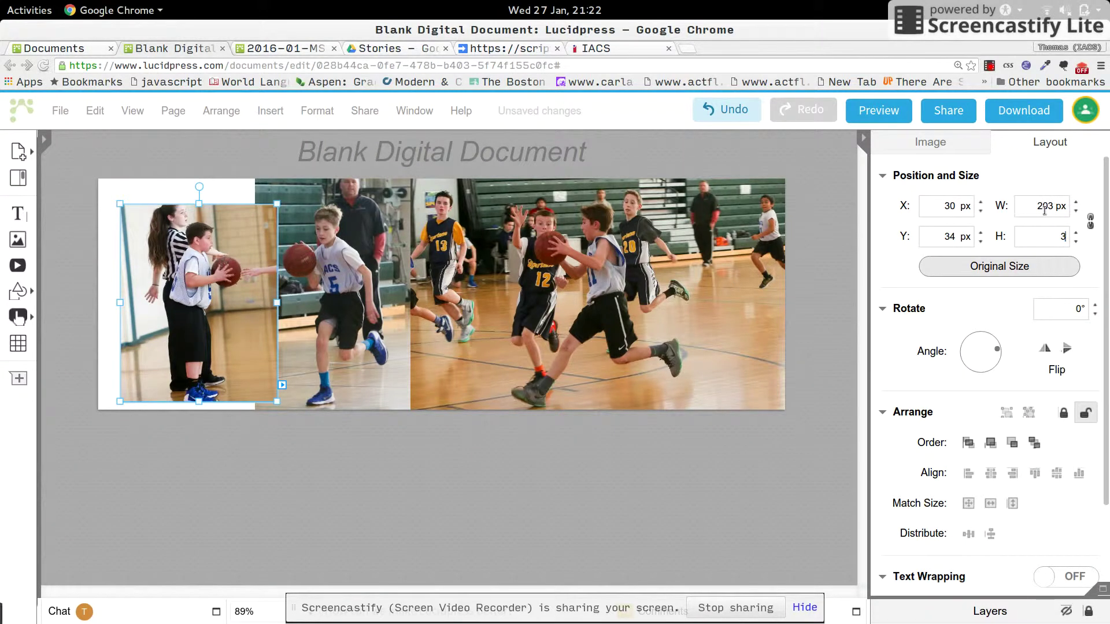
type("00")
Step: Position the player-with-referee photo at X 0 px, Y 0 px
left_click(951, 206)
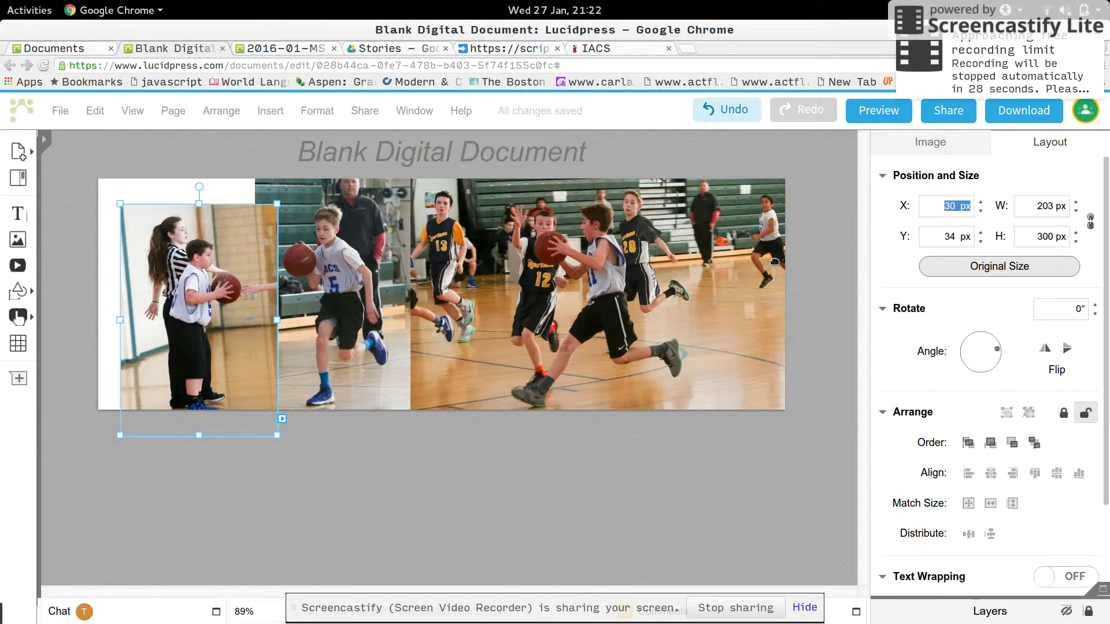
type("0")
key("Tab")
type("0")
key("Tab")
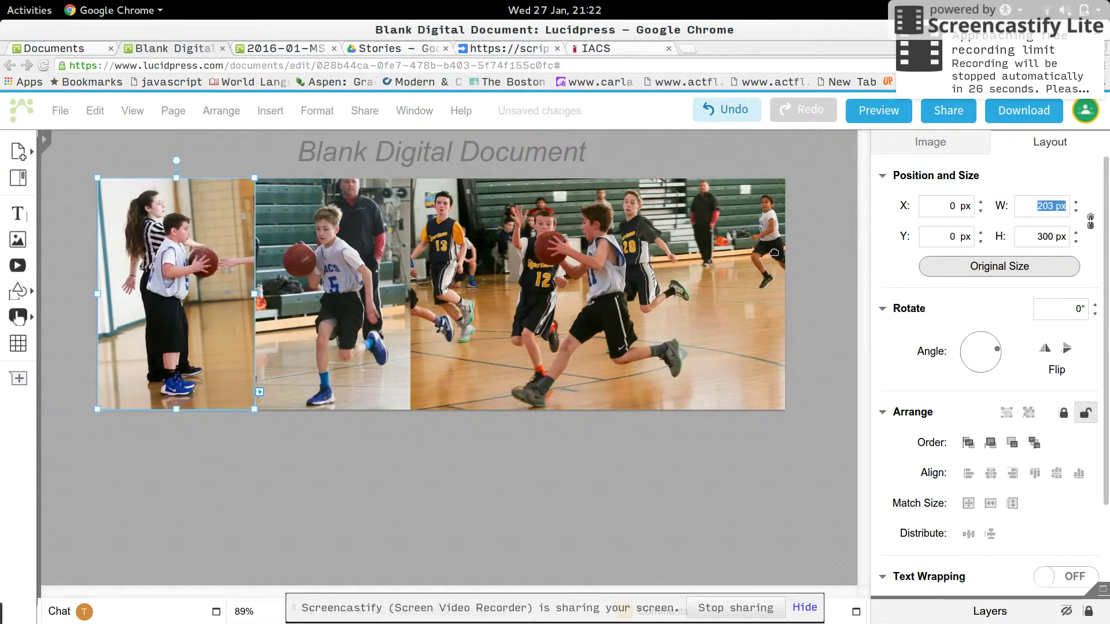
left_click(219, 445)
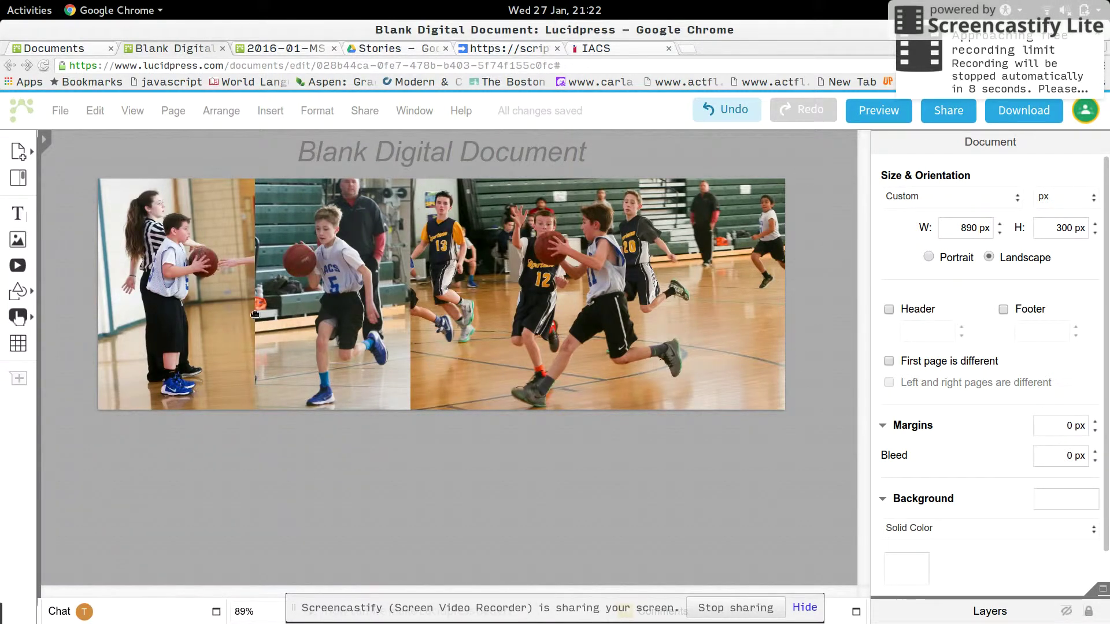
Step: Start cropping the game-action photo and shift the picture inside its frame to about X 407 px, Y -21 px
left_click(594, 291)
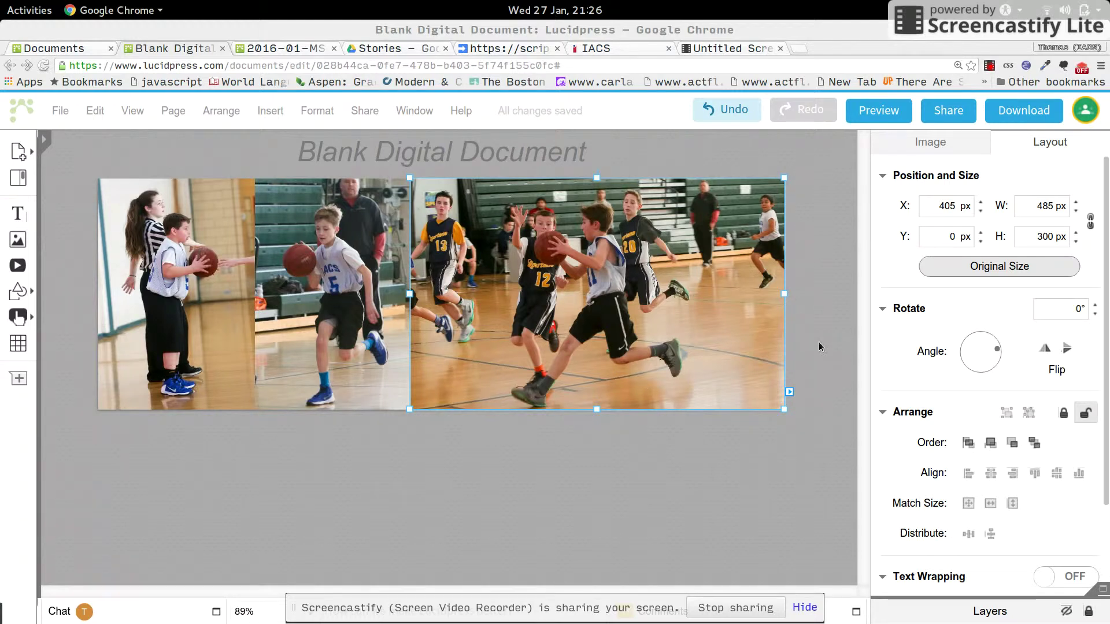
left_click(835, 251)
left_click(667, 266)
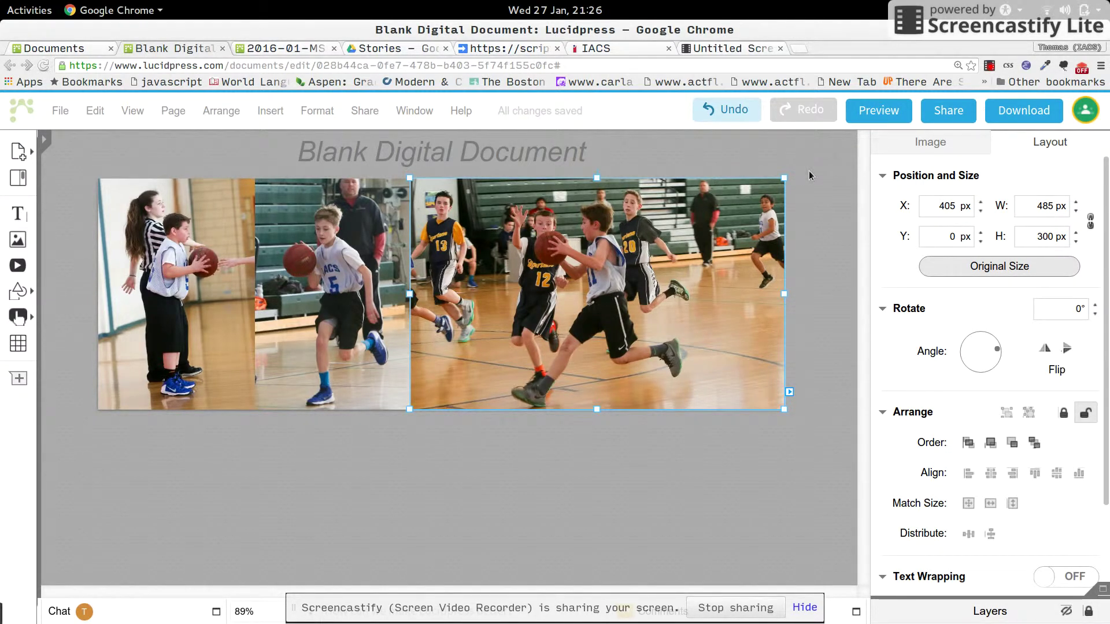
left_click(907, 149)
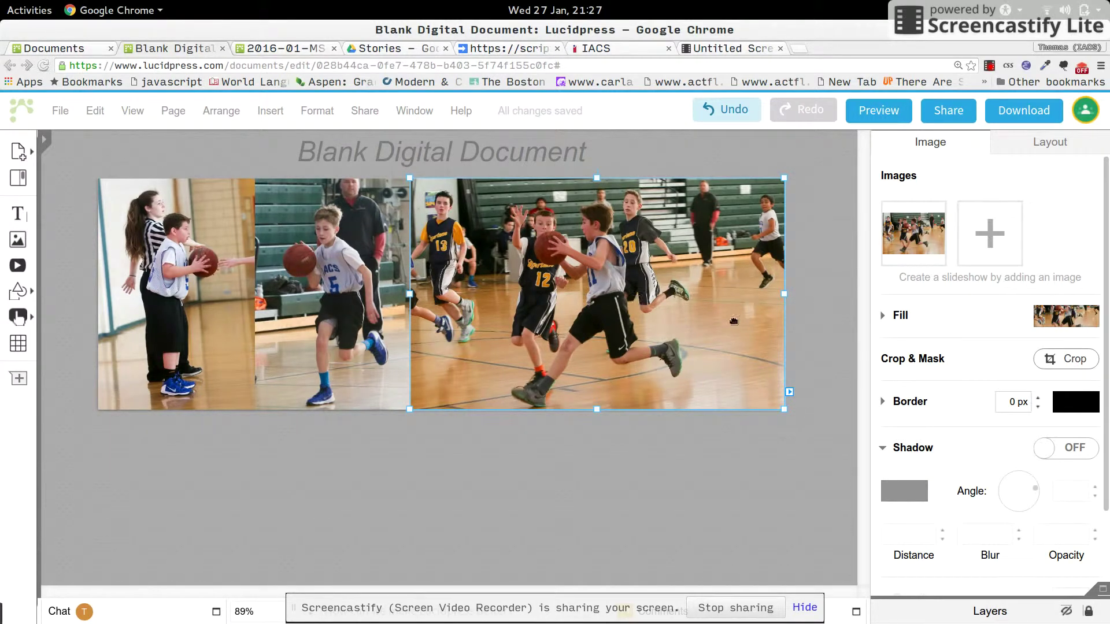
left_click(1070, 359)
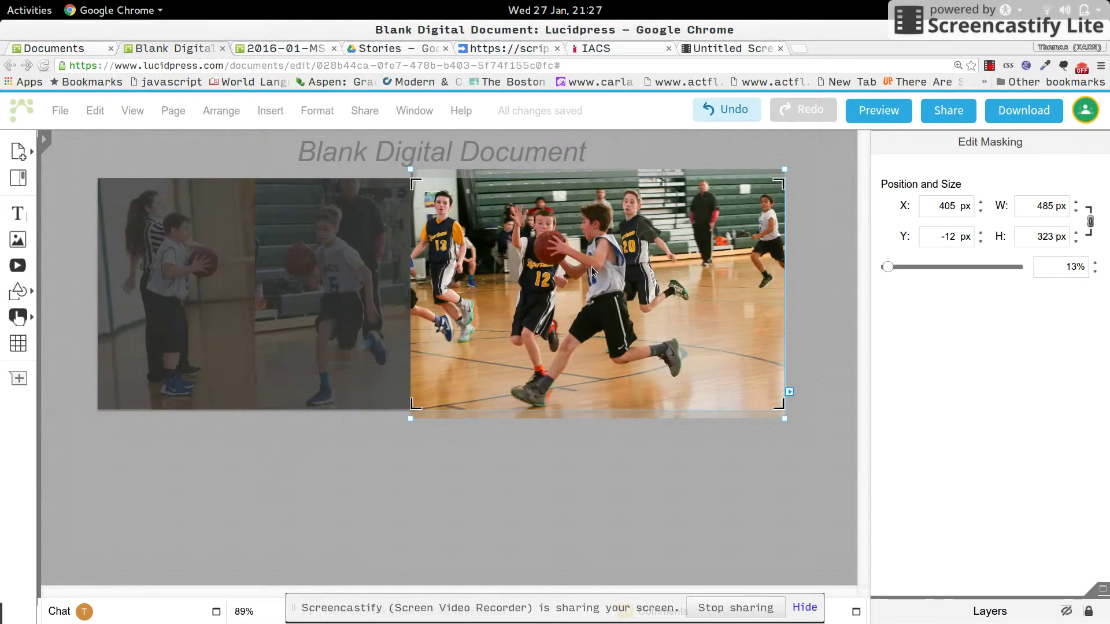
mouse_move(604, 288)
left_mouse_down()
mouse_move(605, 275)
mouse_move(608, 295)
mouse_move(608, 284)
left_mouse_up()
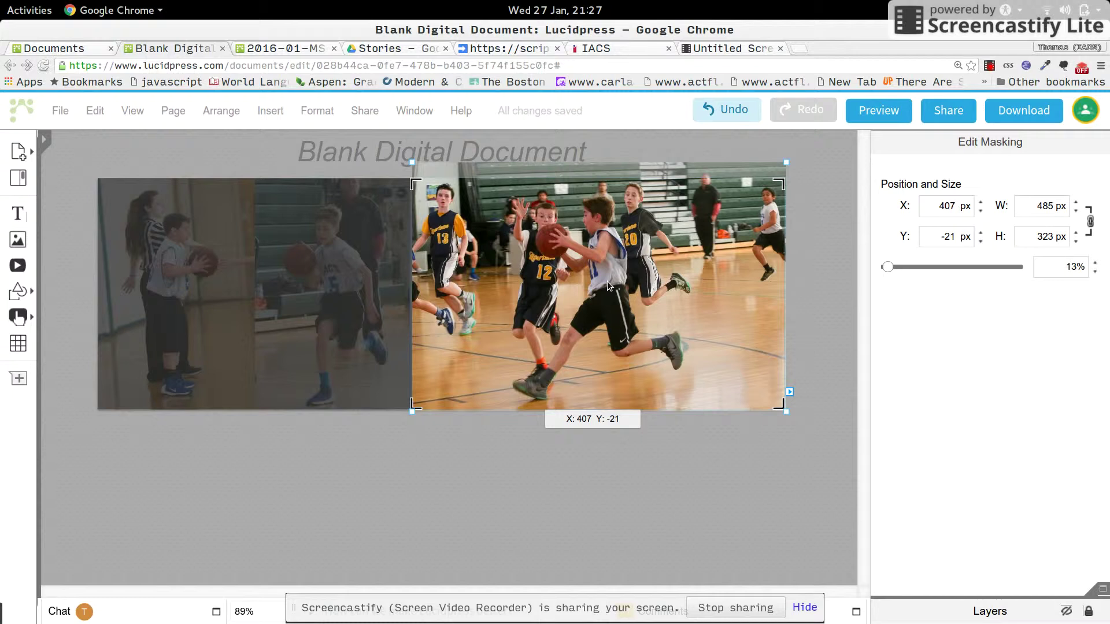
left_click_drag(607, 283, 608, 282)
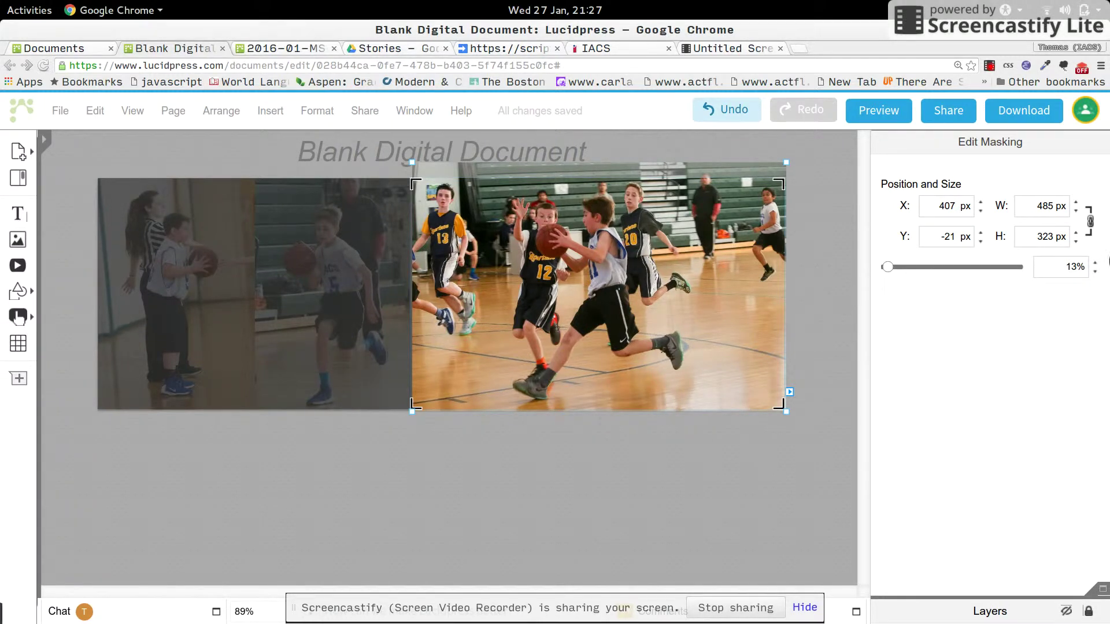
Step: Set the masked game-action picture's vertical position to -24 px and finish the crop
left_click(954, 237)
key("Down")
key("Down")
key("Down")
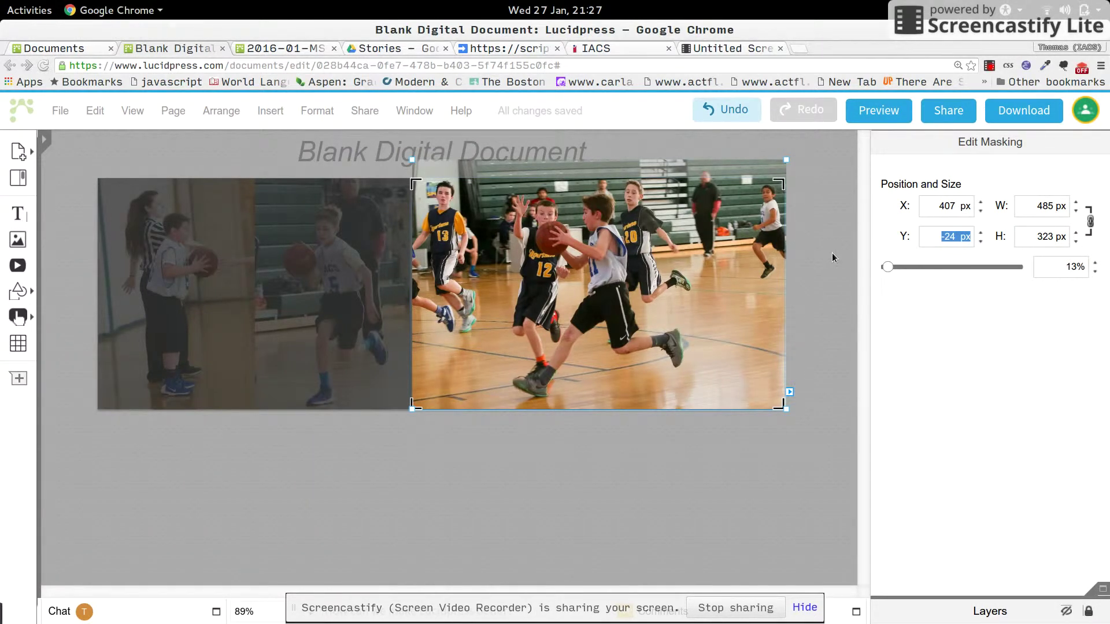
left_click(820, 335)
left_click(733, 444)
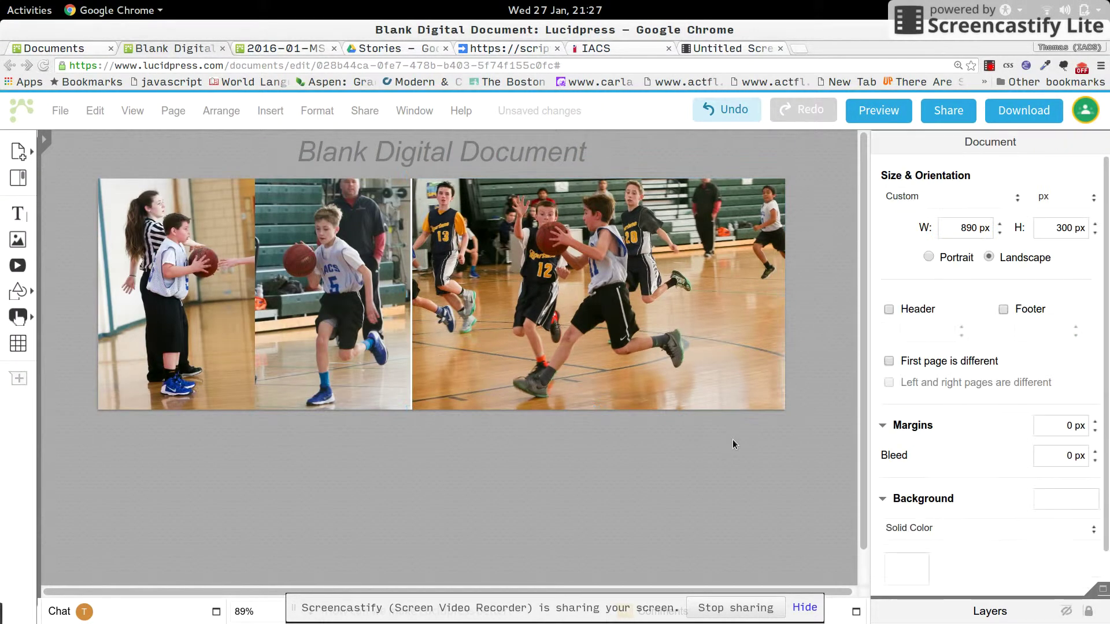
Step: Examine the seam between the number 5 player's photo and the game-action photo up close, and select the game-action photo
left_click(373, 318)
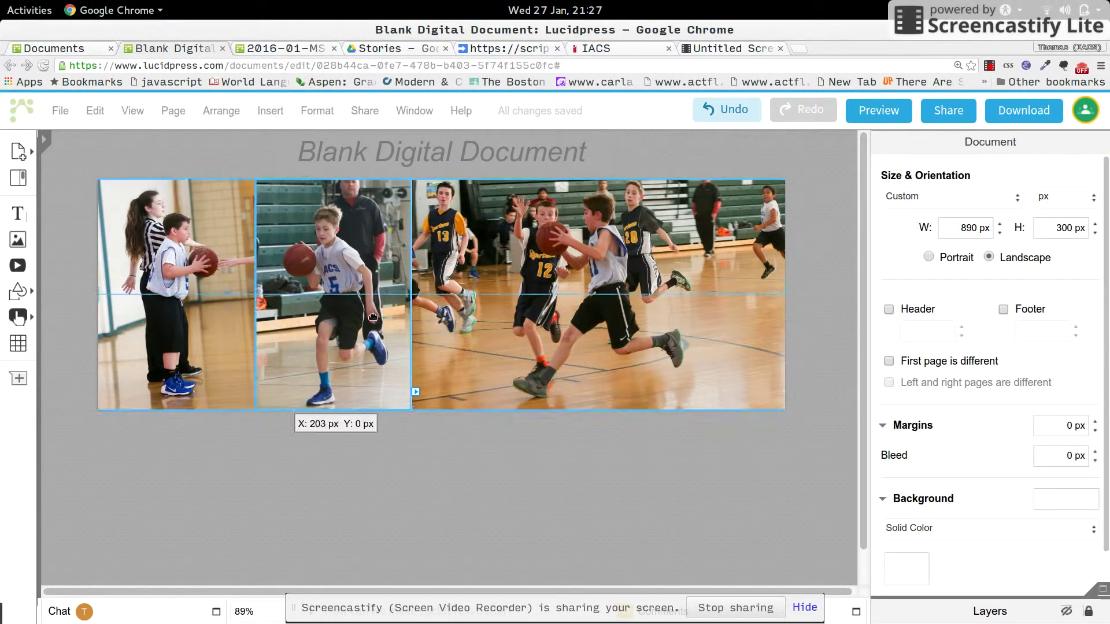
left_click(463, 317)
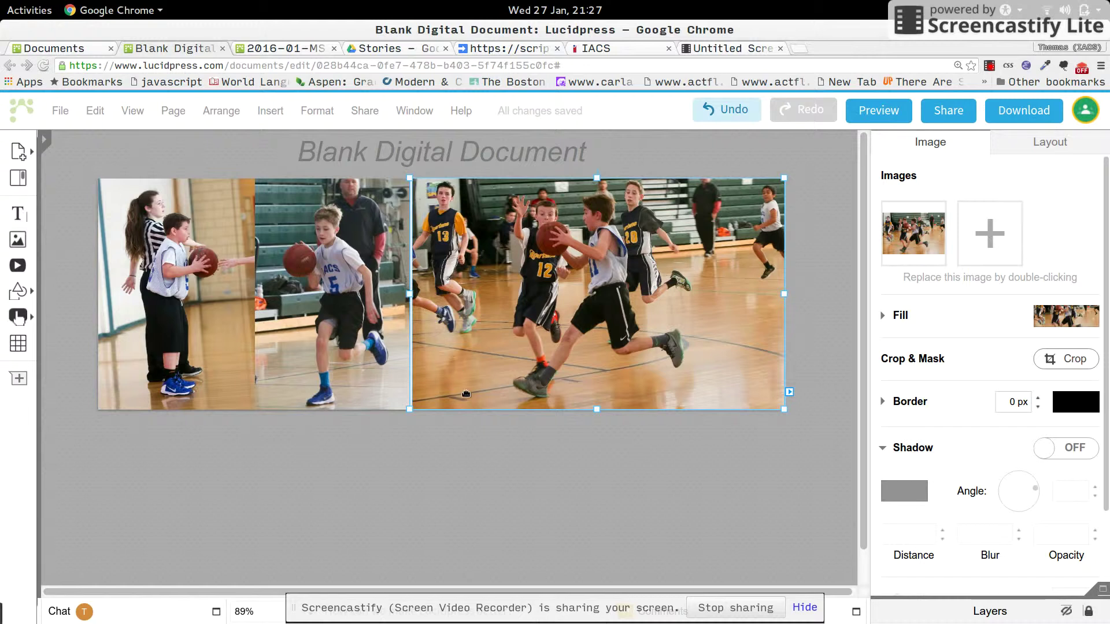
left_click(468, 430)
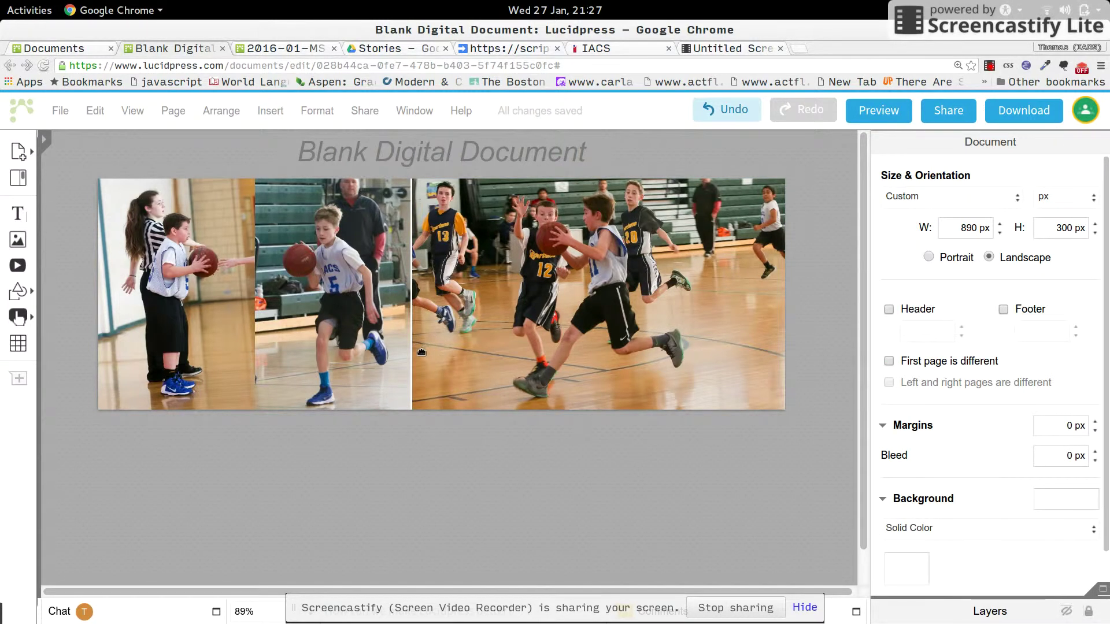
scroll(373, 369, "down", 3)
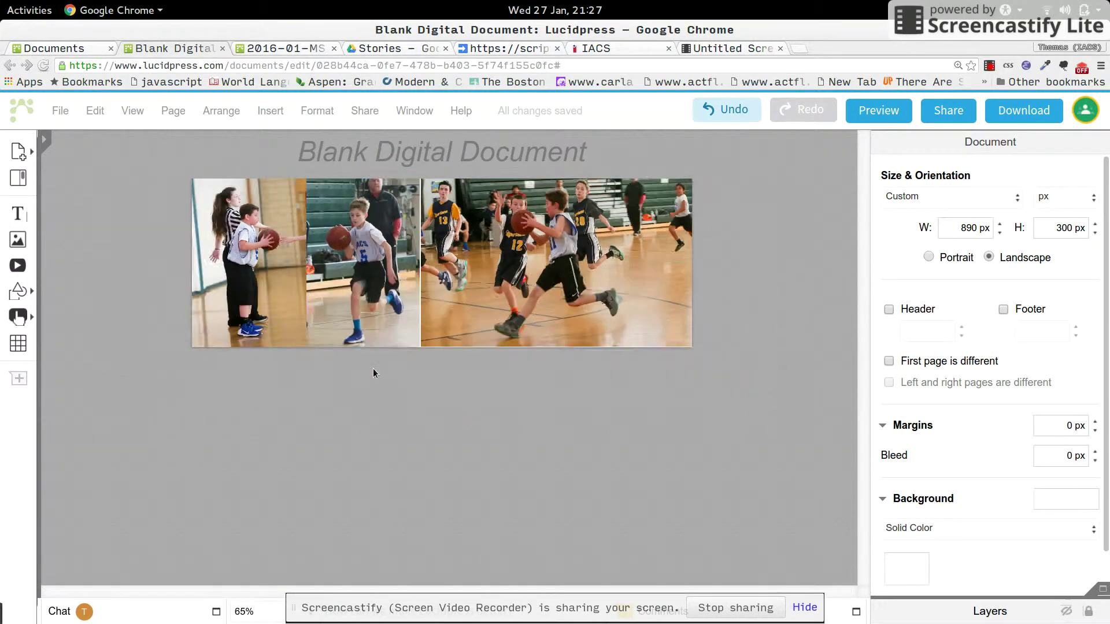
scroll(373, 368, "up", 5)
scroll(373, 369, "up", 3)
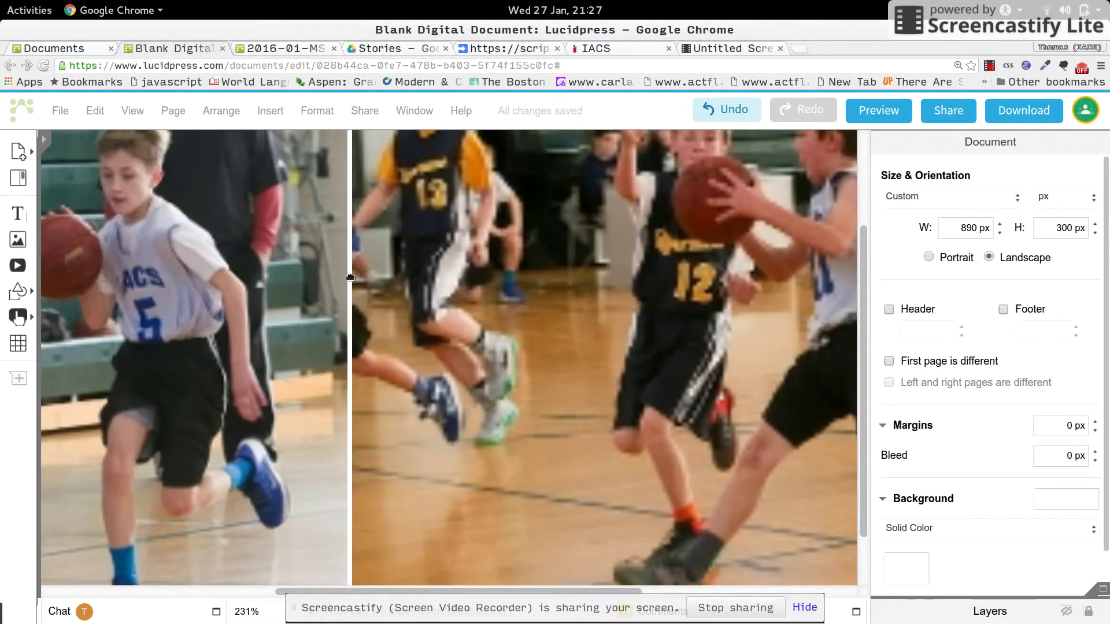
left_click(377, 294)
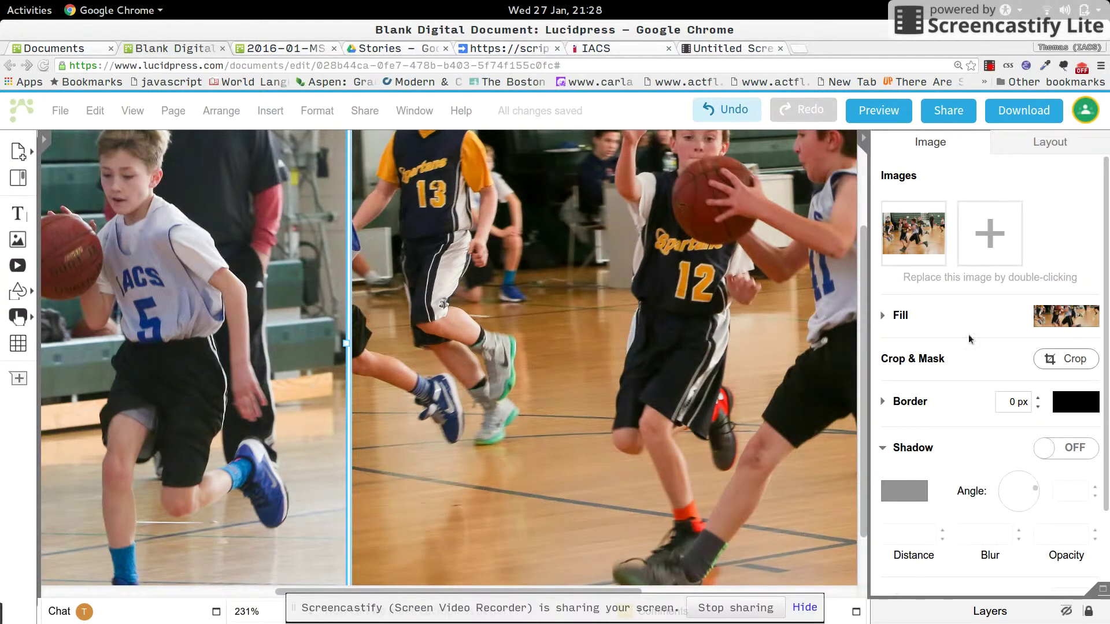
Step: Reopen the game-action photo's crop, set the masked picture's horizontal position to 405 px, and finish the crop
left_click(1061, 359)
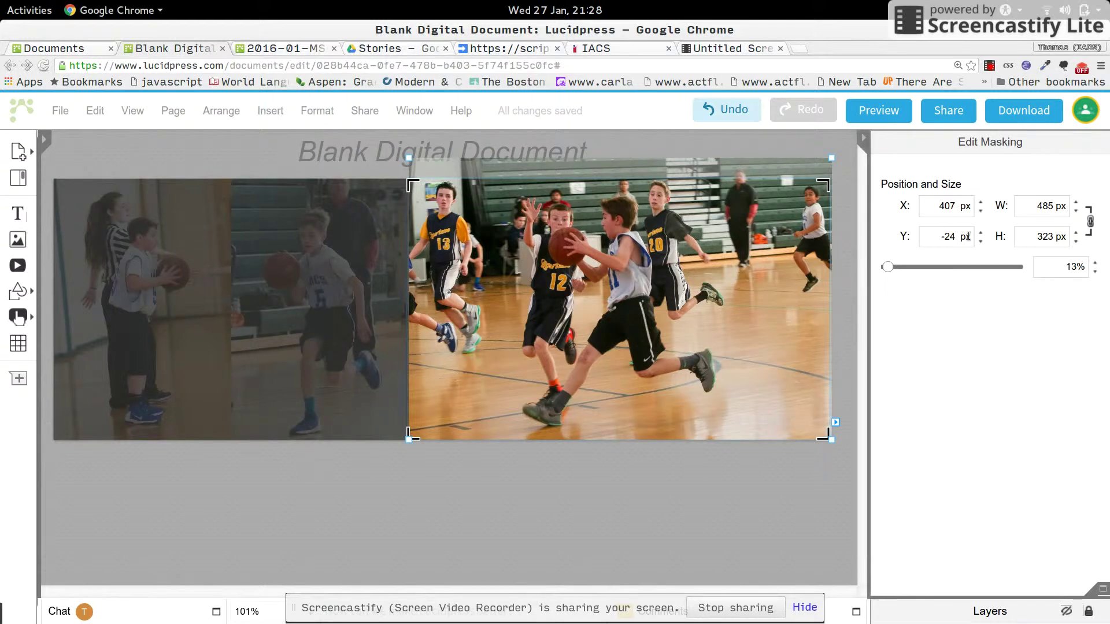
double_click(947, 210)
left_click(947, 209)
key("Up")
key("Up")
key("Up")
key("Up")
key("Up")
key("Up")
key("Up")
key("Up")
key("Up")
key("Up")
key("Up")
key("Up")
key("Up")
key("Up")
key("Up")
key("Up")
key("Up")
key("Up")
key("Up")
key("Up")
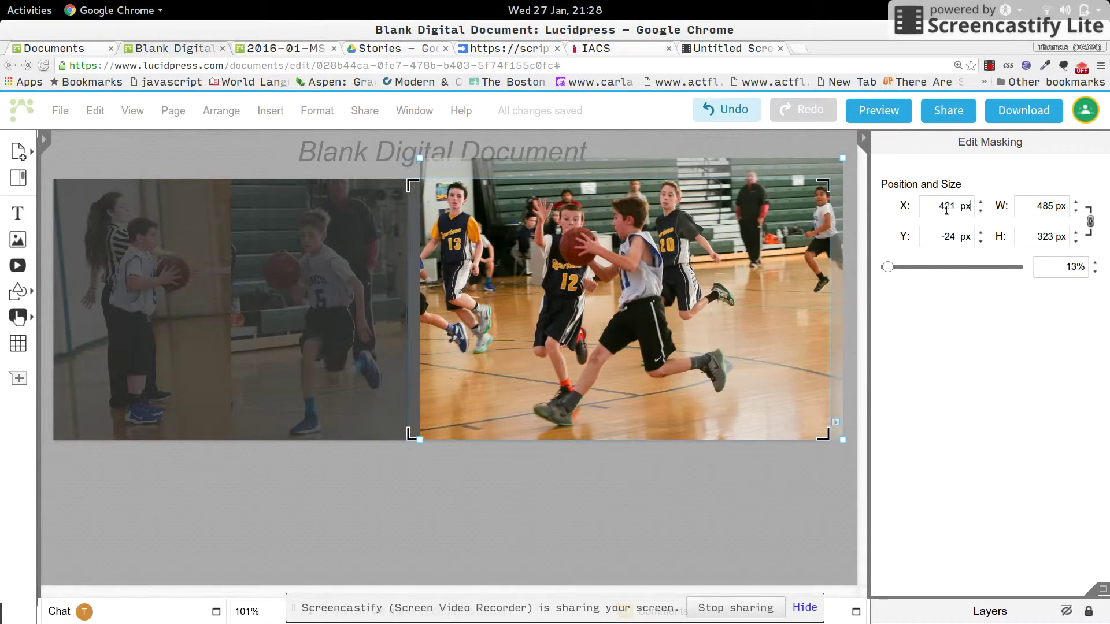
key("Down")
key("Down")
key("Down")
key("Down")
key("Down")
key("Down")
key("Down")
key("Down")
key("Down")
key("Down")
key("Down")
key("Down")
key("Down")
key("Down")
key("Down")
key("Down")
key("Down")
key("Down")
key("Down")
key("Down")
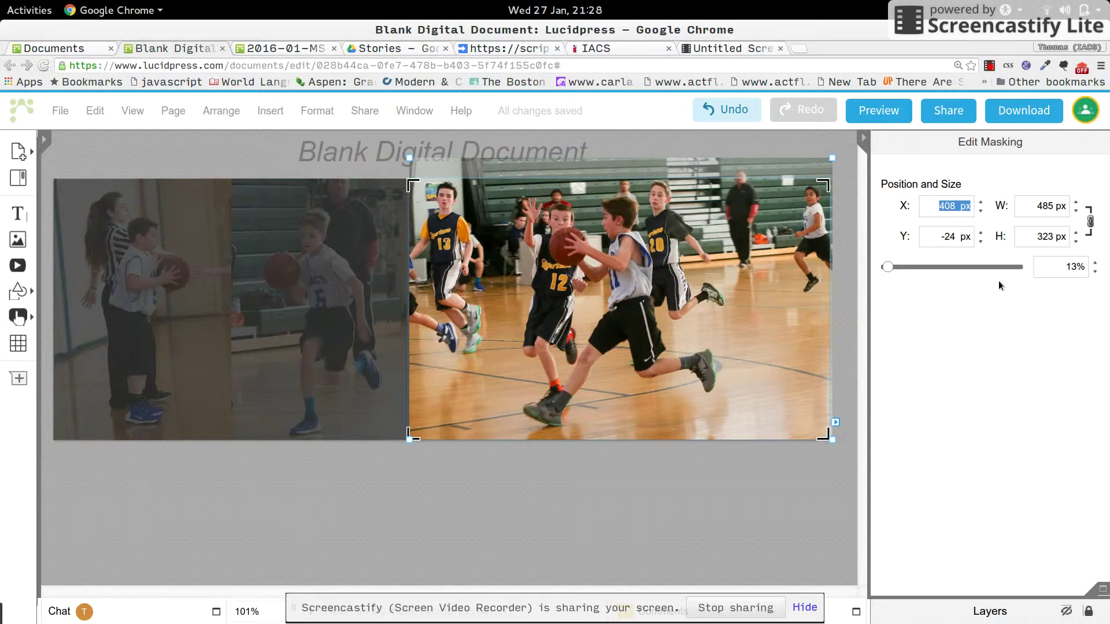
key("Down")
key("Down")
key("Down")
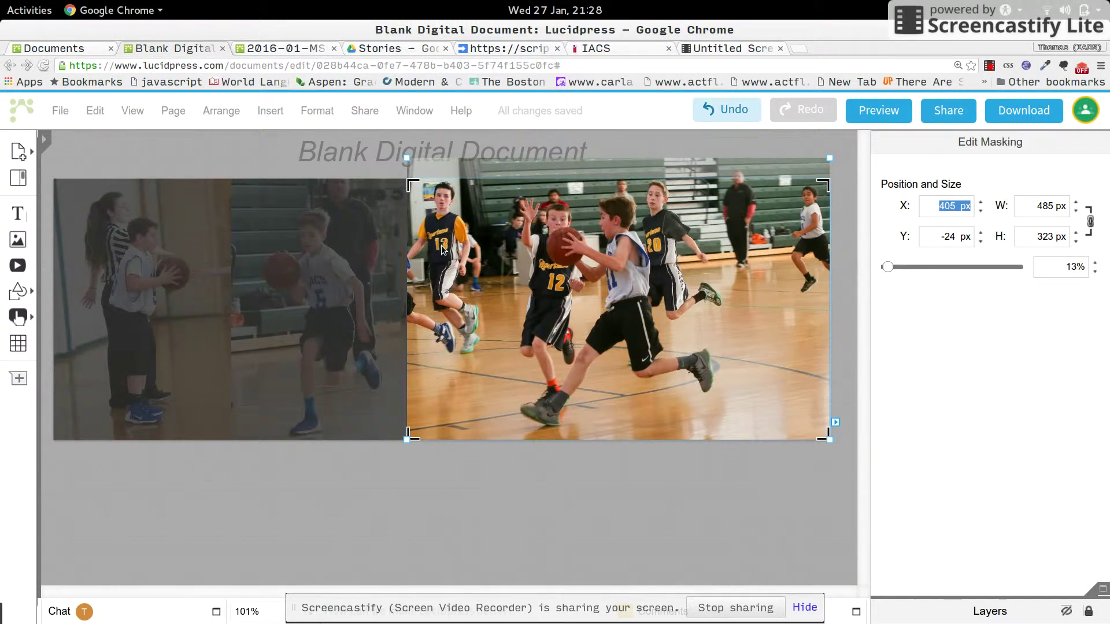
left_click(912, 312)
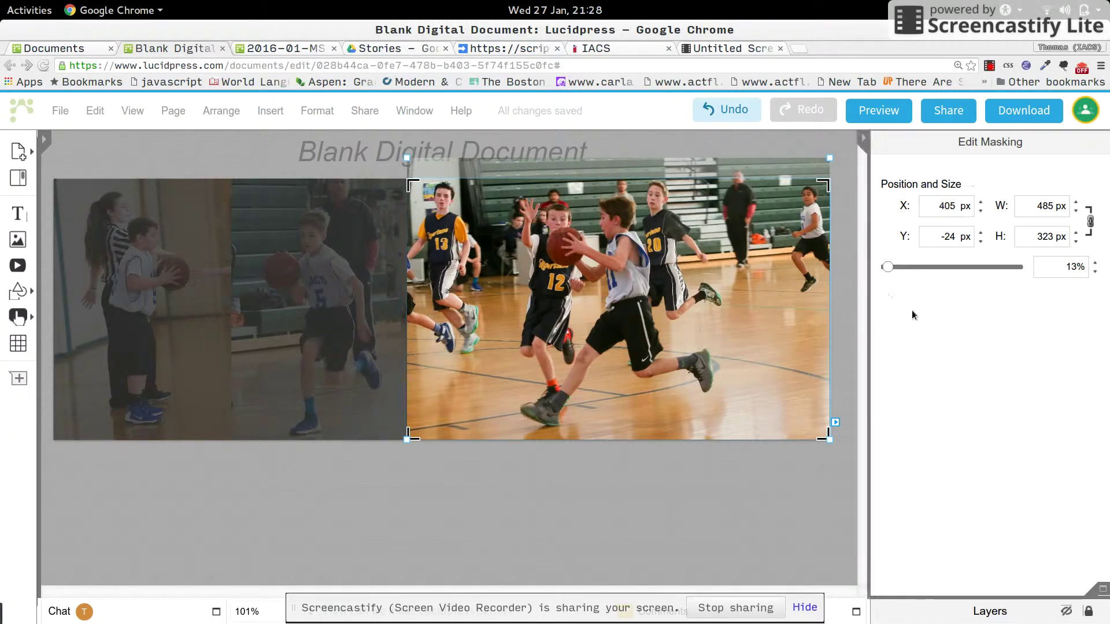
key("Return")
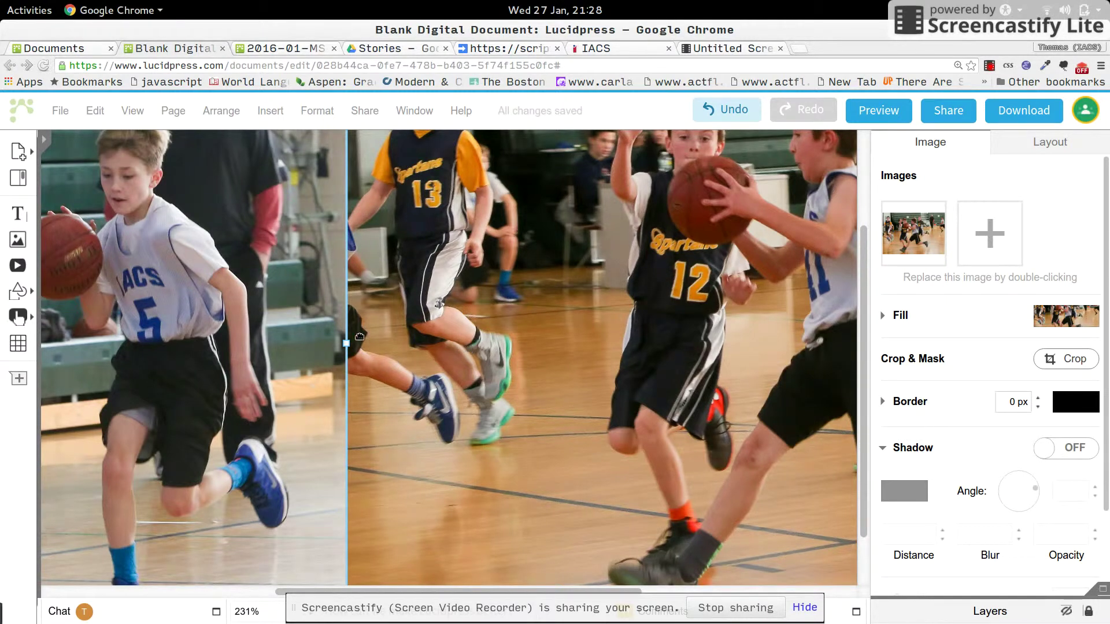
Step: Examine the whole banner up close and at full width, checking the seams between the three photos
scroll(360, 339, "up", 3)
left_click(258, 162)
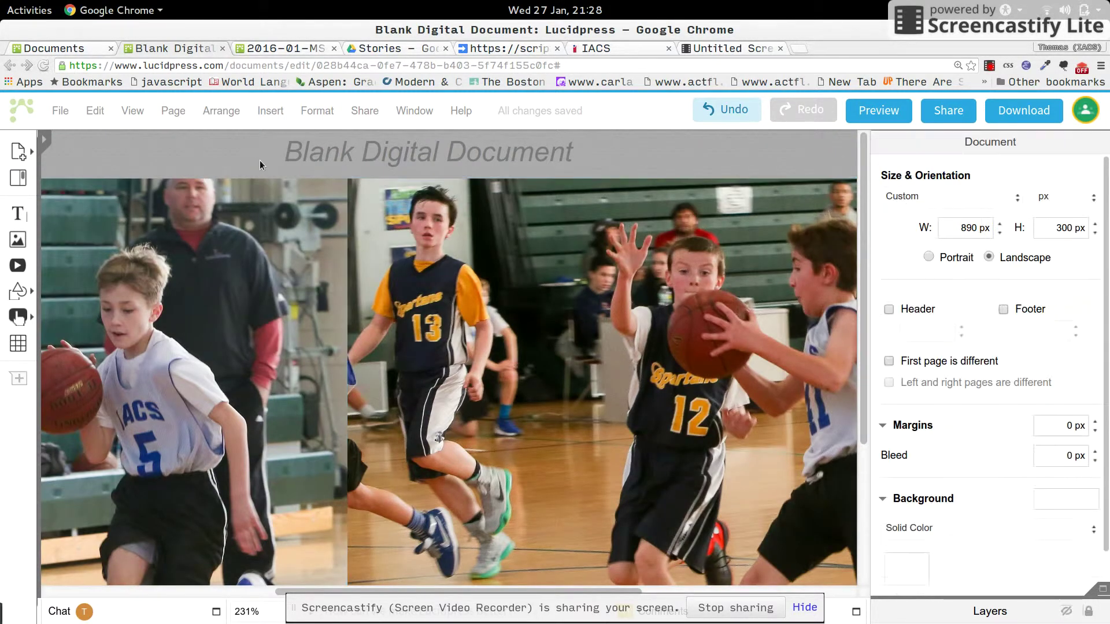
scroll(425, 323, "down", 2)
scroll(427, 324, "right", 8)
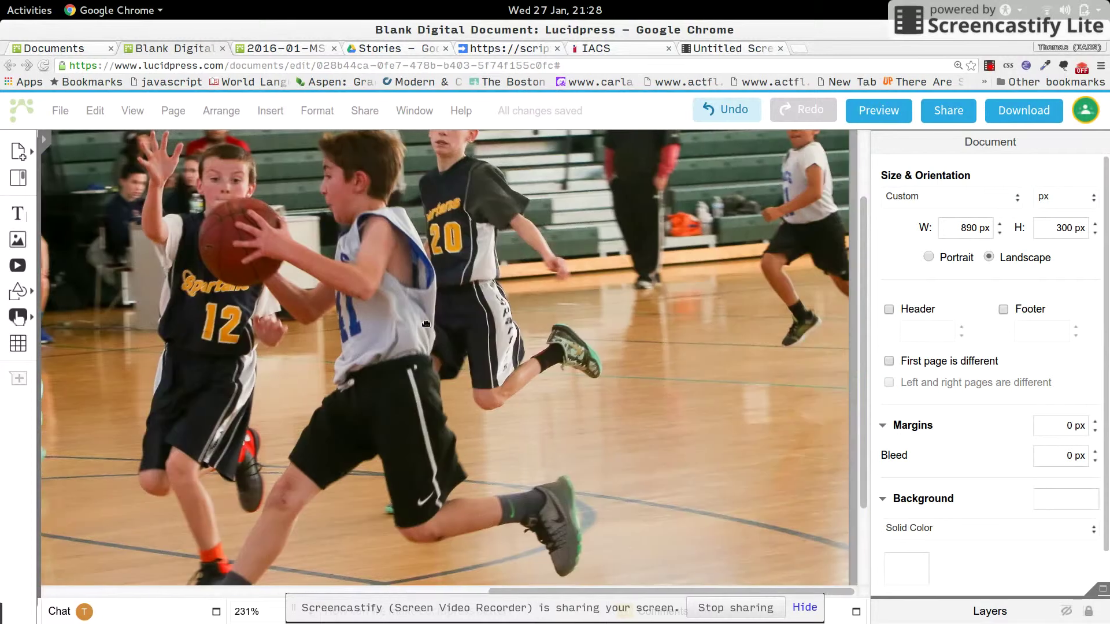
scroll(426, 324, "left", 10)
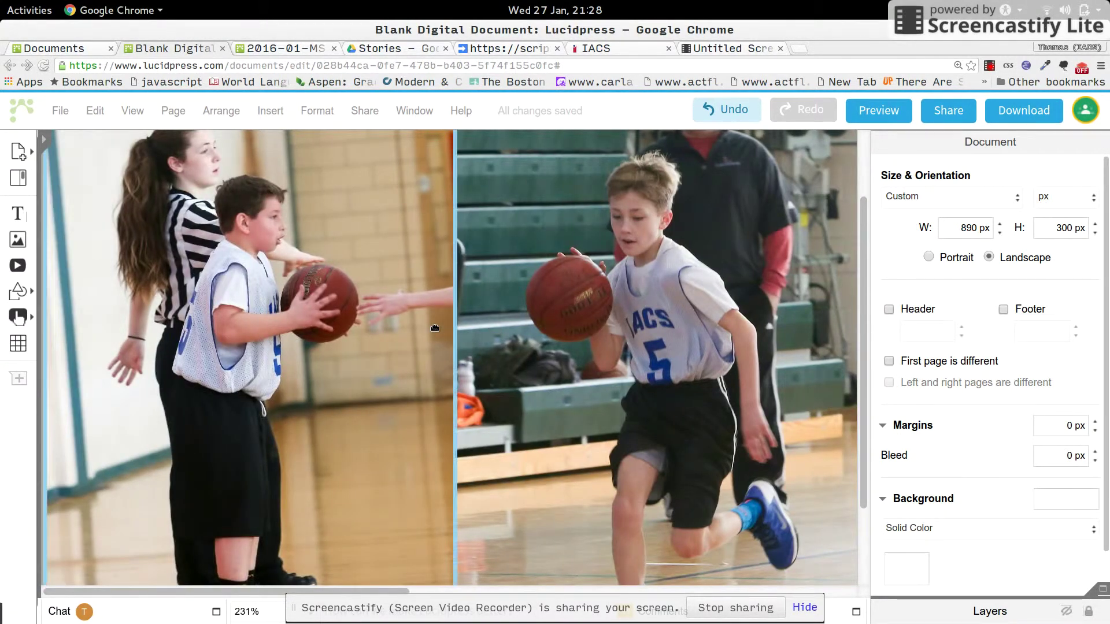
scroll(435, 327, "down", 5)
scroll(434, 328, "down", 2)
scroll(434, 327, "up", 1)
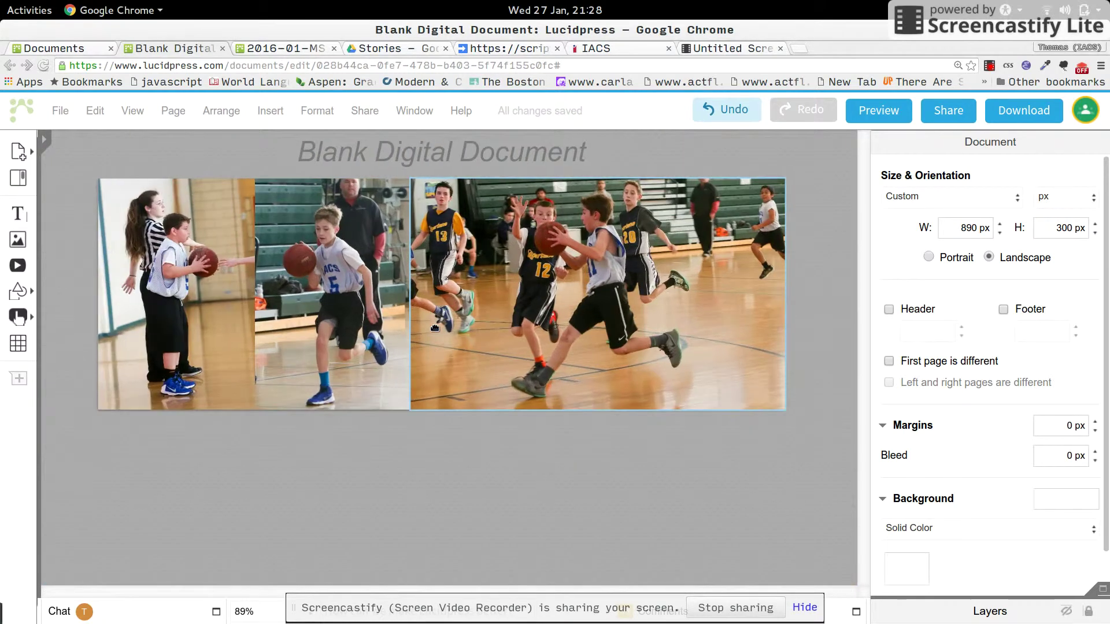
scroll(434, 328, "up", 1)
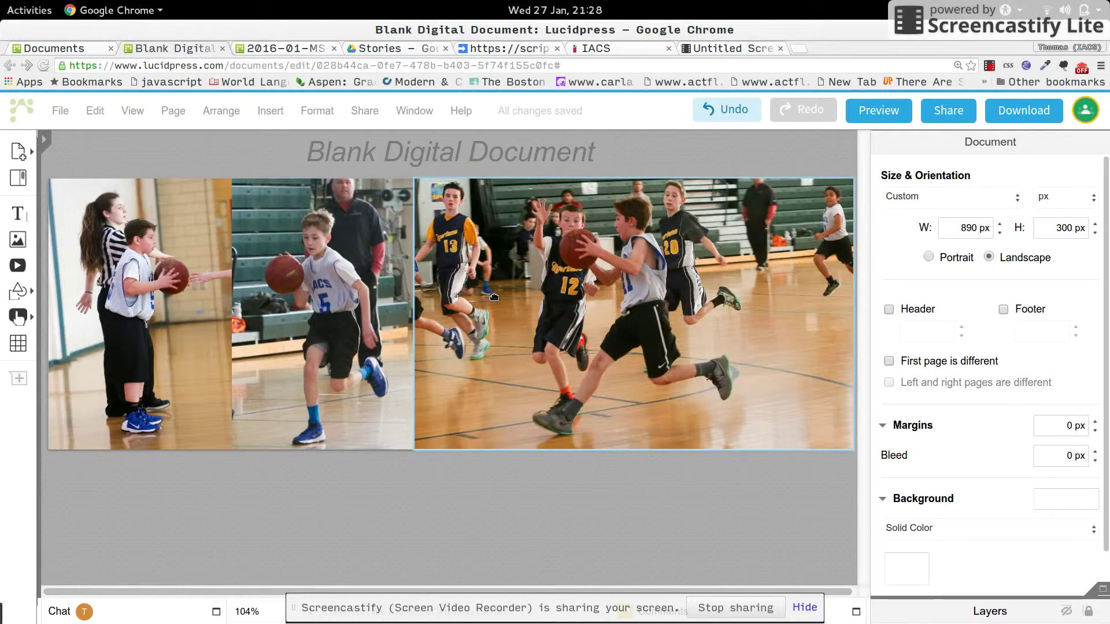
scroll(494, 297, "up", 1)
scroll(494, 297, "down", 2)
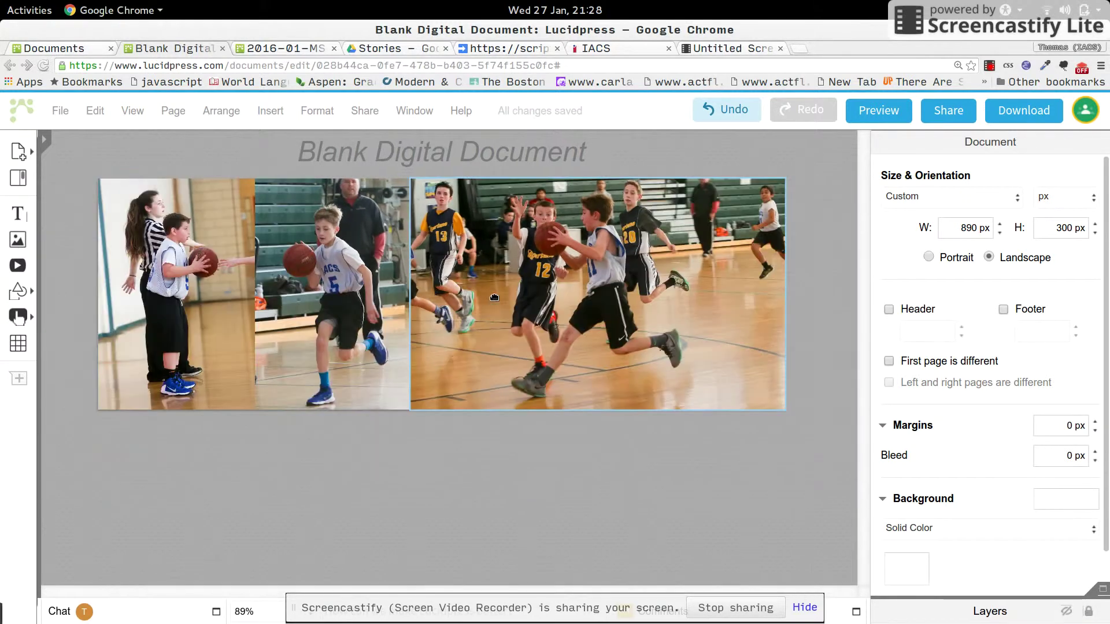
Step: Rename the document as 2016-01-MS-JV-Boys-Basketball
double_click(373, 155)
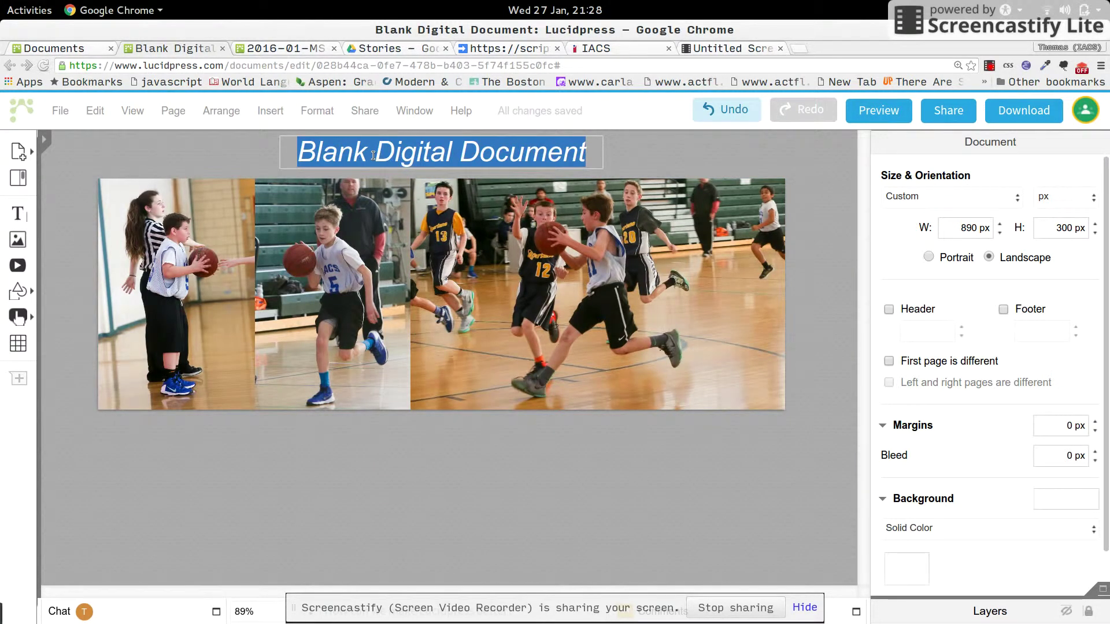
type("2016")
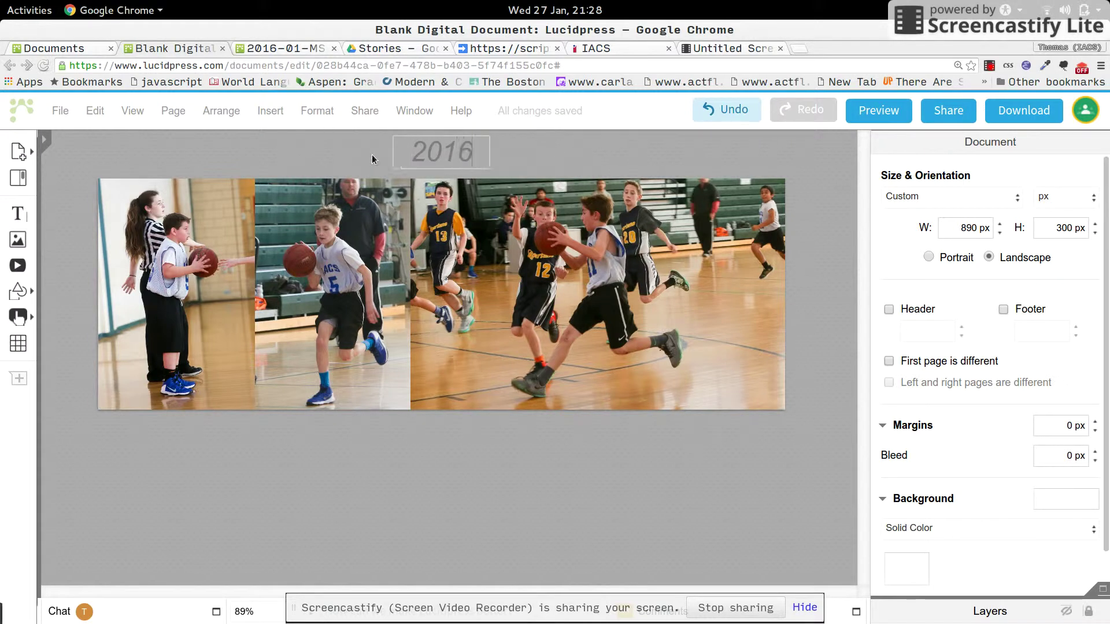
type("-01-")
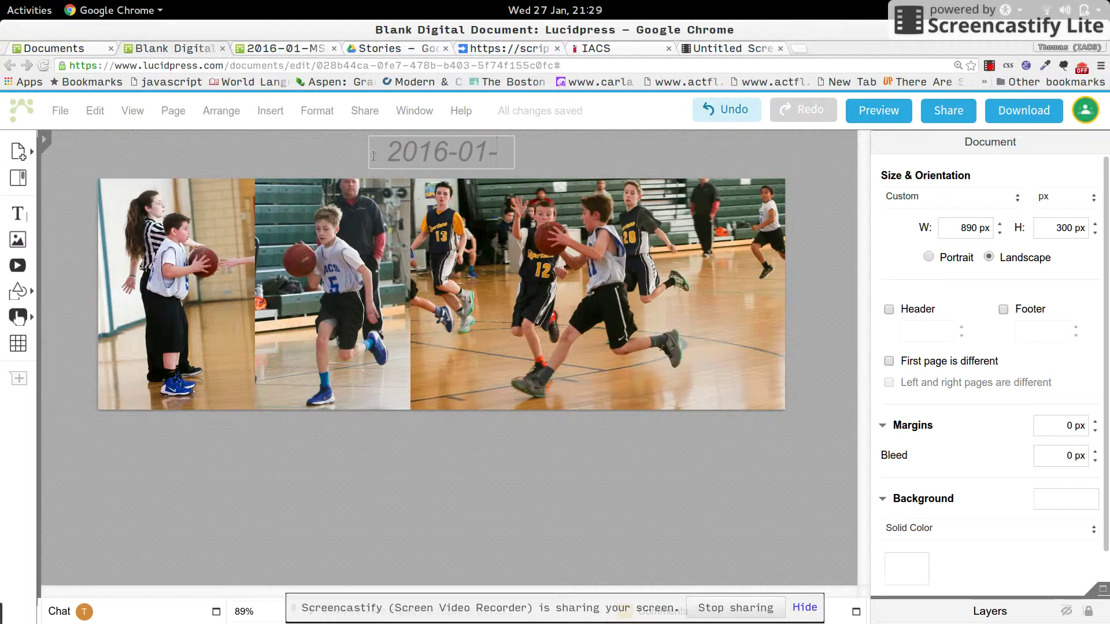
key("ctrl+alt+Down")
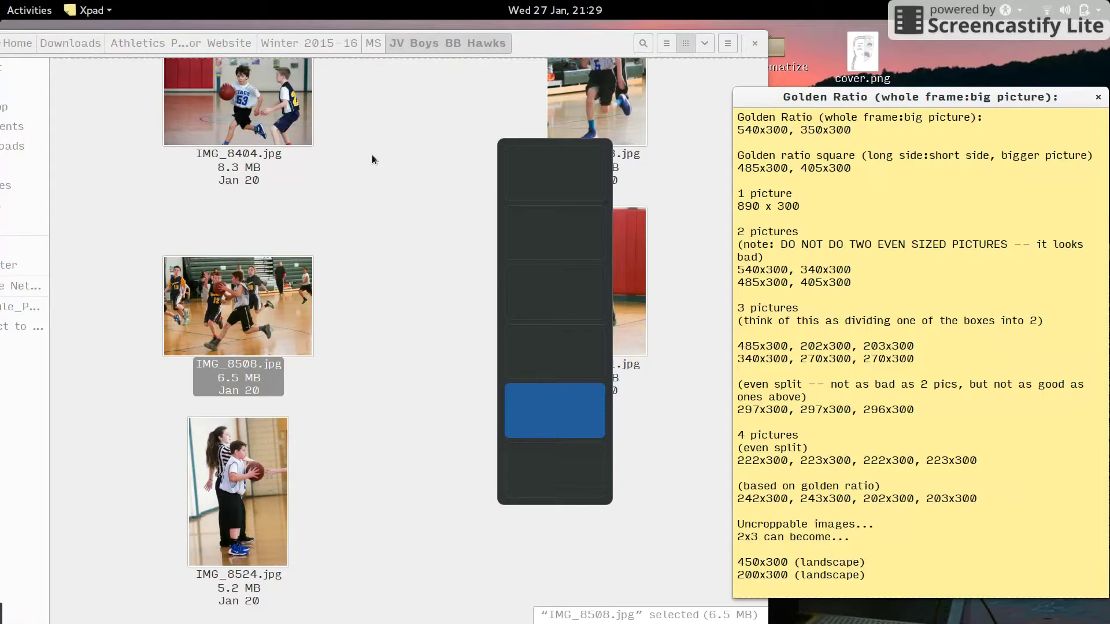
key("ctrl+alt+Up")
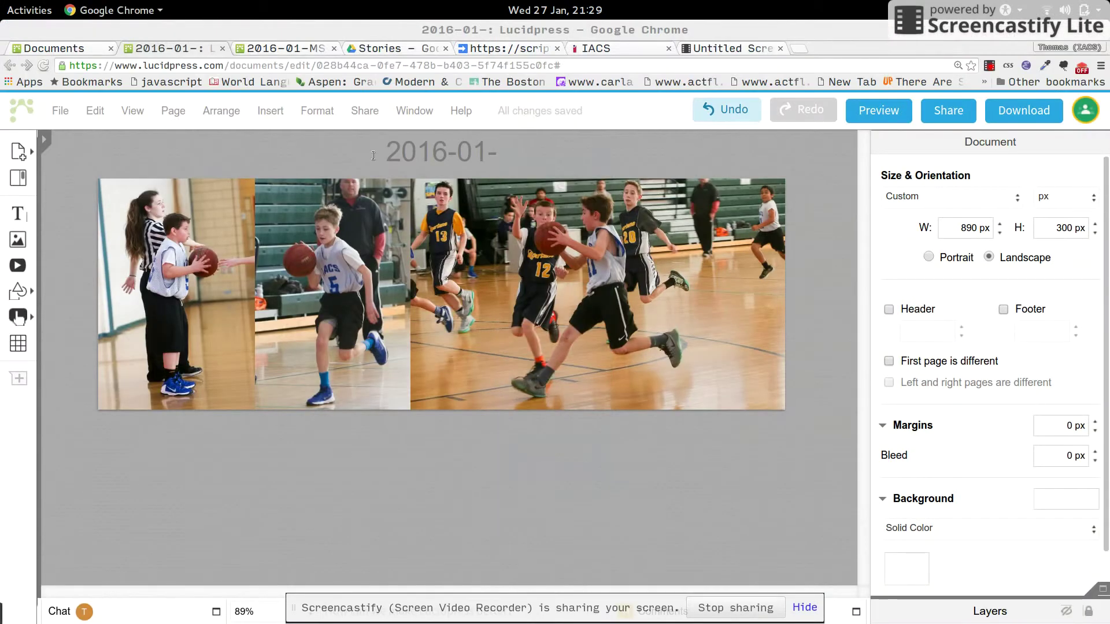
left_click(496, 154)
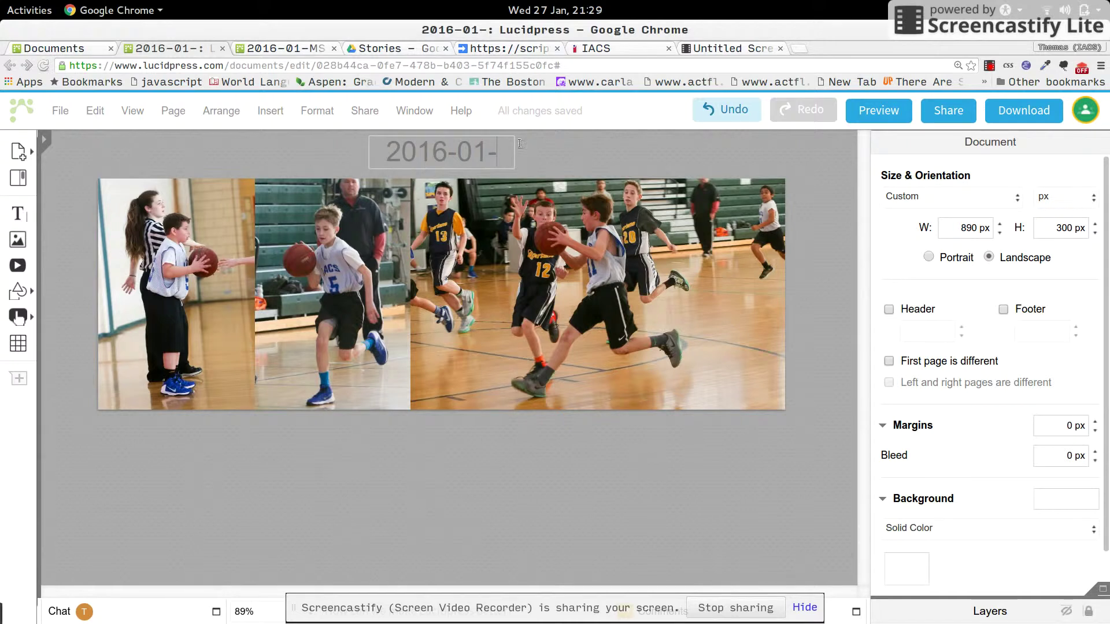
type("JV-Boys")
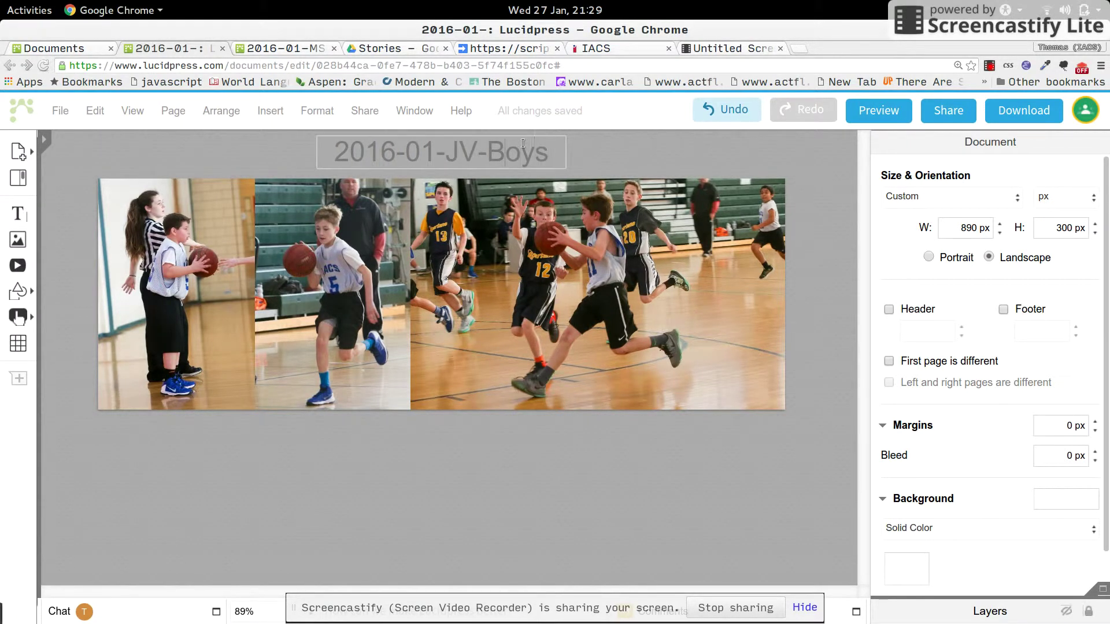
key("Right")
key("Right")
key("Right")
key("Right")
type("MS-")
key("End")
type("-B")
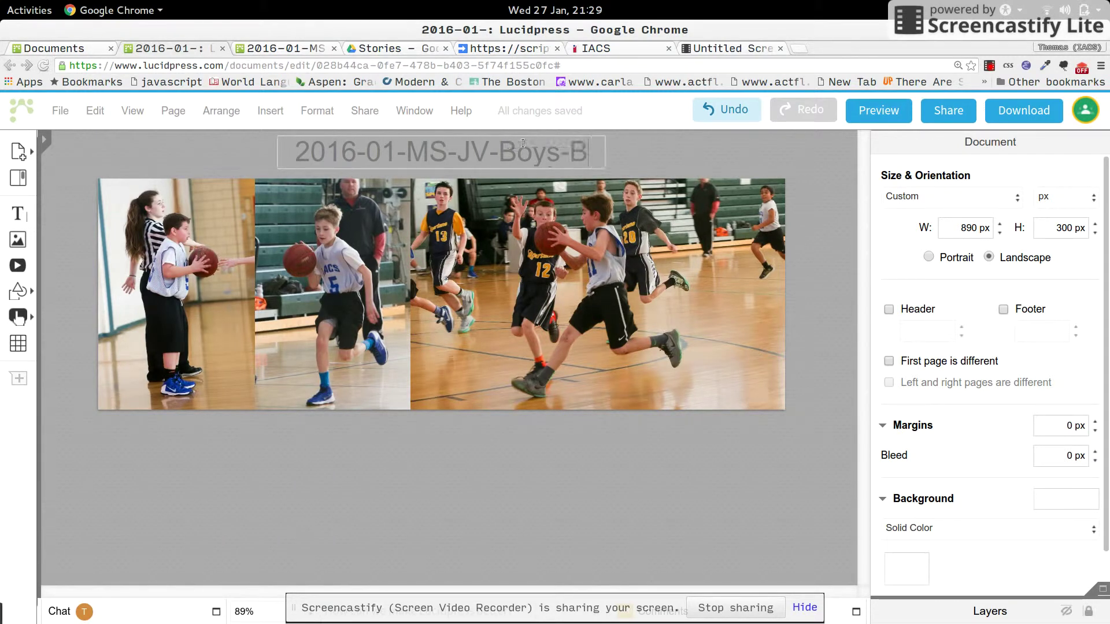
type("asketball")
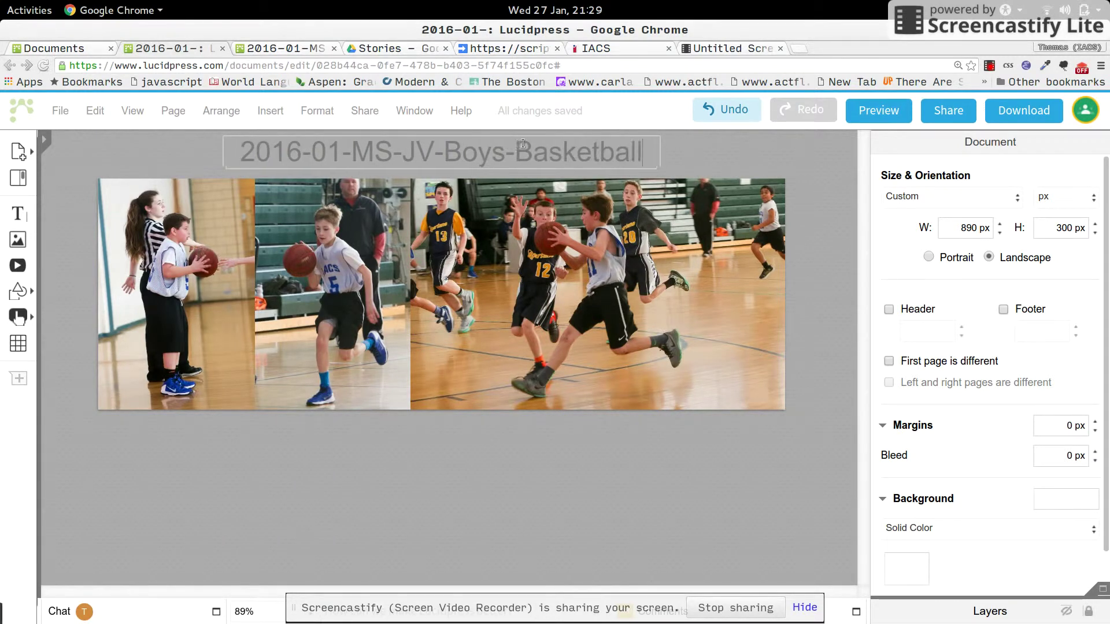
key("Return")
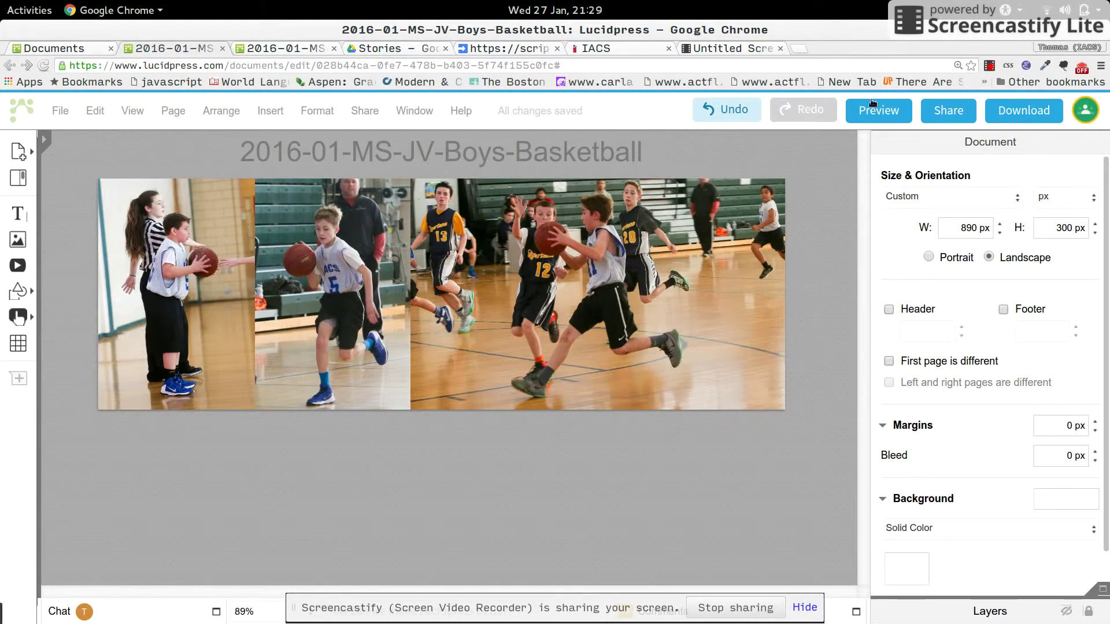
Step: Download all pages of the banner as a JPEG at Screen resolution (72 dpi)
left_click(60, 111)
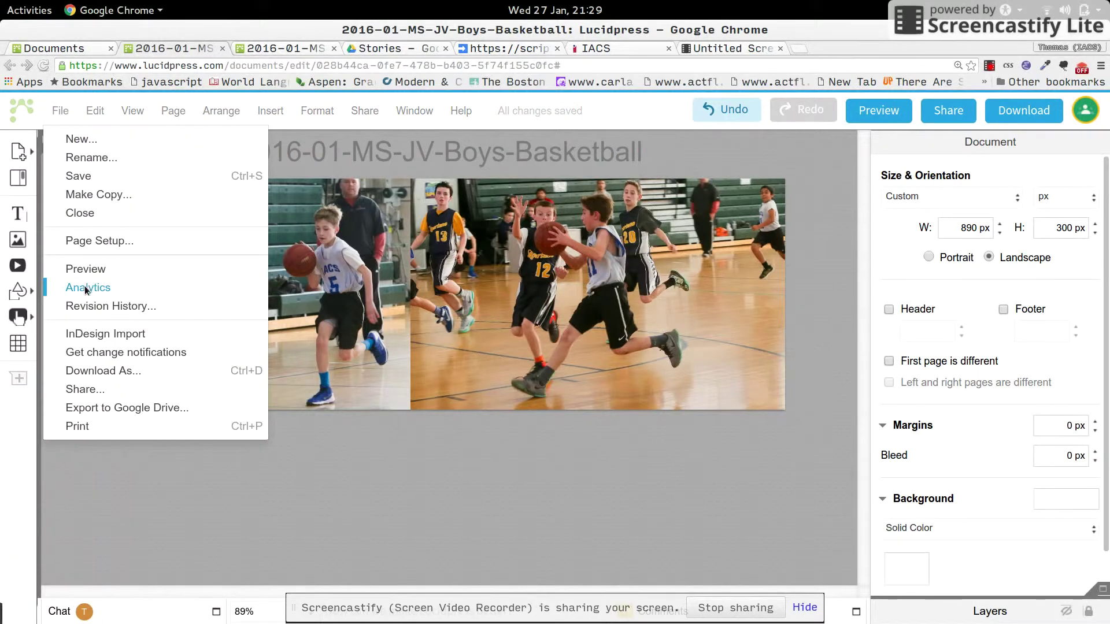
left_click(100, 376)
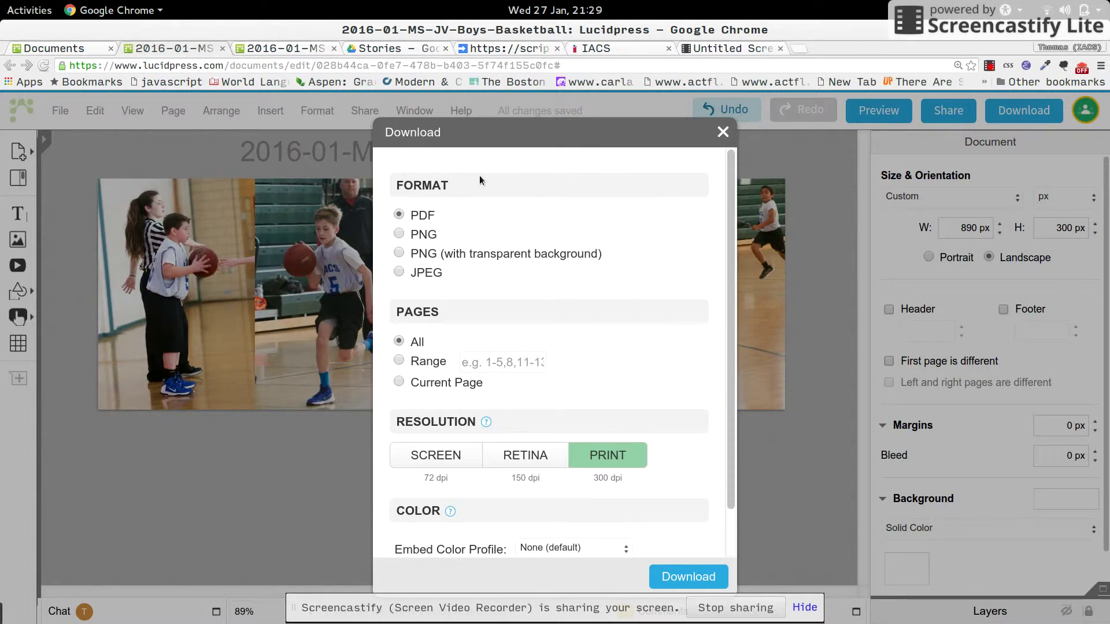
left_click_drag(522, 131, 524, 113)
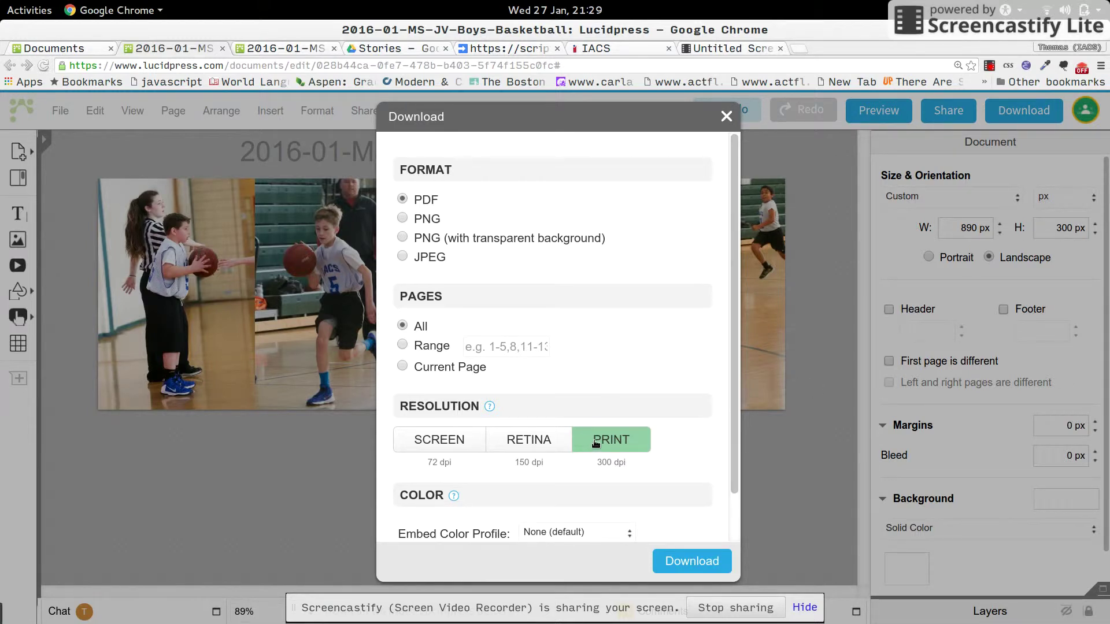
left_click(449, 440)
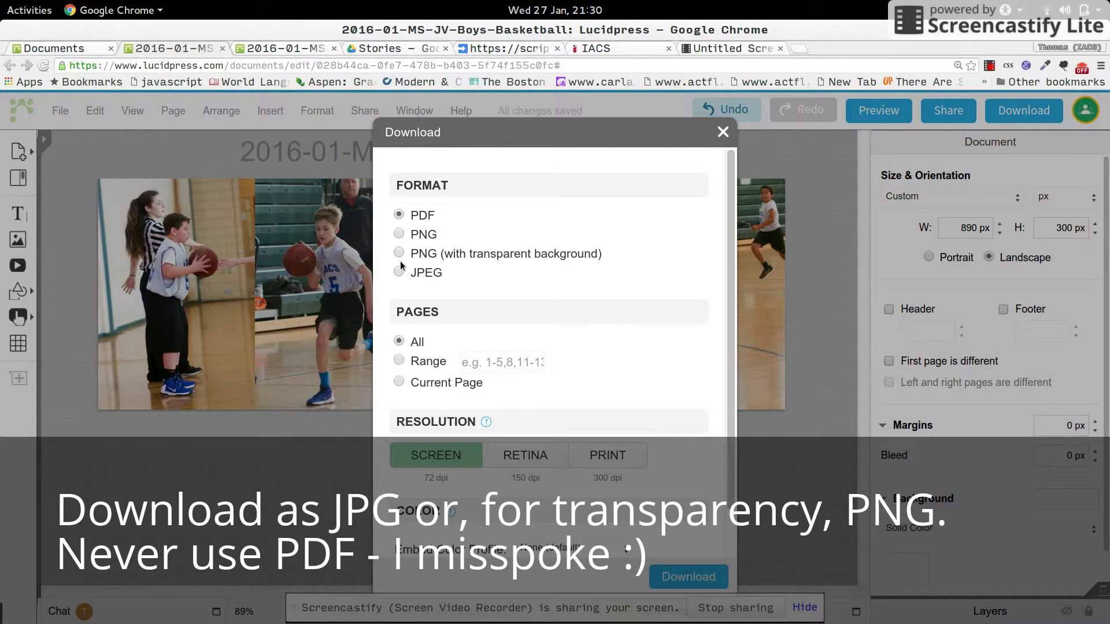
left_click(399, 272)
scroll(532, 410, "down", 1)
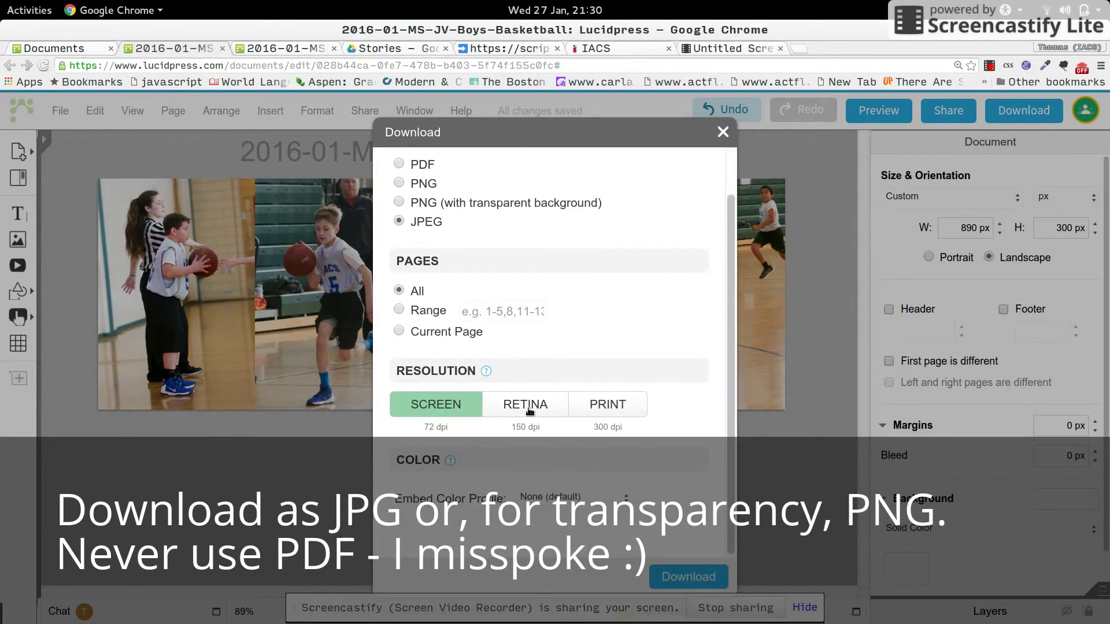
left_click(663, 577)
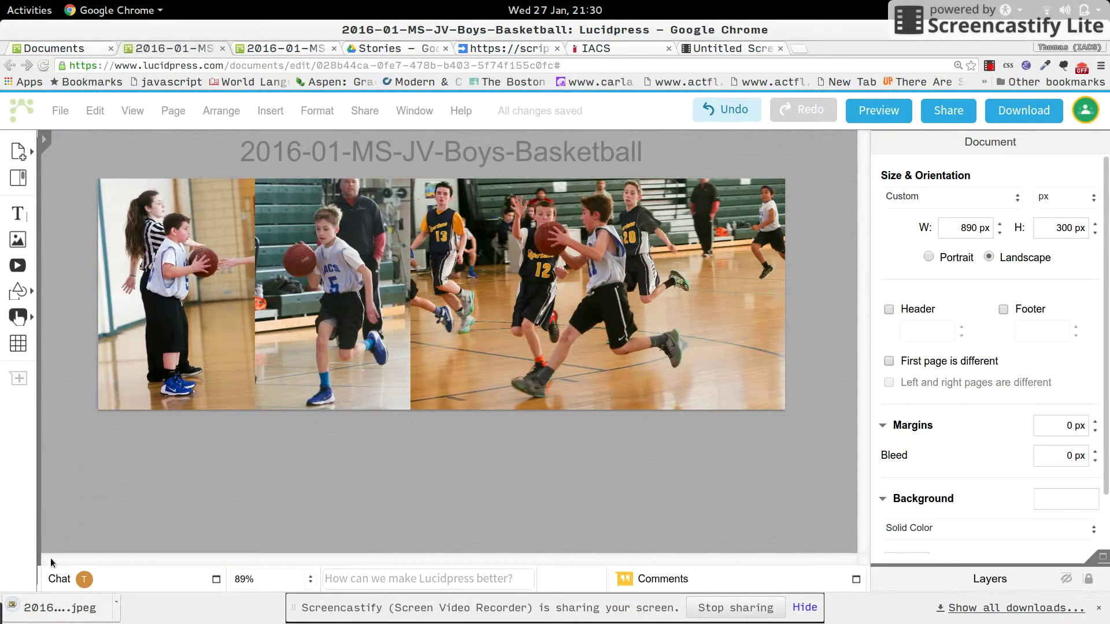
Step: Open the downloaded banner JPEG in Image Viewer and enlarge its window to view the picture at full size
left_click(54, 608)
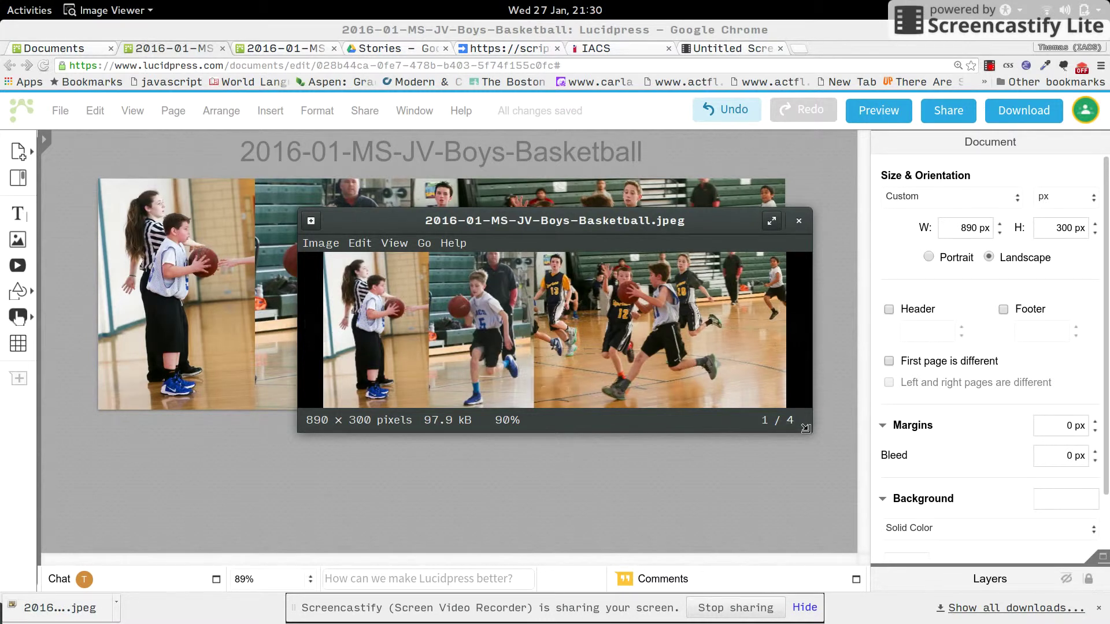
left_click_drag(806, 428, 895, 472)
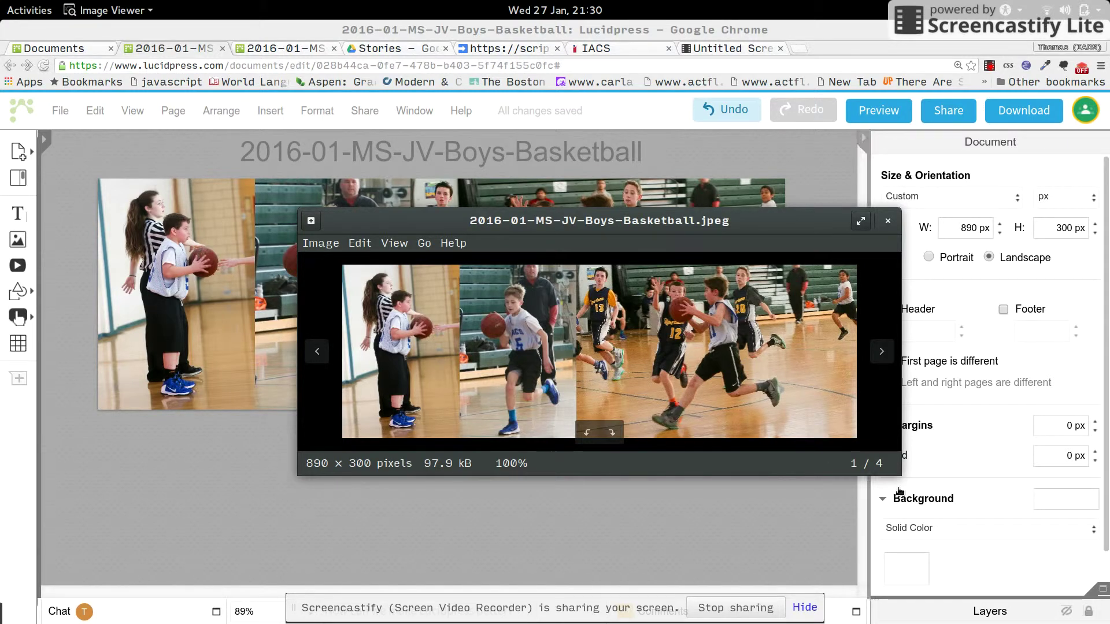
left_click_drag(892, 474, 952, 511)
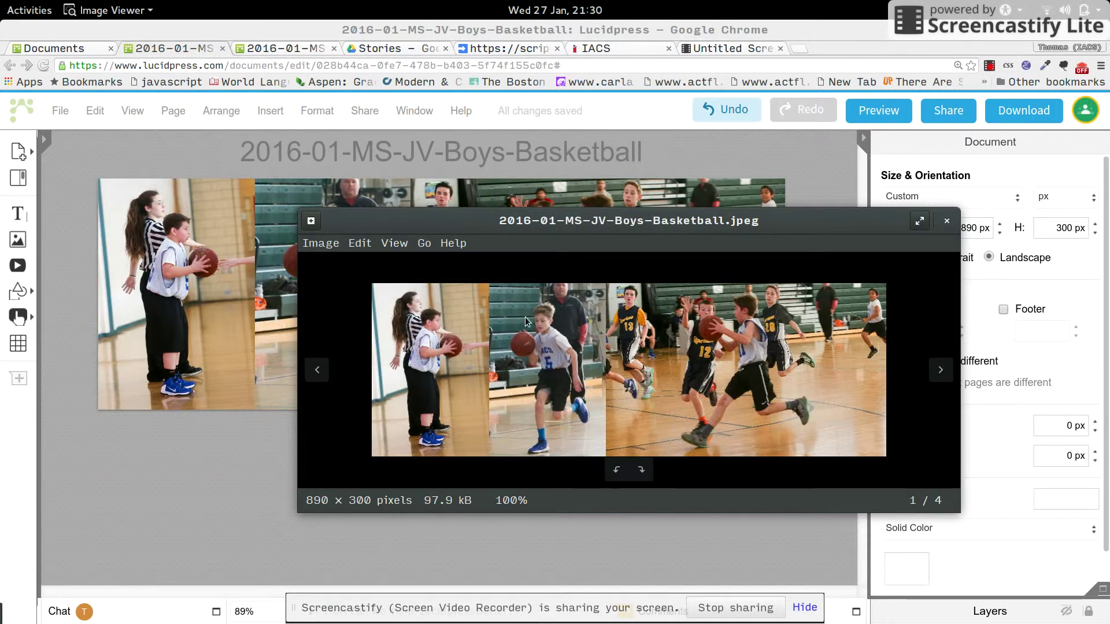
key("alt+Tab")
key("alt+shift+Tab")
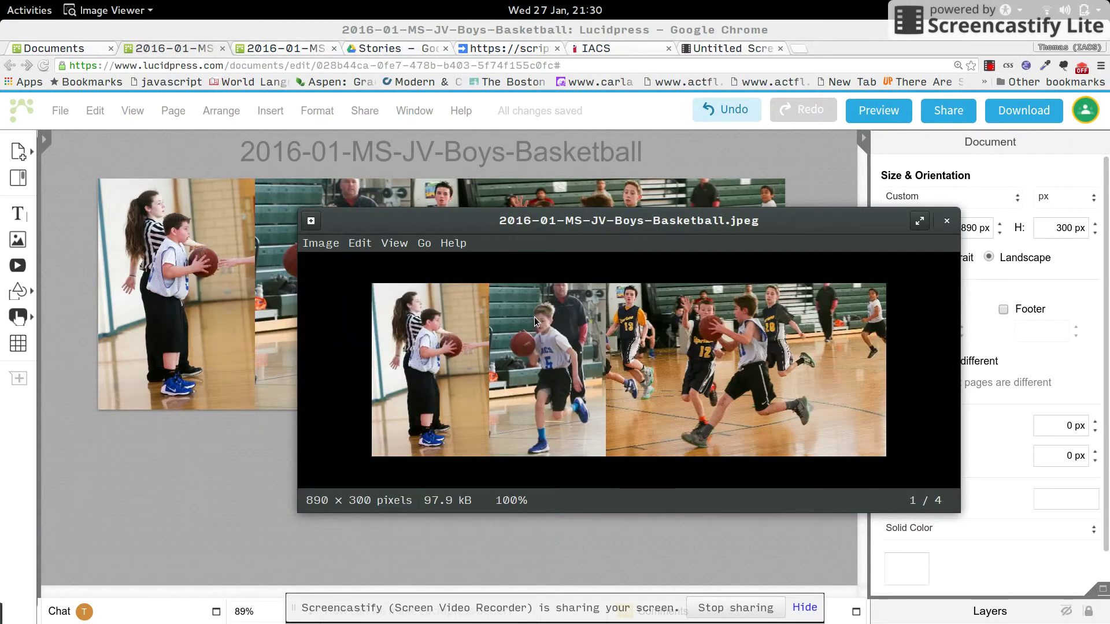
Step: Switch to the photo folder, view the original IMG_8508.jpg for comparison, close it, and return to the exported banner
key("ctrl+alt+Down")
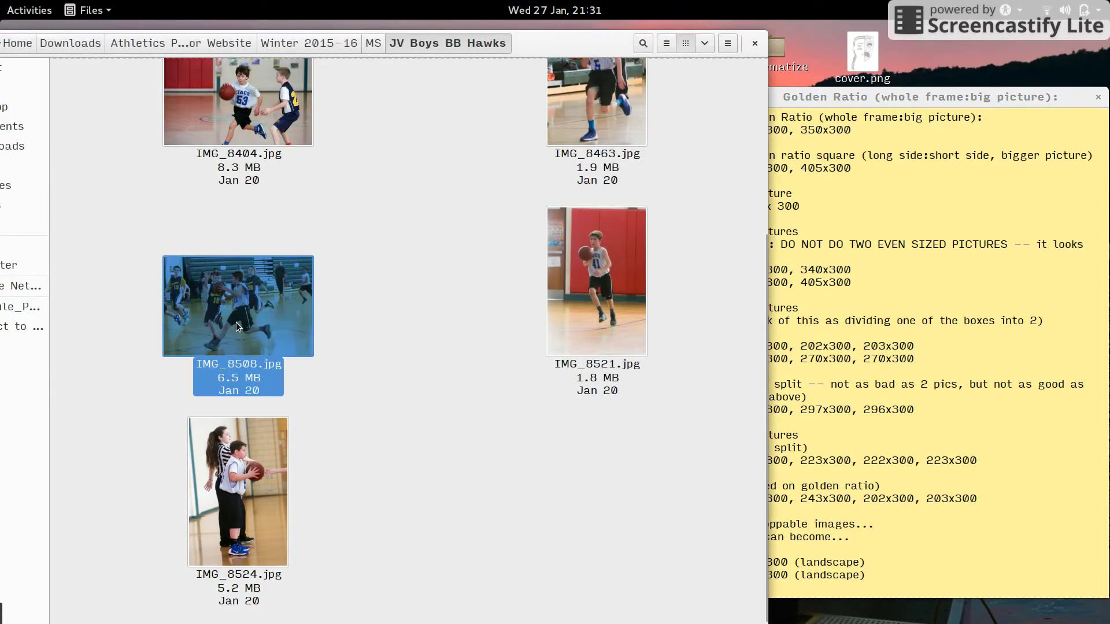
double_click(236, 321)
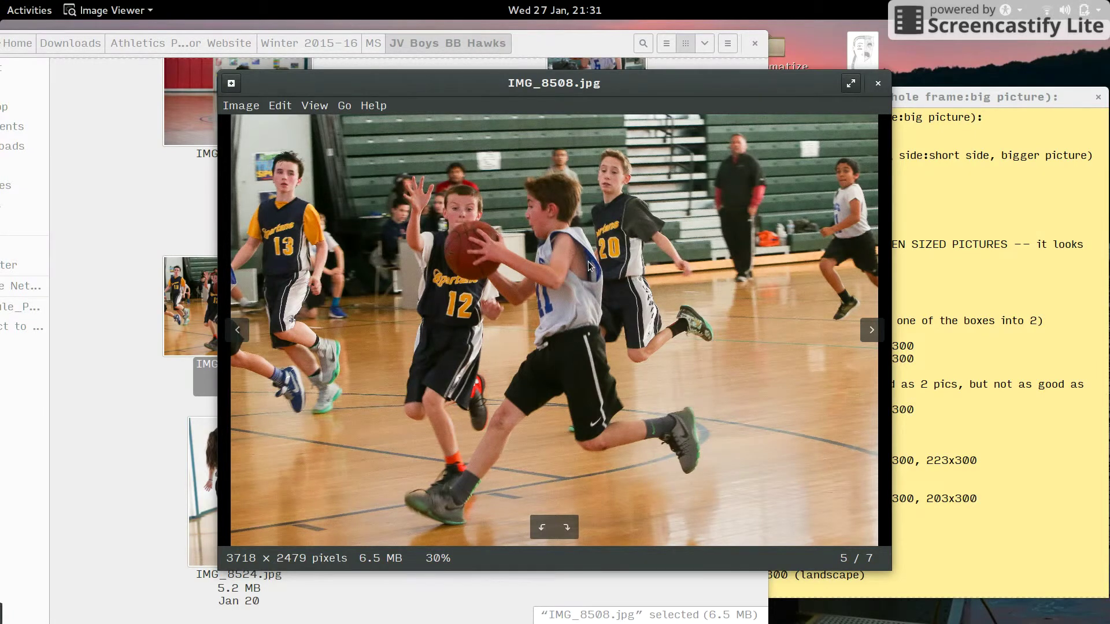
left_click(878, 83)
key("ctrl+alt+Down")
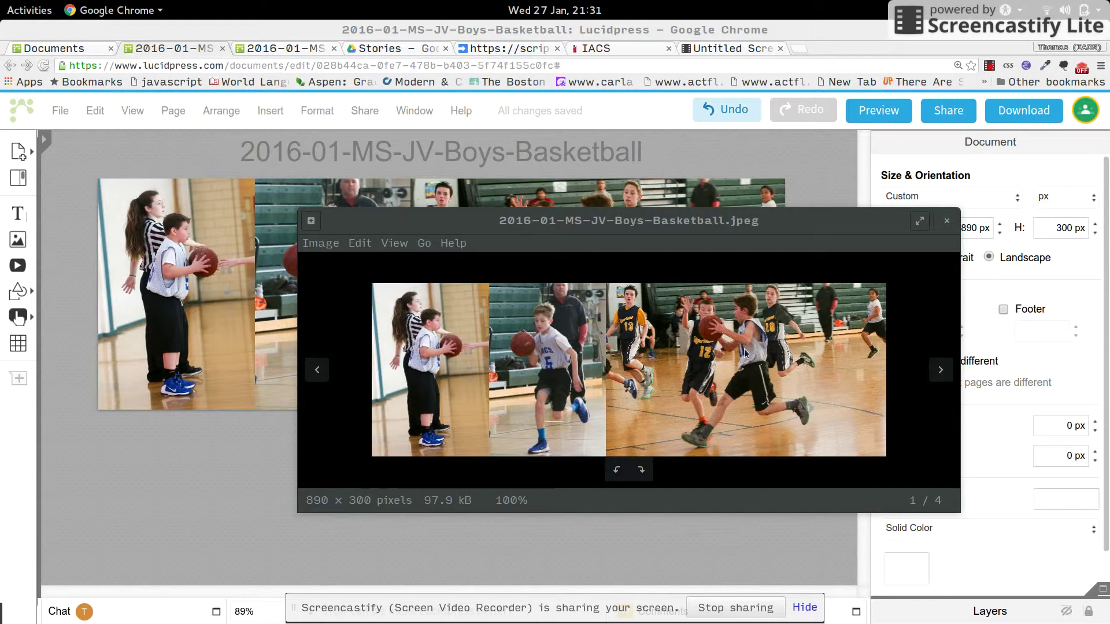
Step: Close the exported picture and look over the wide game photo's layout and image options in the banner
left_click(943, 223)
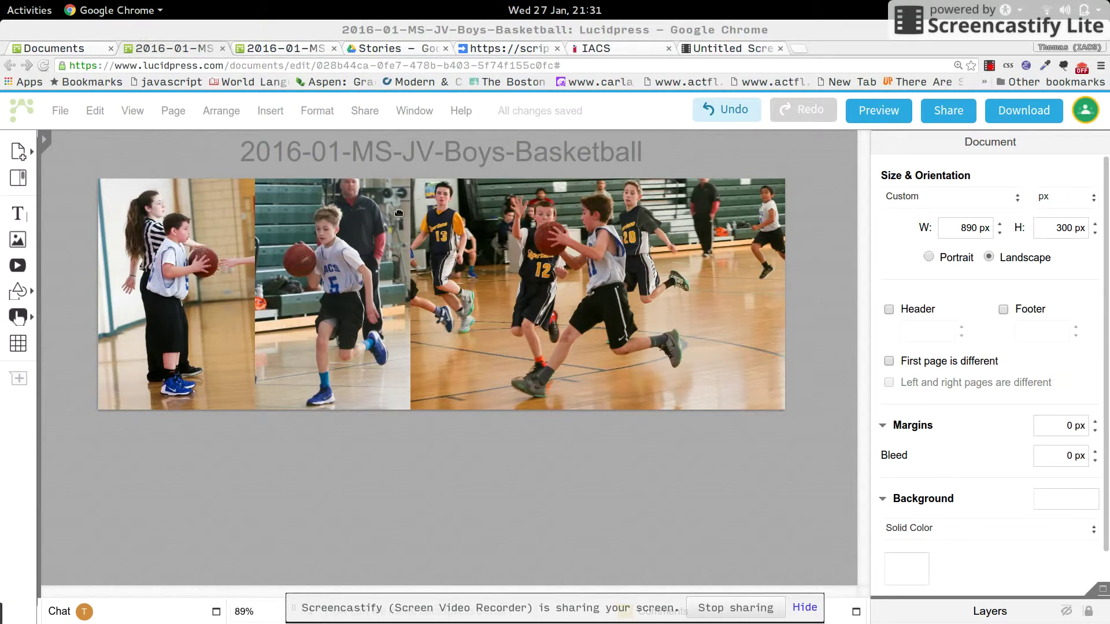
left_click(450, 247)
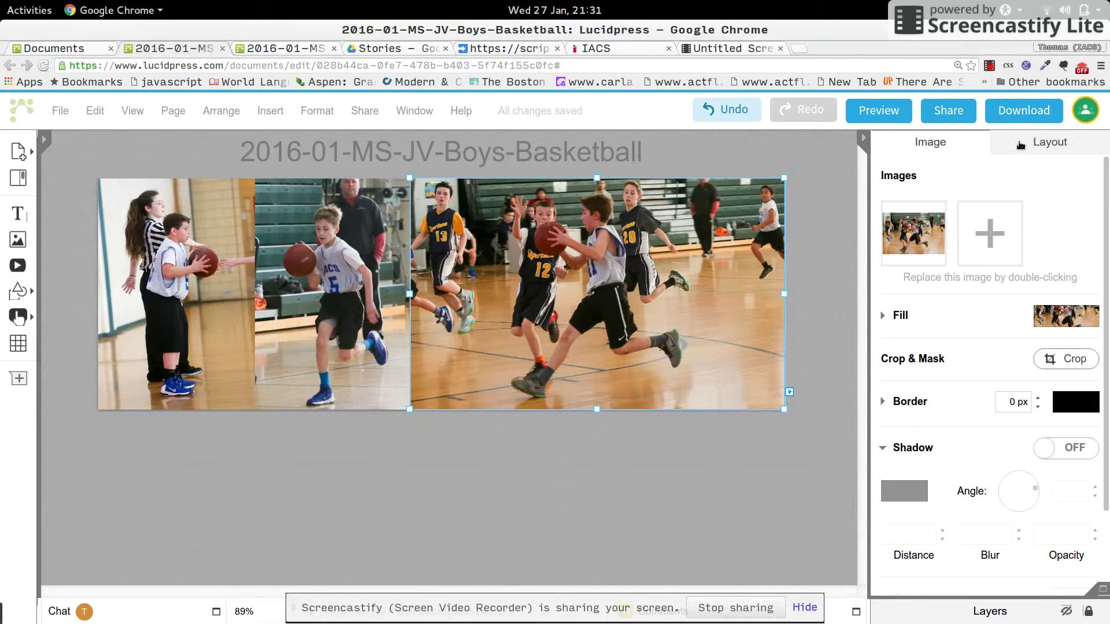
left_click(1020, 145)
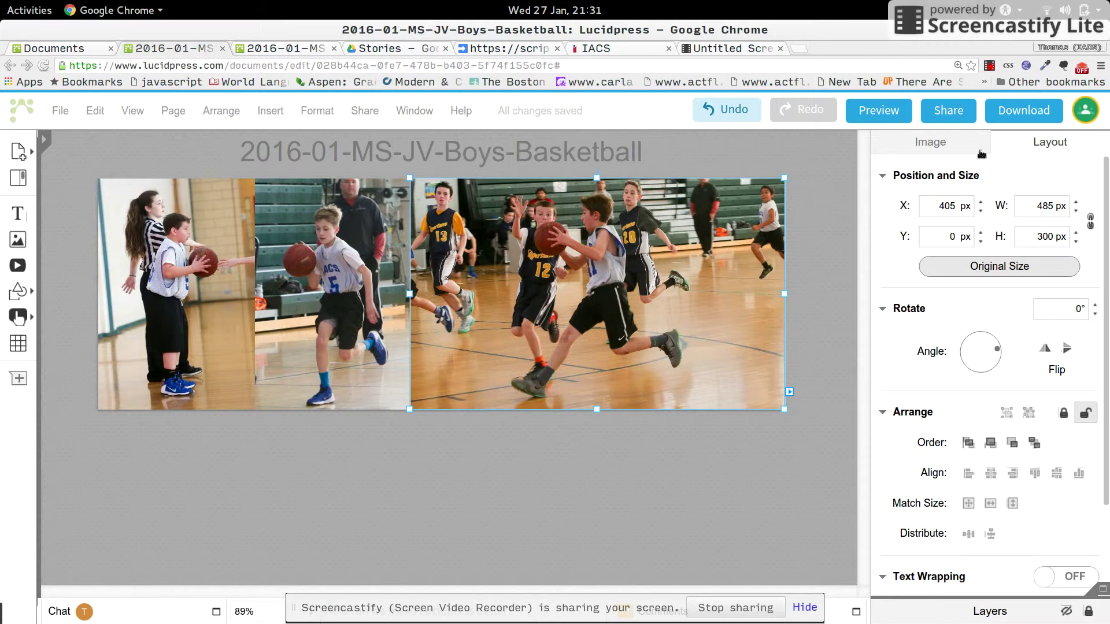
scroll(933, 361, "down", 3)
scroll(934, 363, "up", 3)
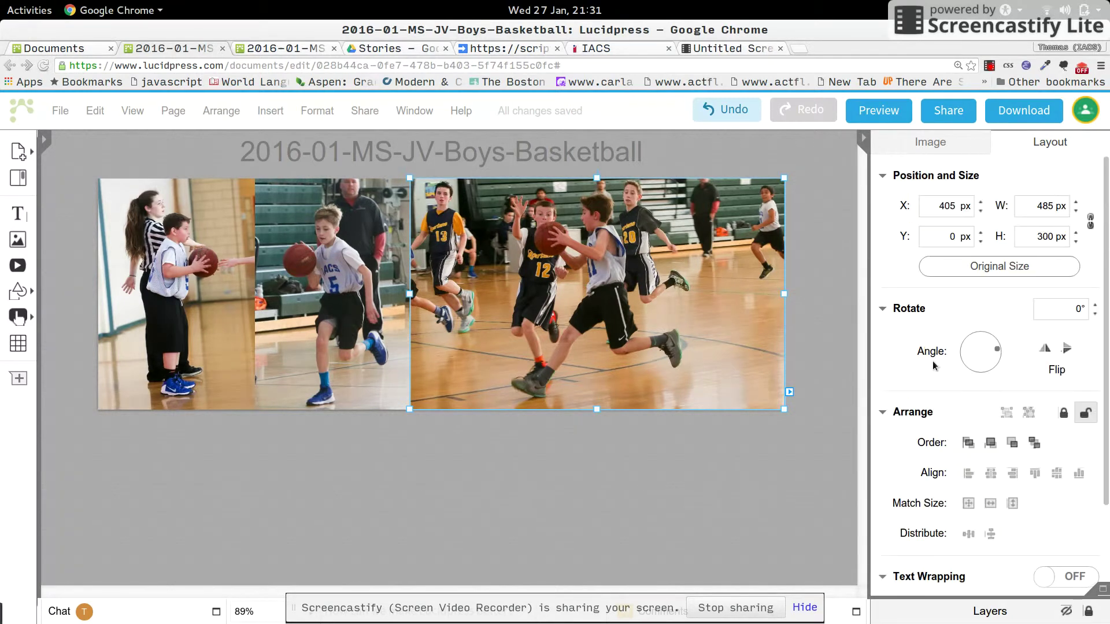
left_click(959, 143)
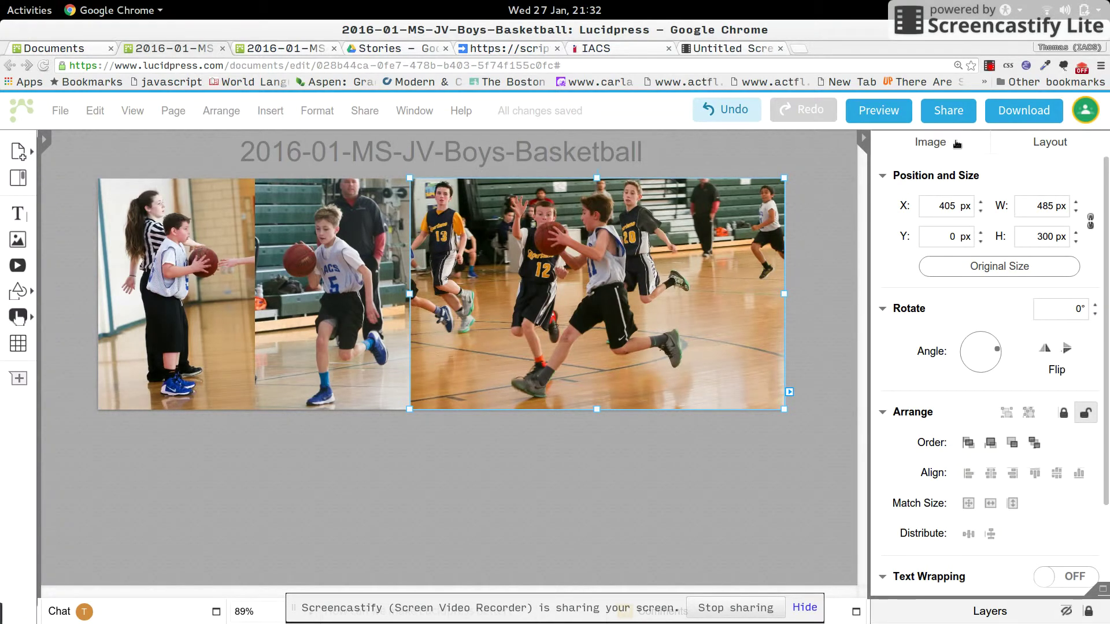
Step: Enlarge the middle dribbling player's photo within its crop frame to about 222 x 333 px, at about X 186, Y -31 px
left_click(340, 283)
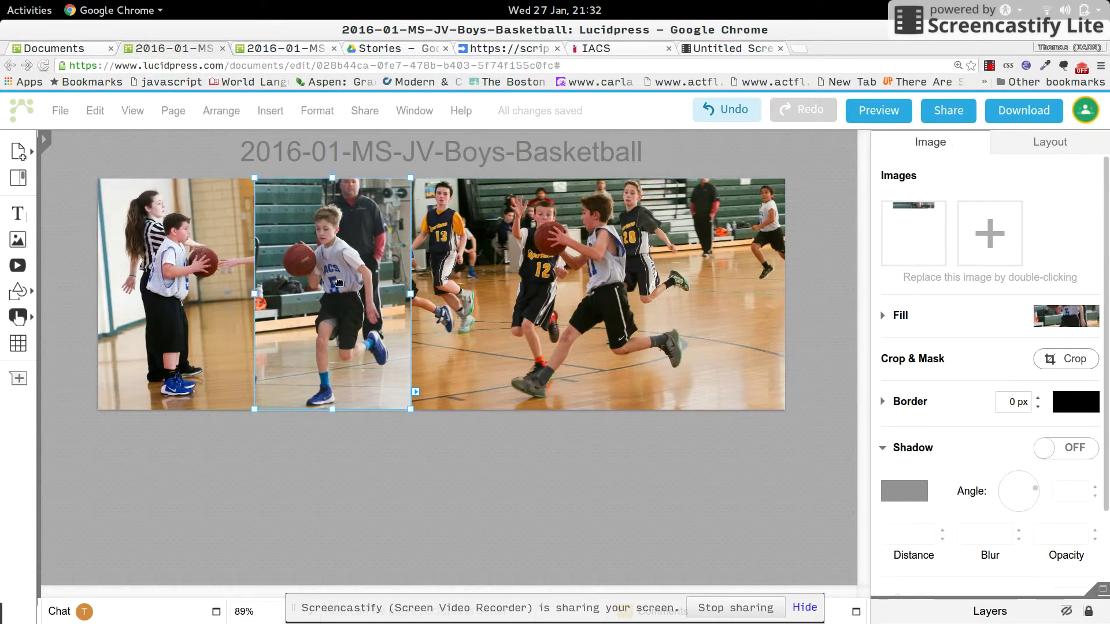
left_click(1074, 362)
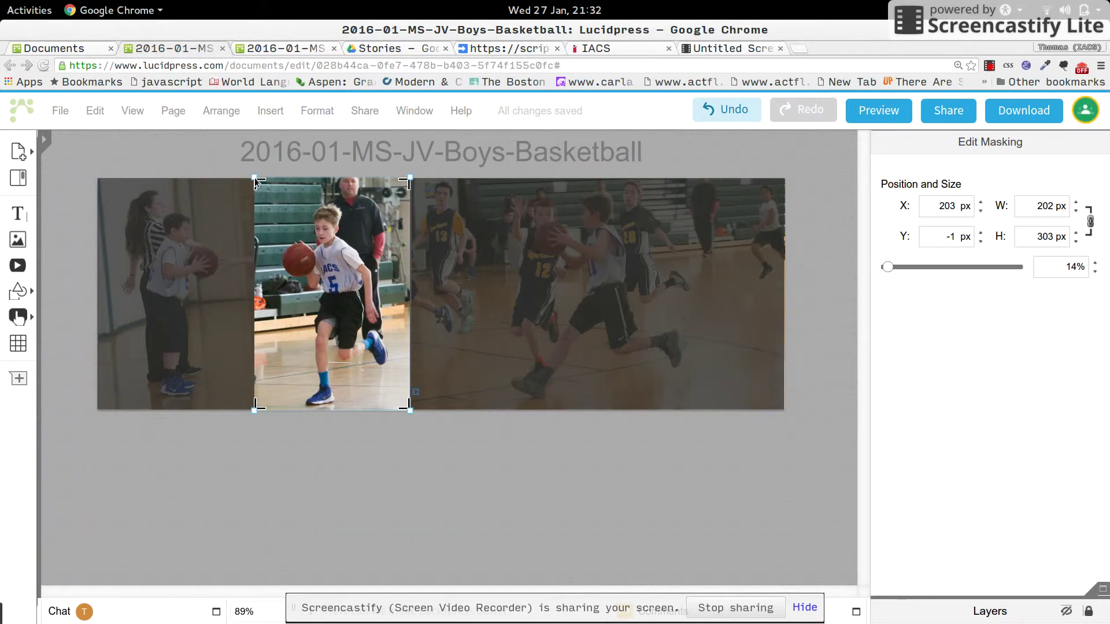
mouse_move(248, 175)
left_mouse_down()
mouse_move(217, 155)
mouse_move(231, 165)
left_mouse_up()
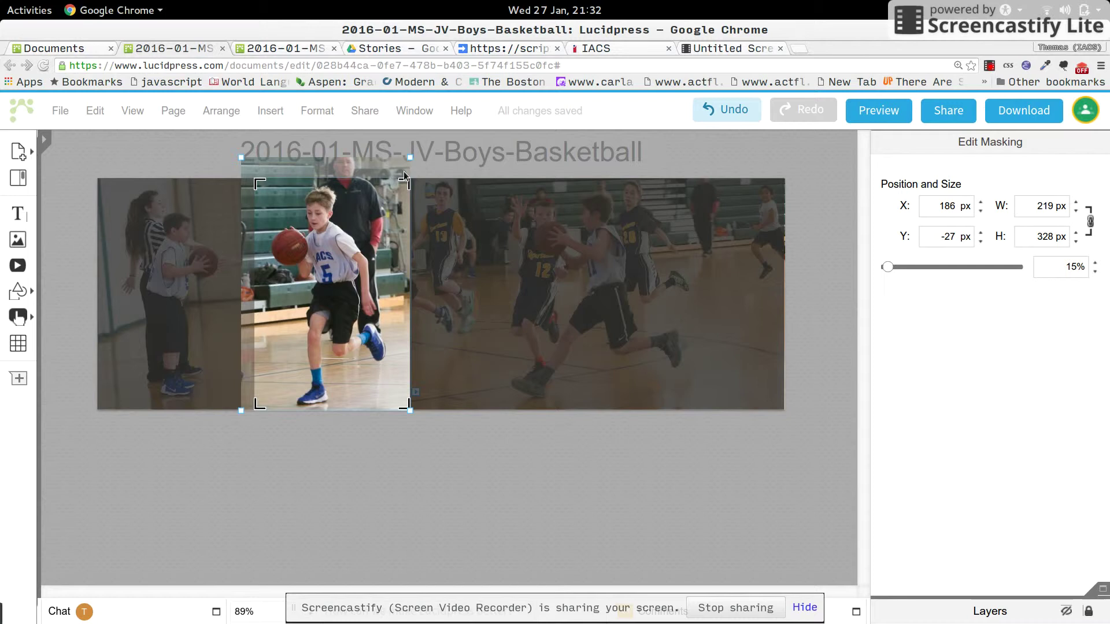
left_click_drag(409, 157, 413, 154)
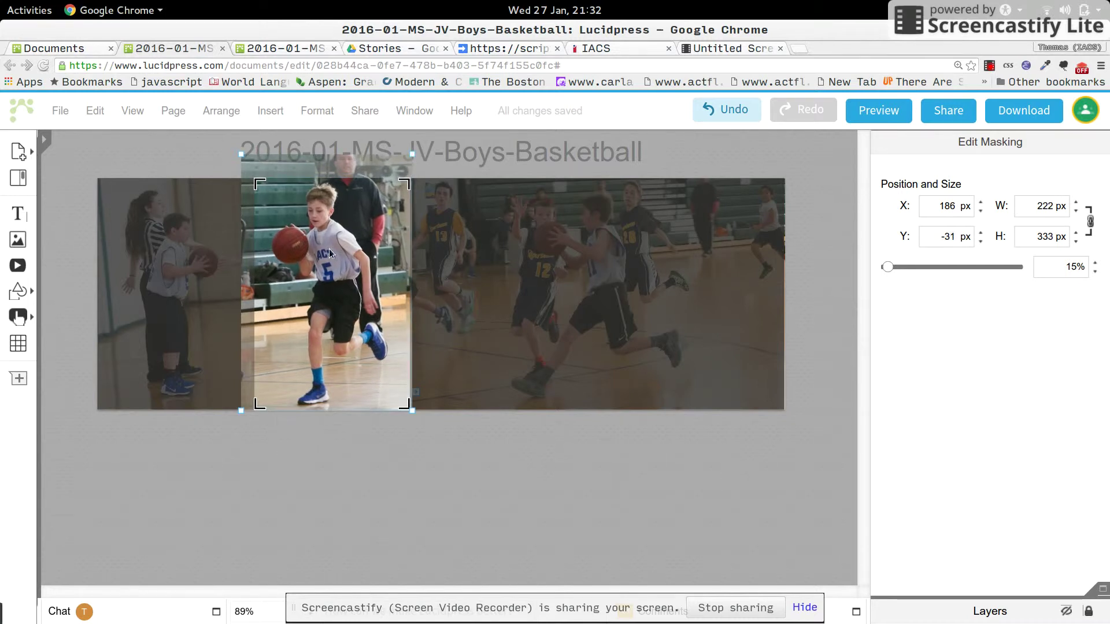
left_click(357, 484)
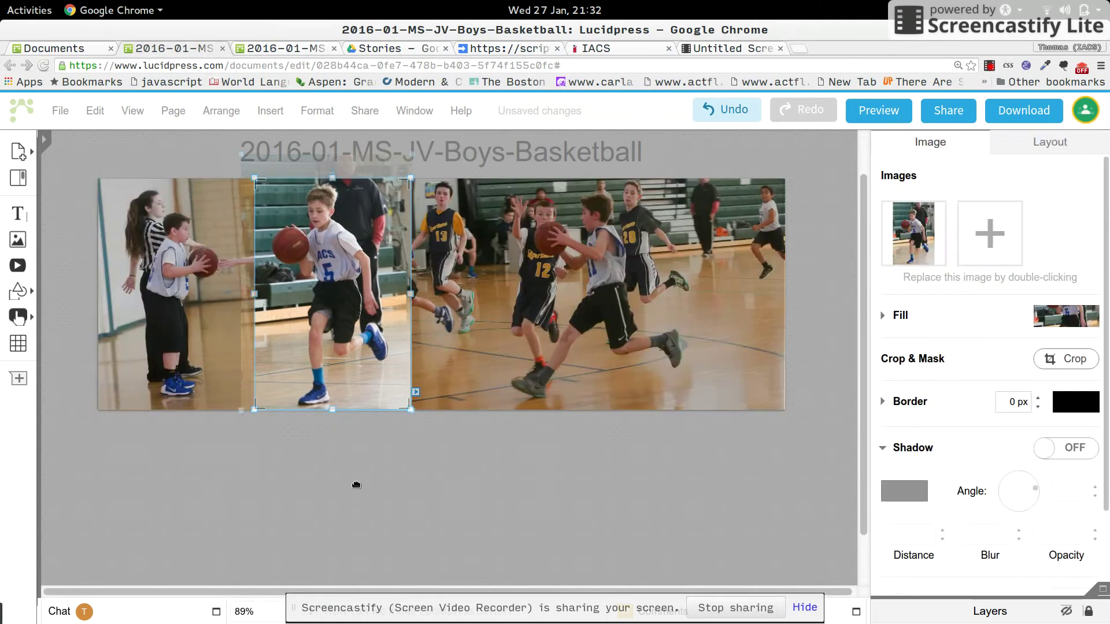
left_click(357, 482)
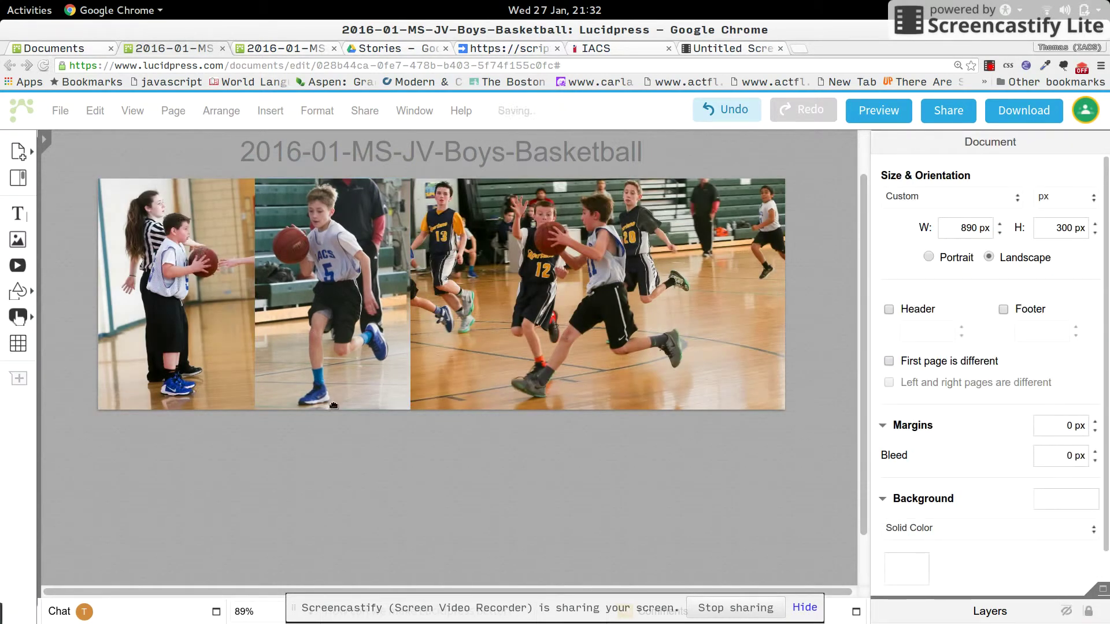
Step: Enlarge the referee and player photo within its crop frame to about 225 x 337 px and reposition it at about X -9, Y -16 px
left_click_drag(166, 289, 169, 289)
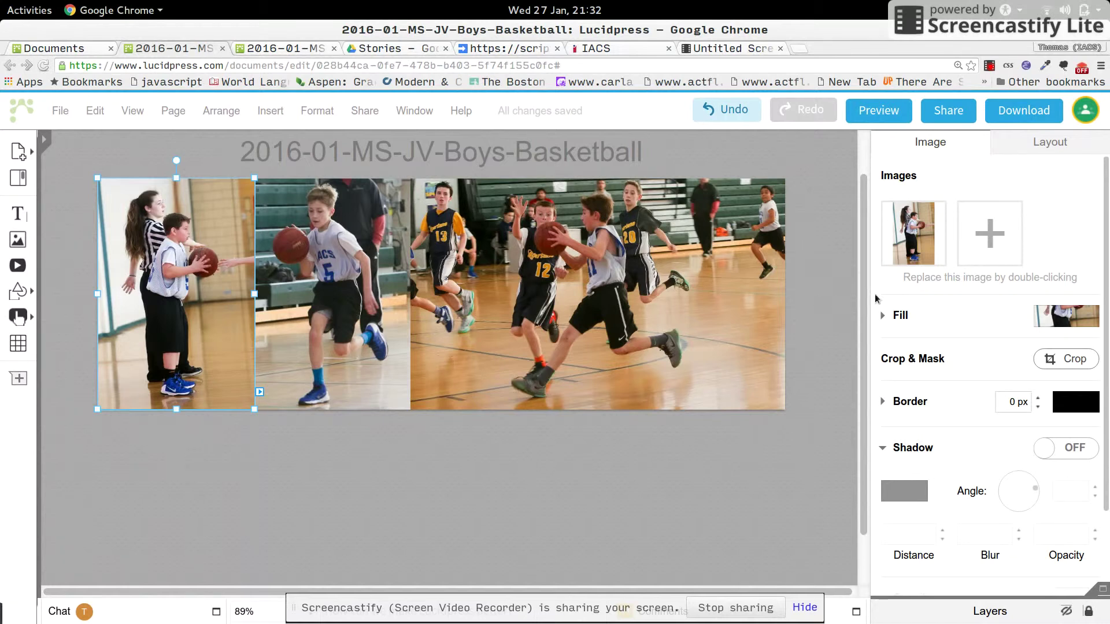
left_click(1048, 357)
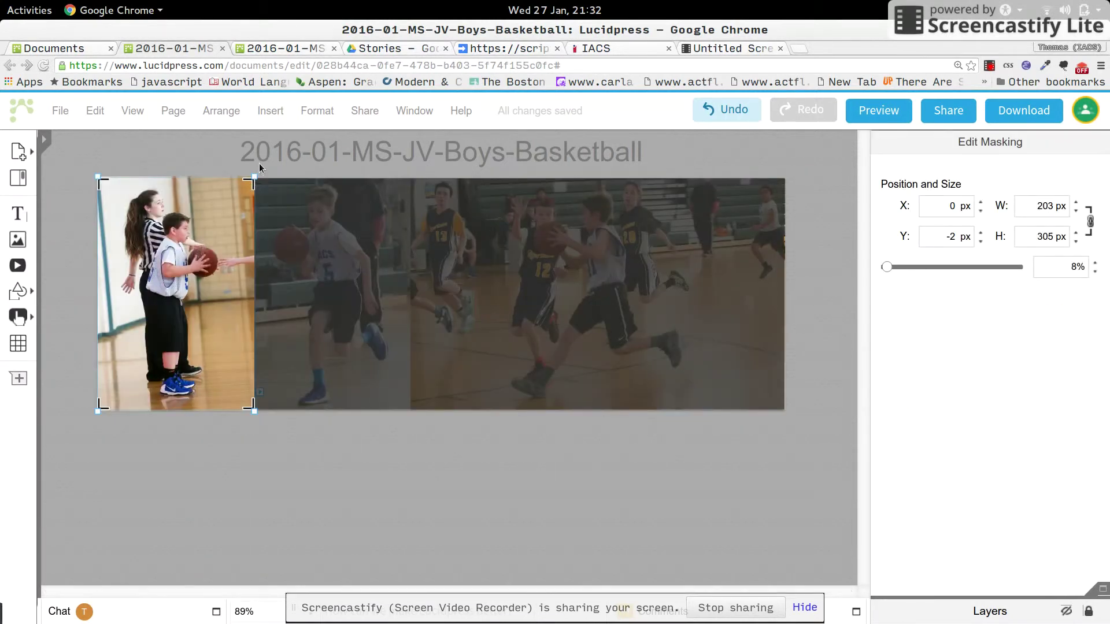
mouse_move(253, 182)
left_mouse_down()
mouse_move(263, 159)
mouse_move(262, 183)
mouse_move(265, 168)
left_mouse_up()
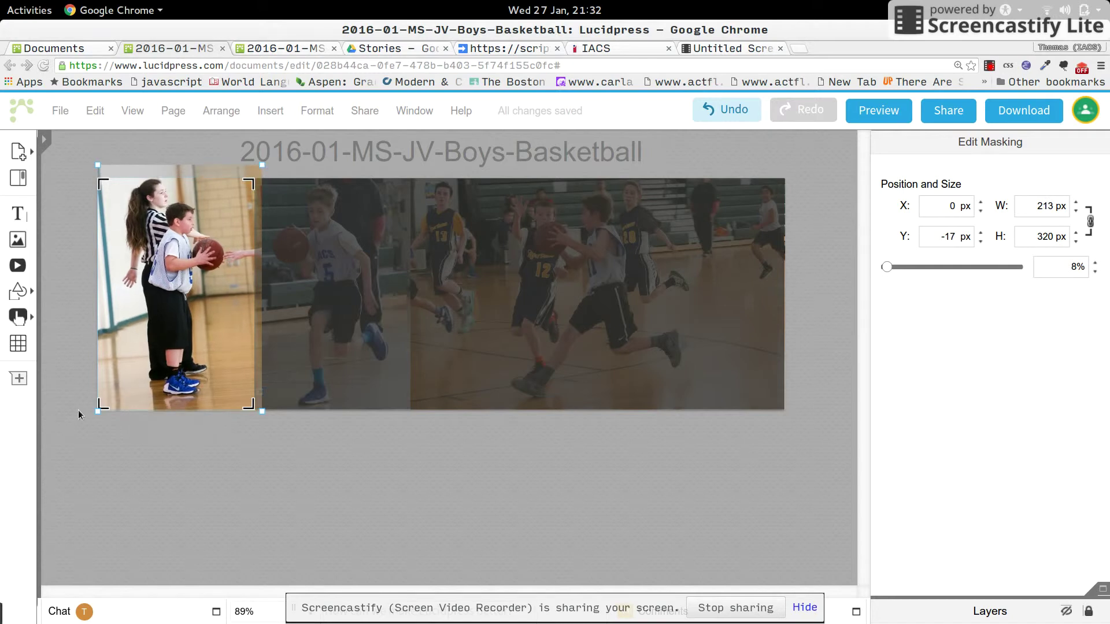
left_click_drag(96, 412, 77, 431)
left_click_drag(166, 332, 166, 320)
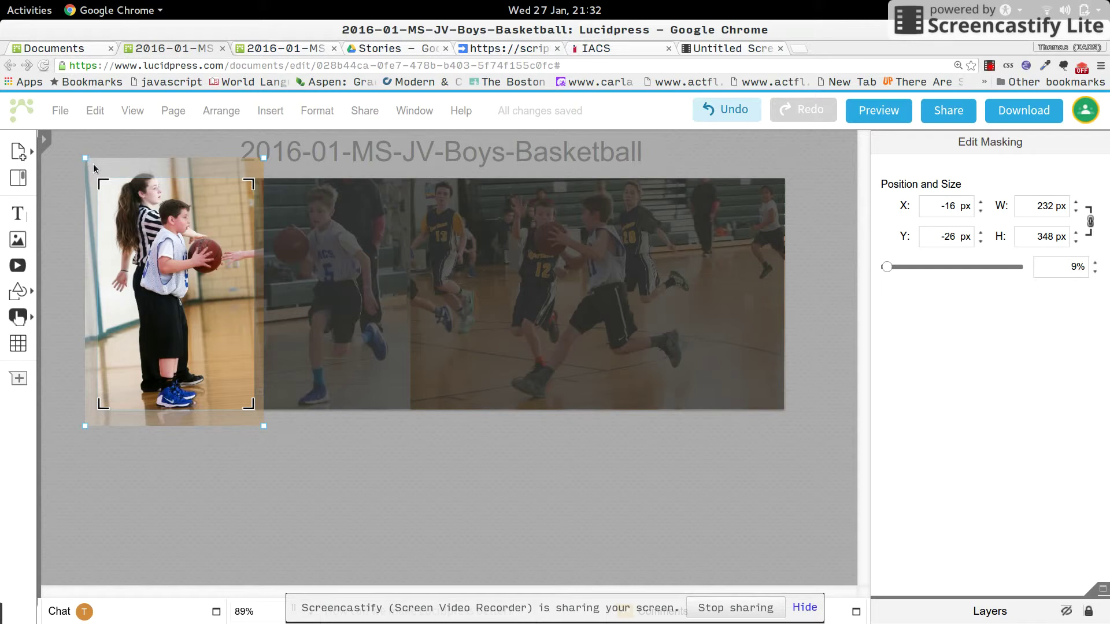
left_click_drag(83, 157, 93, 164)
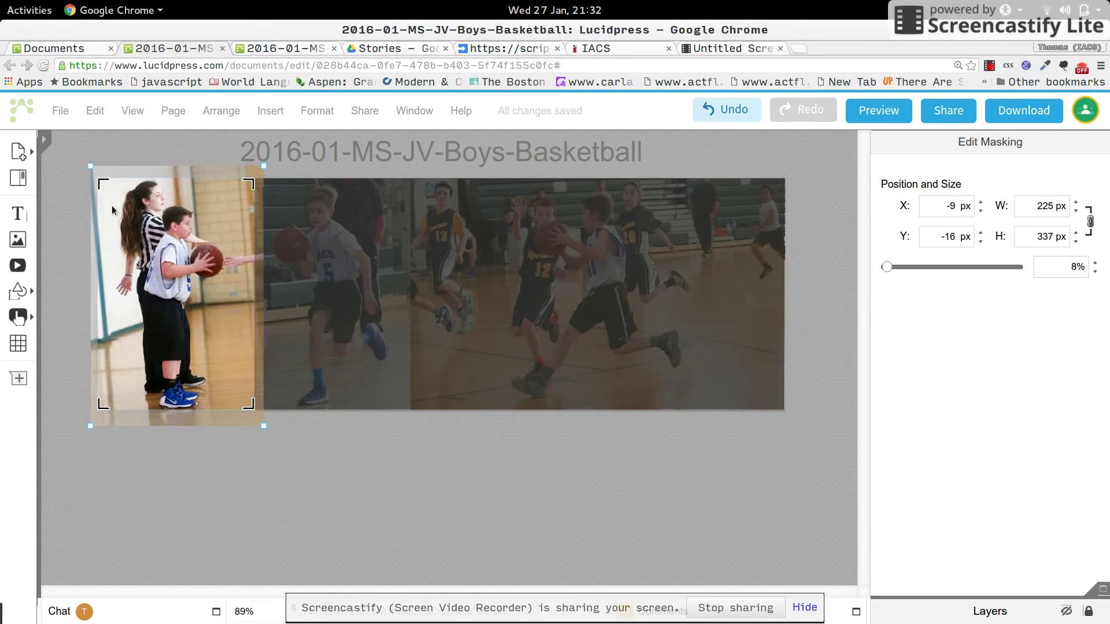
key("Escape")
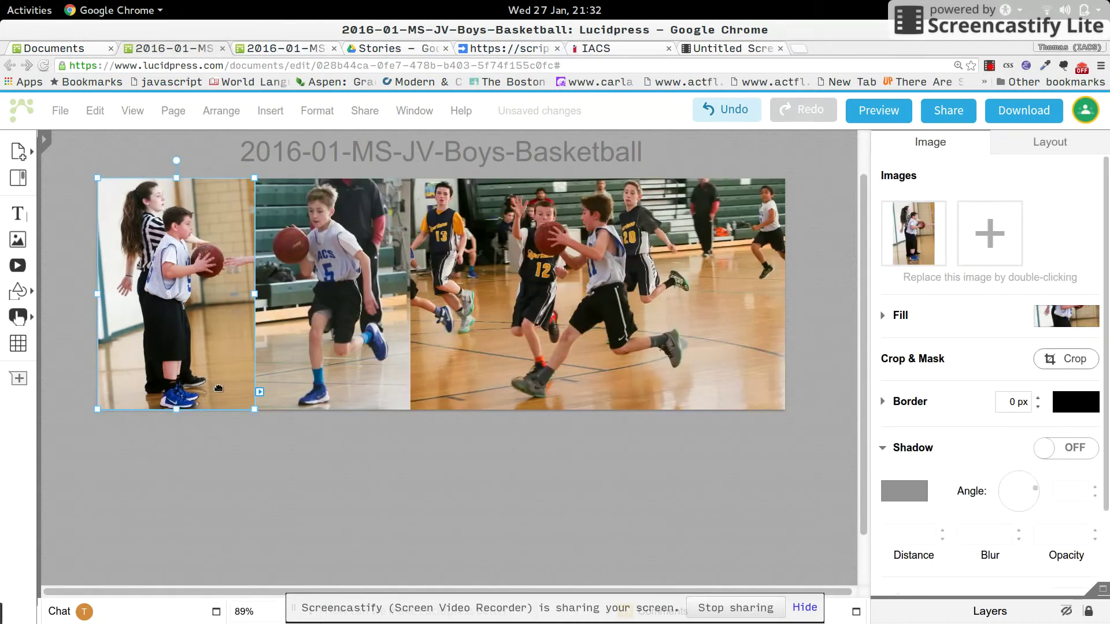
left_click(268, 506)
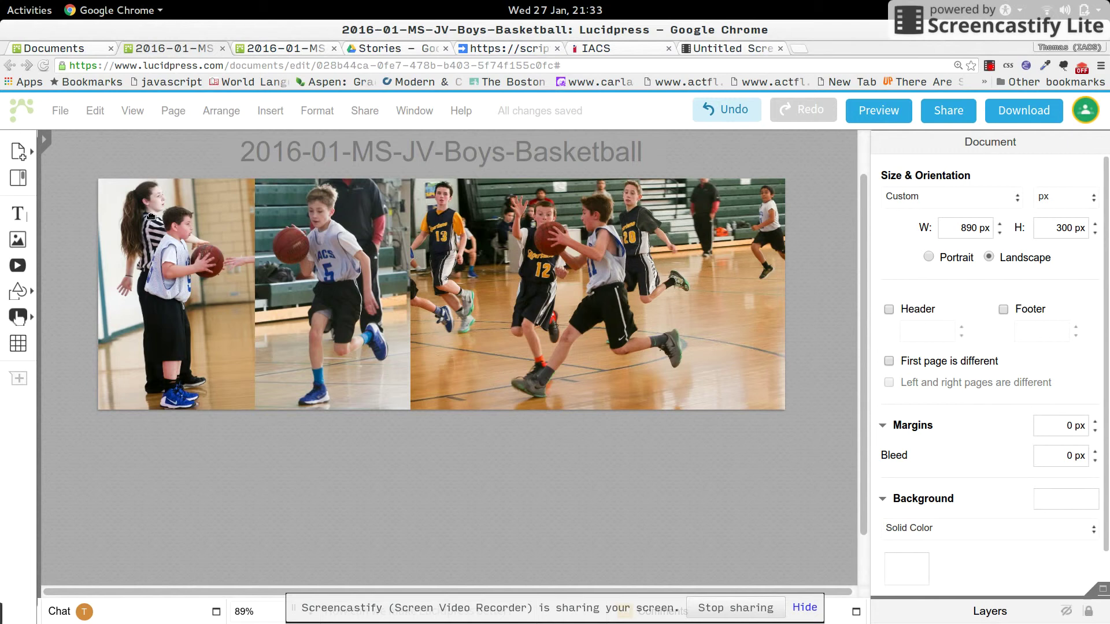
Step: Download all pages of the re-cropped banner as a JPEG at Screen resolution (72 dpi)
left_click(58, 111)
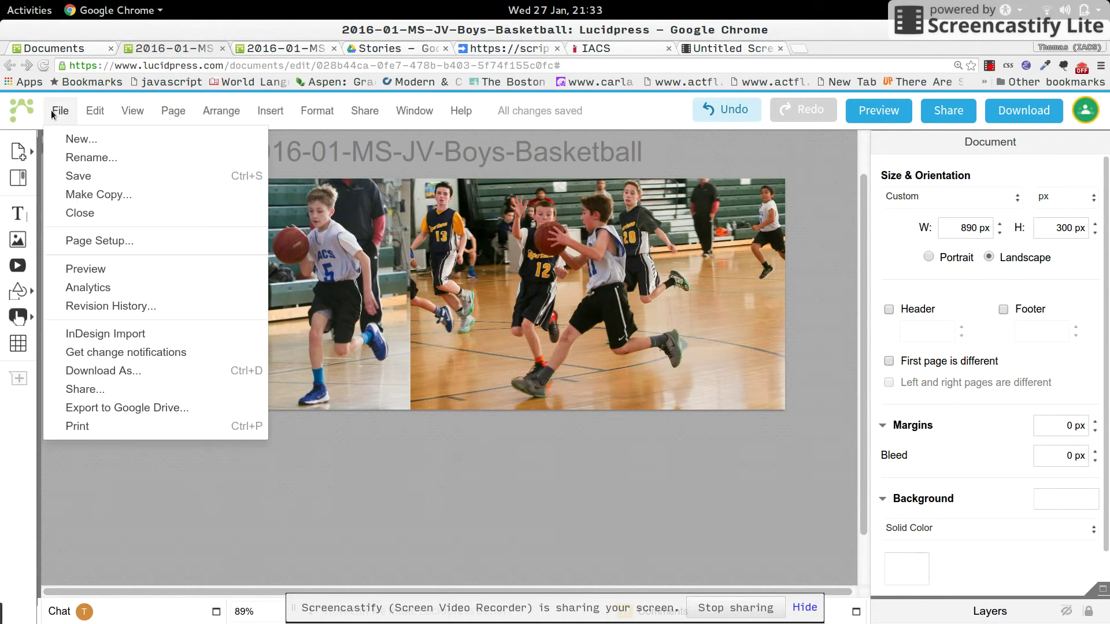
left_click(98, 371)
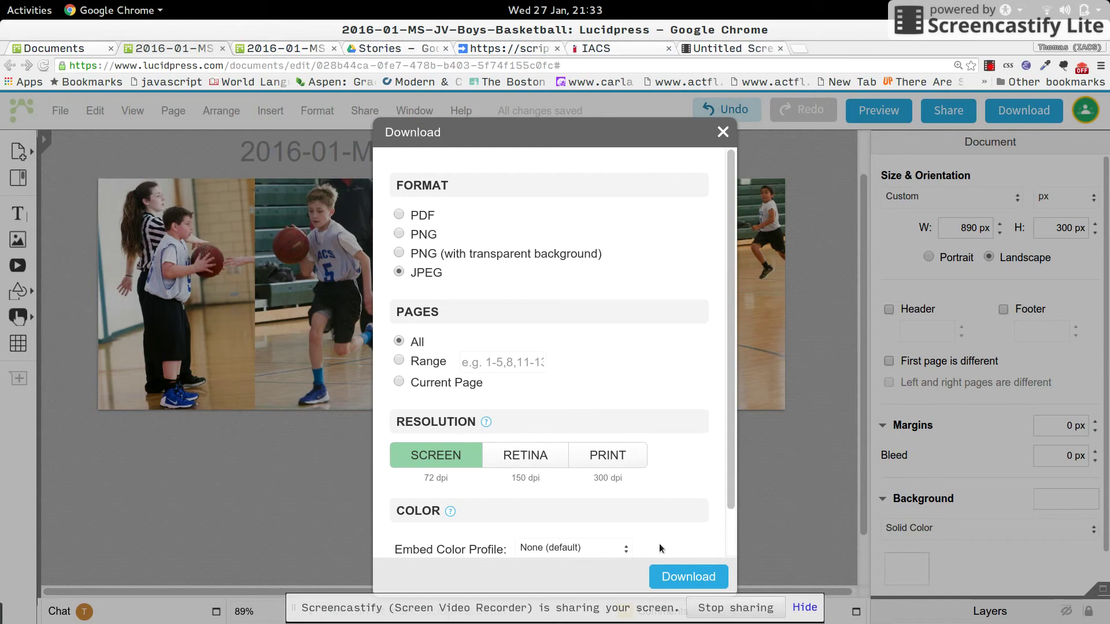
left_click(673, 576)
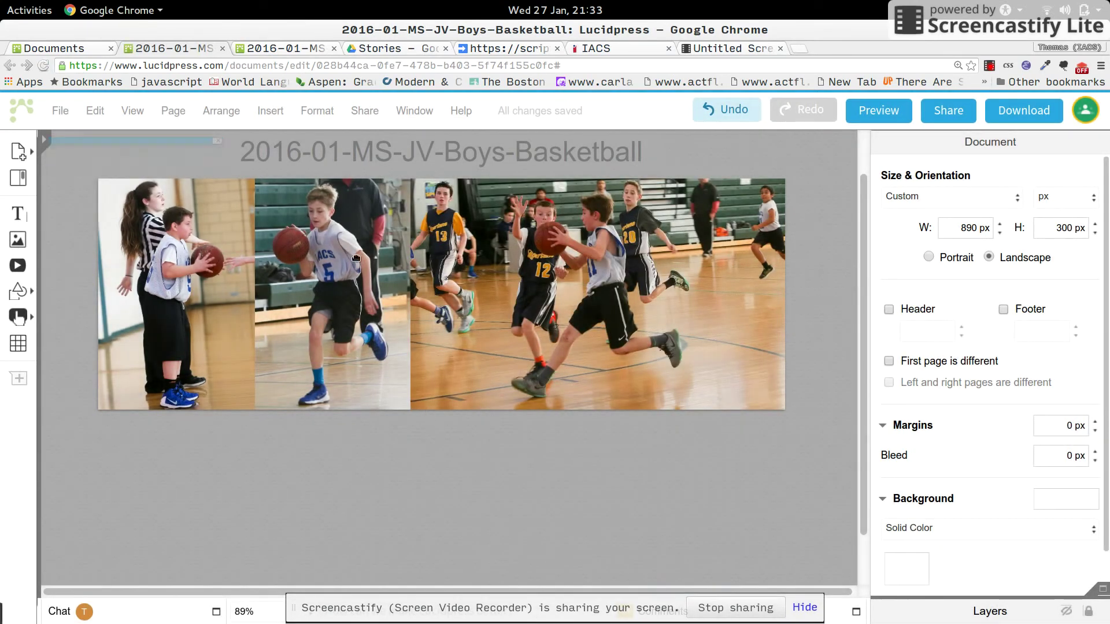
Step: Open the newly downloaded JPEG in Image Viewer, enlarge the window, flip back and forth to compare it with the neighbouring picture, and close it
left_click(69, 607)
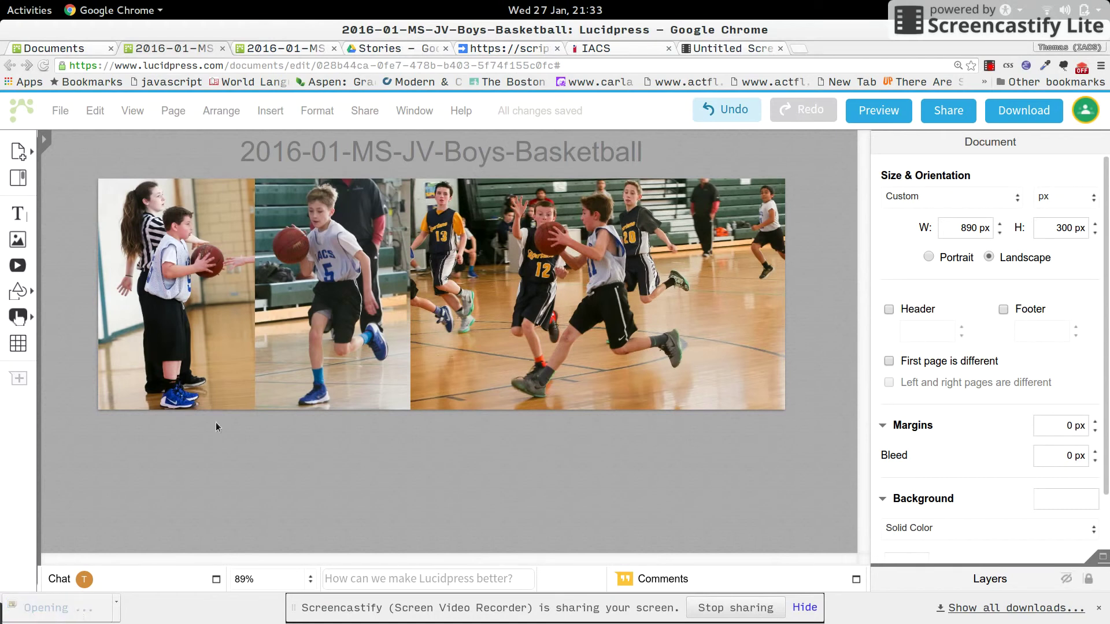
left_click_drag(517, 224, 388, 164)
left_click_drag(680, 373, 869, 492)
key("Left")
key("Right")
key("Left")
key("Right")
key("Left")
key("Right")
key("Left")
key("Right")
key("Left")
key("Right")
key("Left")
key("Right")
key("Left")
key("Right")
key("Left")
key("Right")
key("Left")
key("Right")
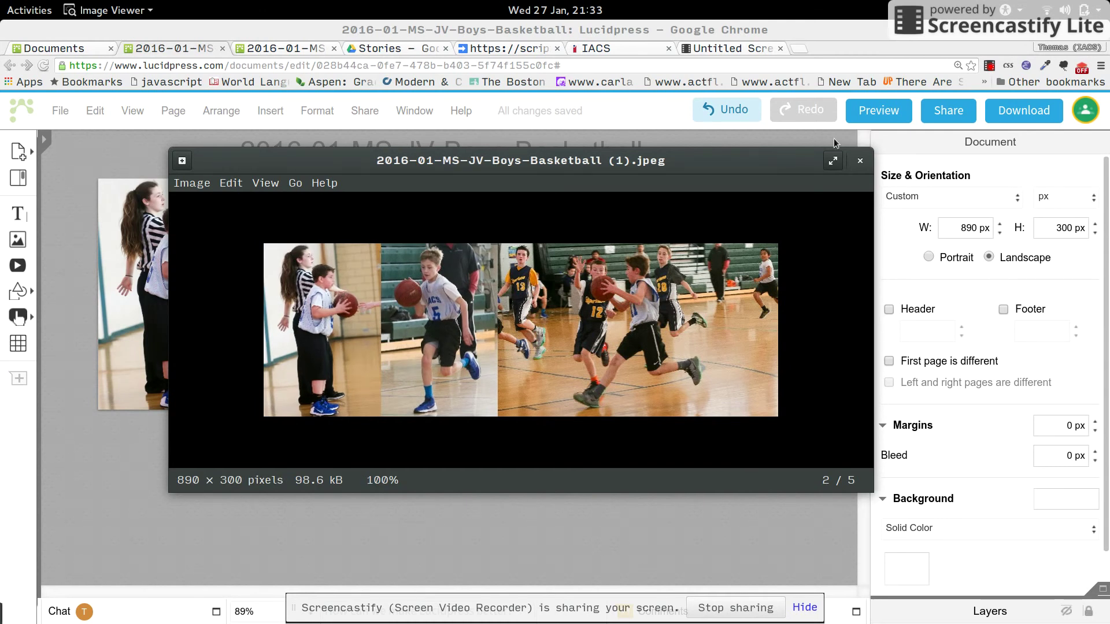
left_click(859, 161)
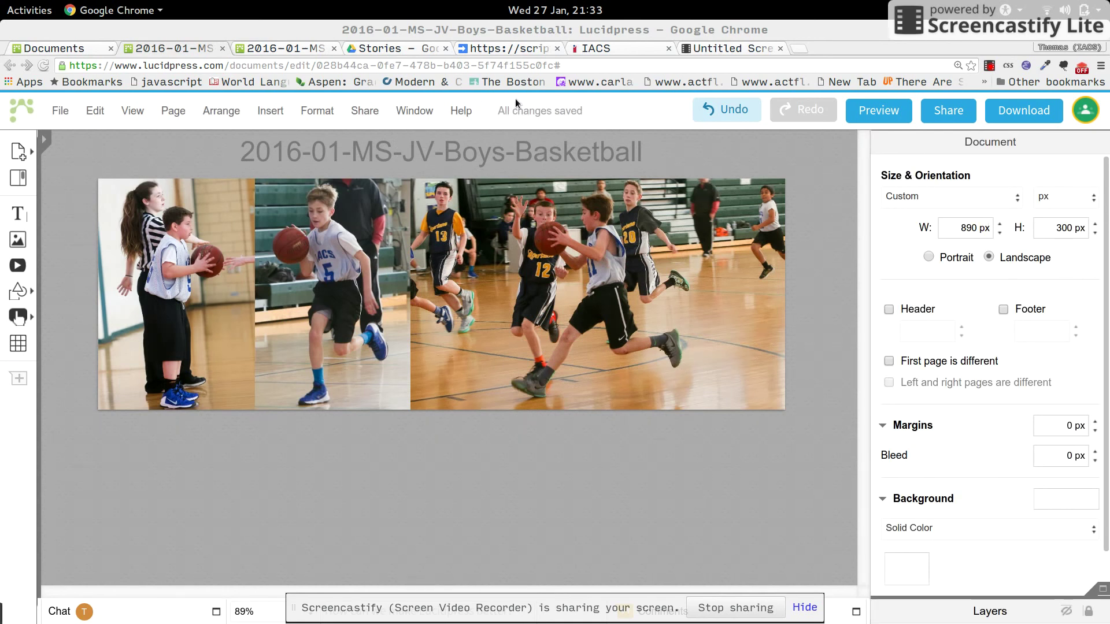
left_click(990, 68)
left_click(989, 68)
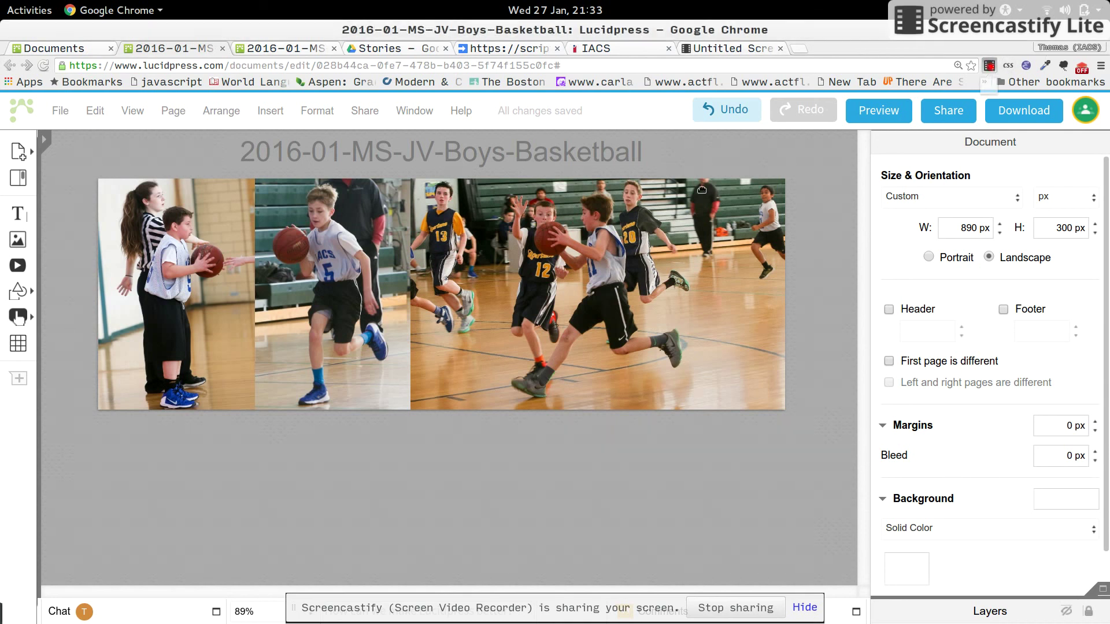